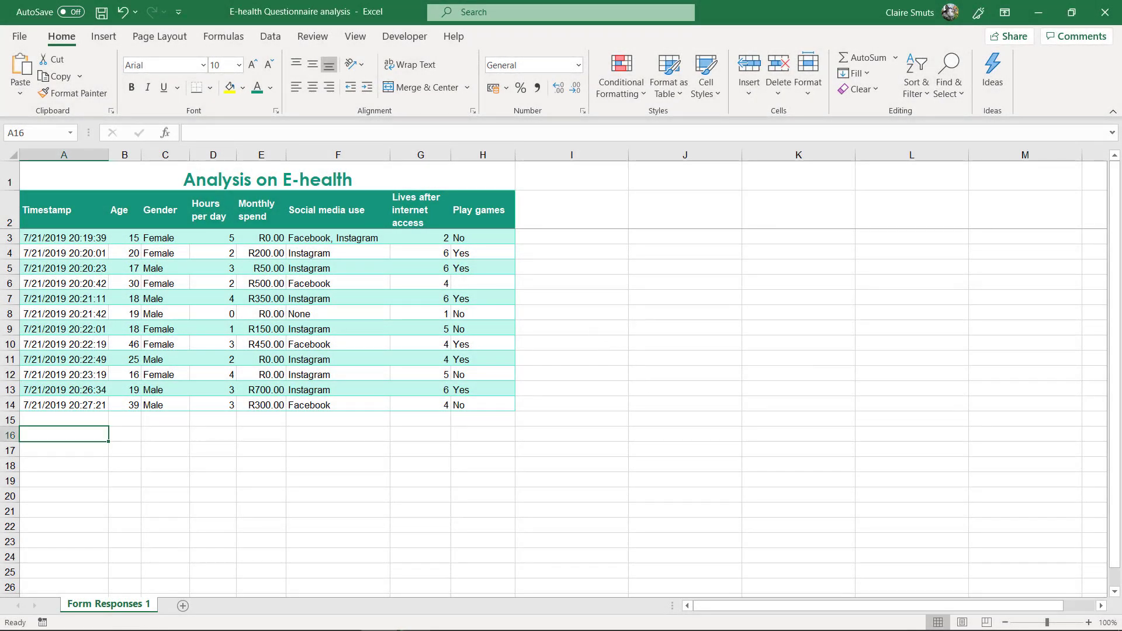
Step: Bring the learner guidelines PDF forward in Acrobat and page ahead to page 20
mouse_move(199, 627)
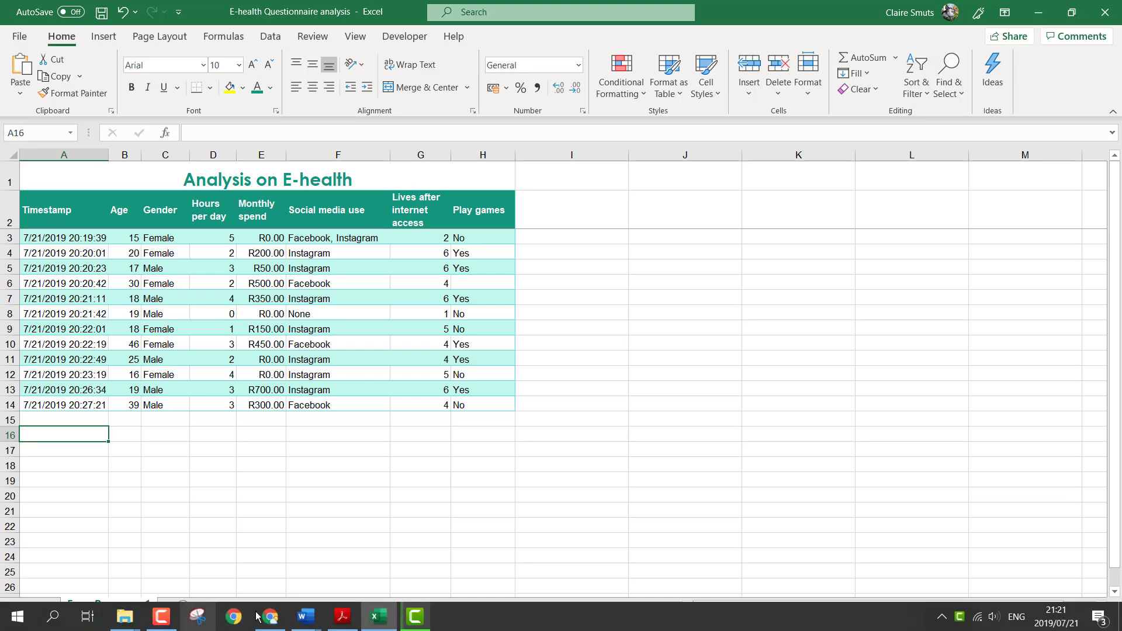
left_click(345, 619)
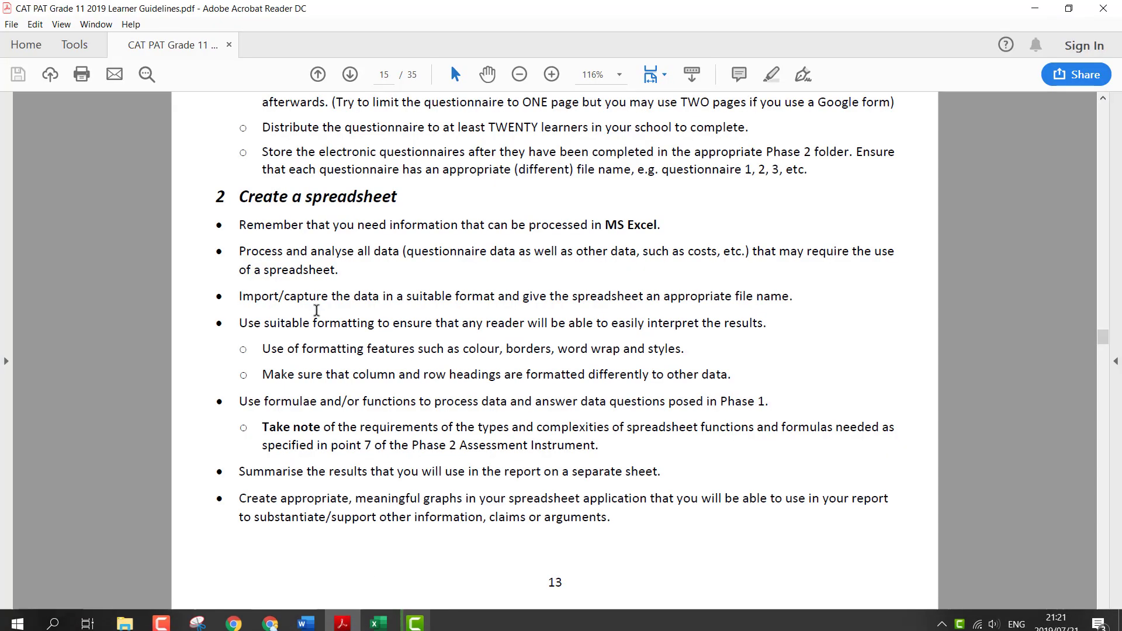
left_click(351, 75)
double_click(350, 74)
Step: Scroll to the Spreadsheet – Complexity table, highlight 'relevant, meaningful processing', then minimize Acrobat
scroll(277, 198, "down", 5)
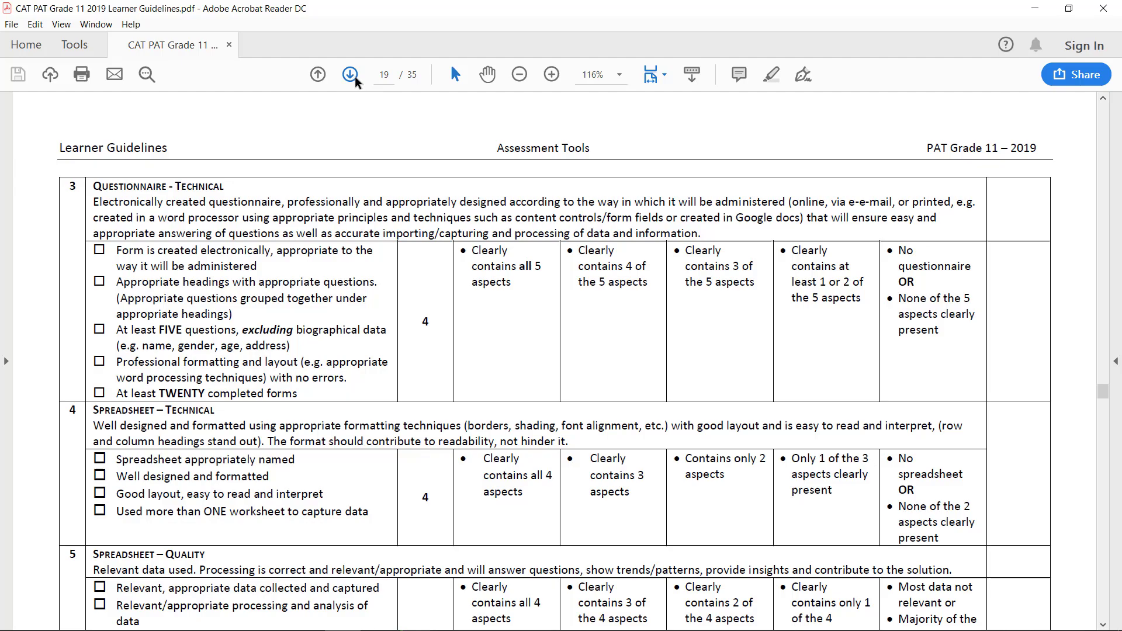
scroll(277, 199, "down", 5)
scroll(277, 199, "down", 8)
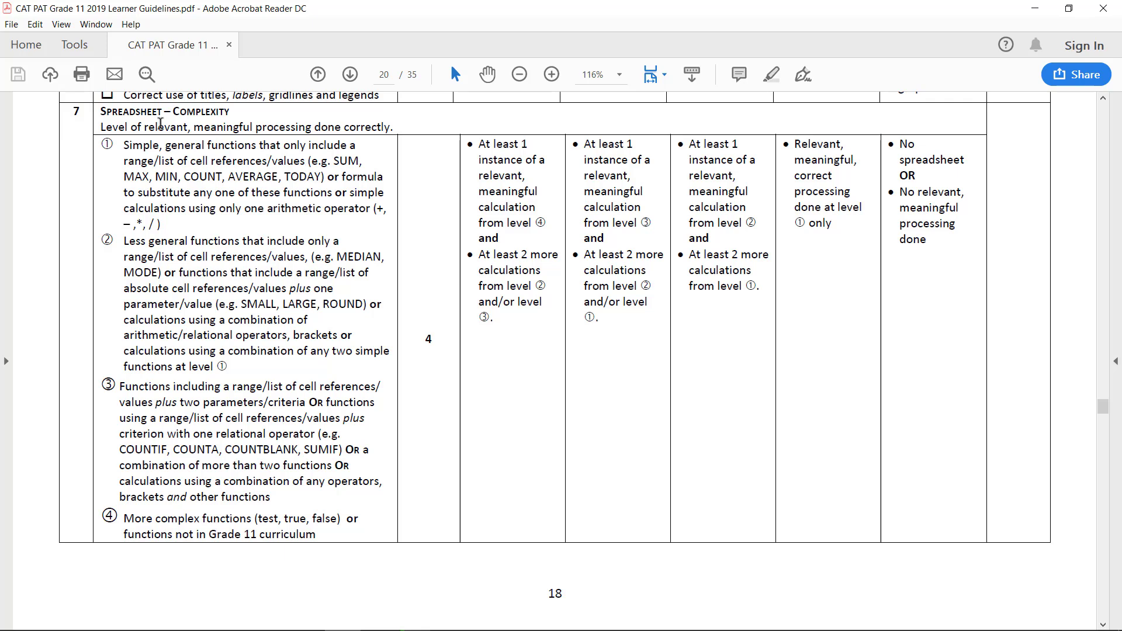
left_click_drag(142, 127, 311, 127)
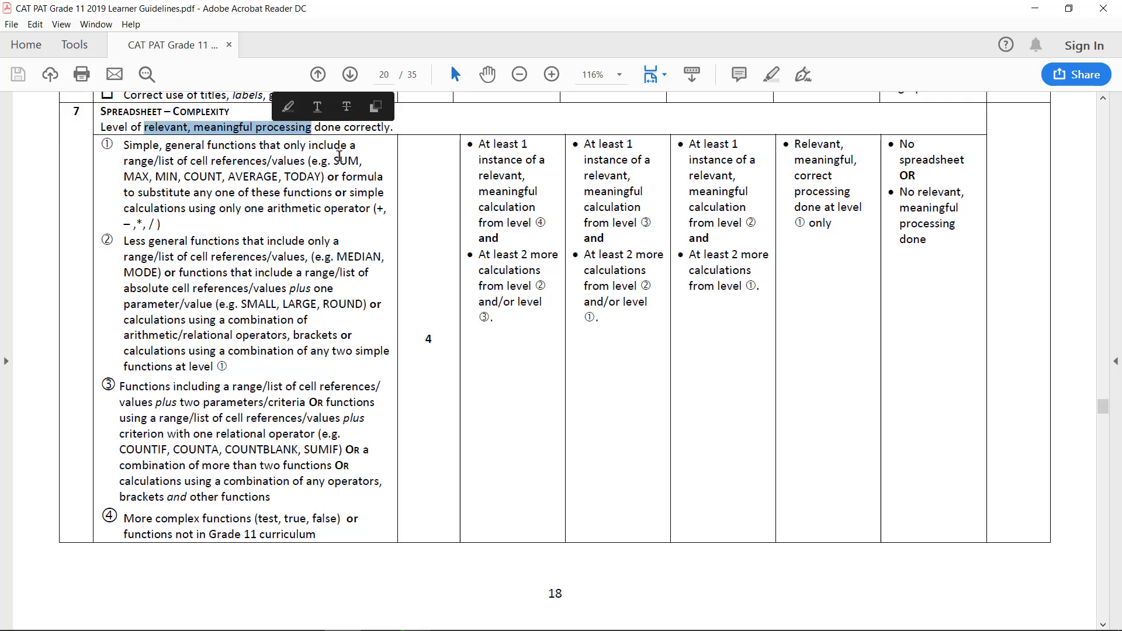
left_click(339, 156)
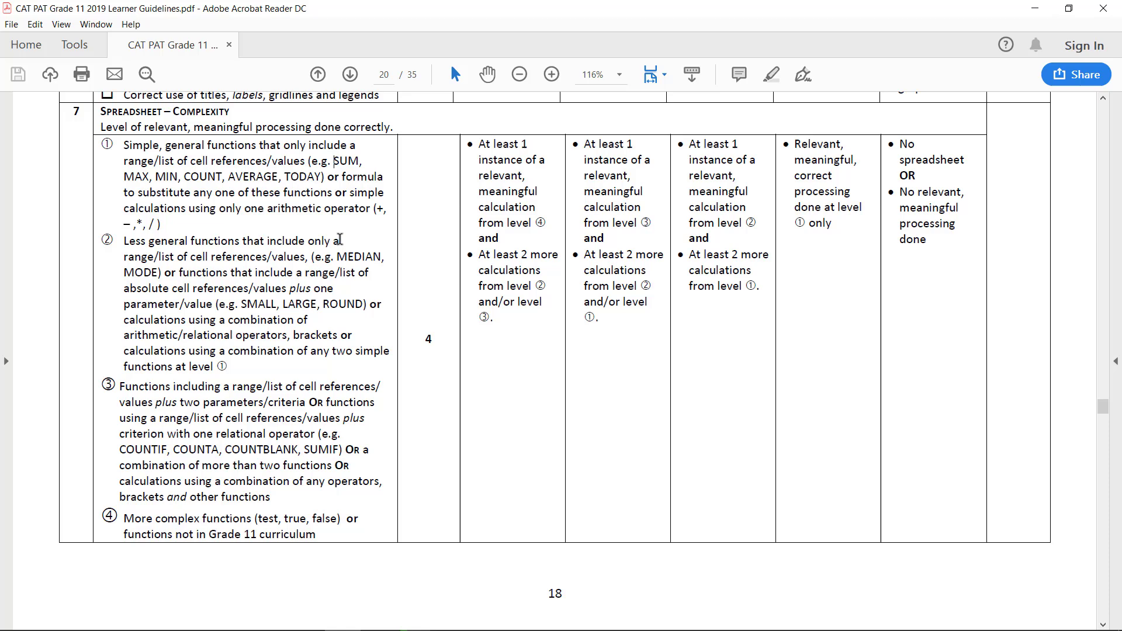
scroll(349, 260, "down", 2)
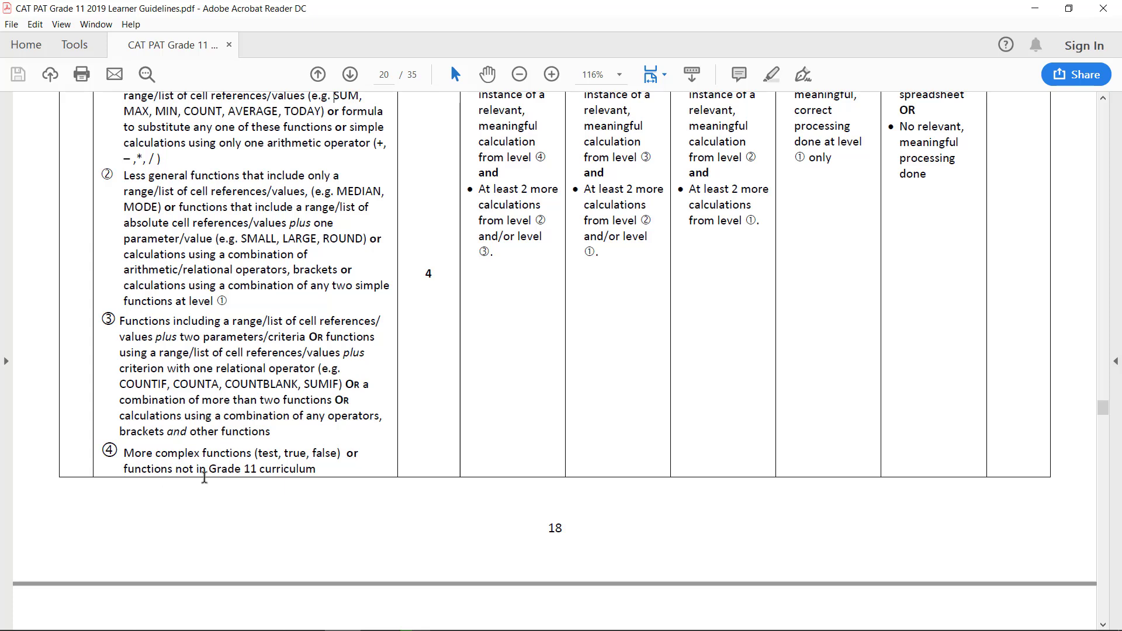
left_click(1041, 7)
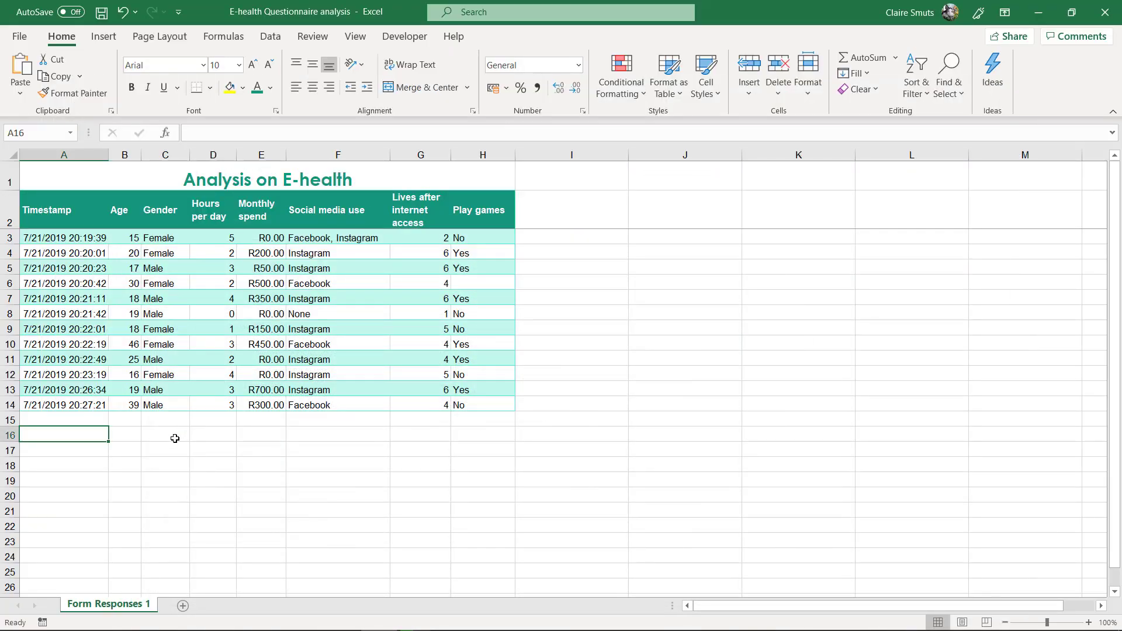
Step: Select and review the Age (B3:B14), Hours per day (D3:D14) and Lives after internet access (G3:G14) values
left_click(153, 453)
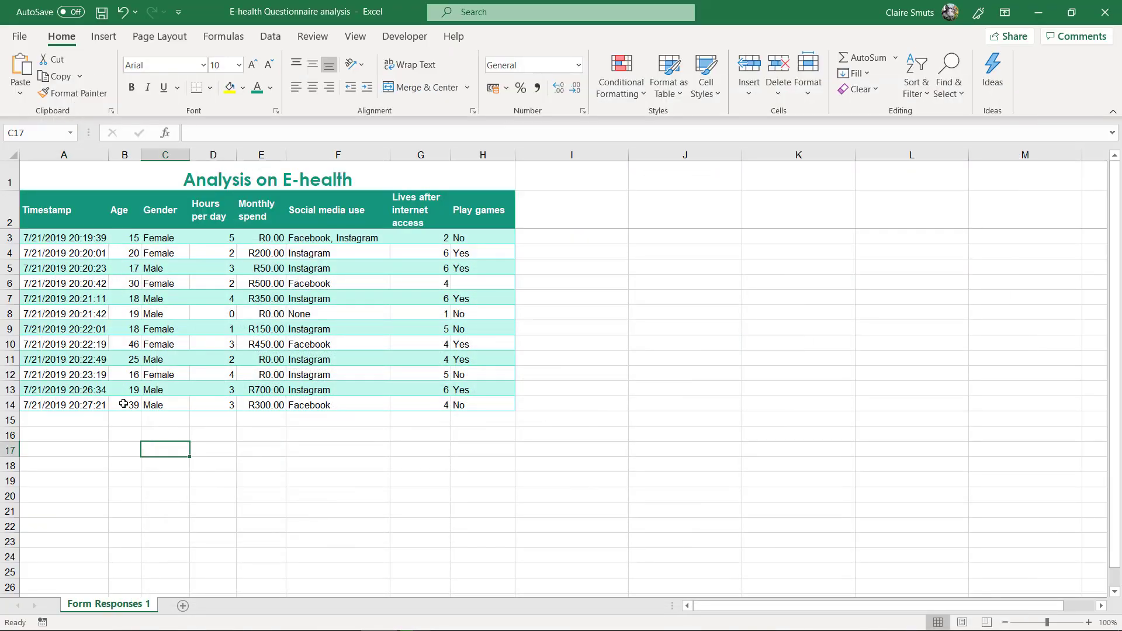
left_click_drag(124, 405, 124, 236)
left_click(124, 236)
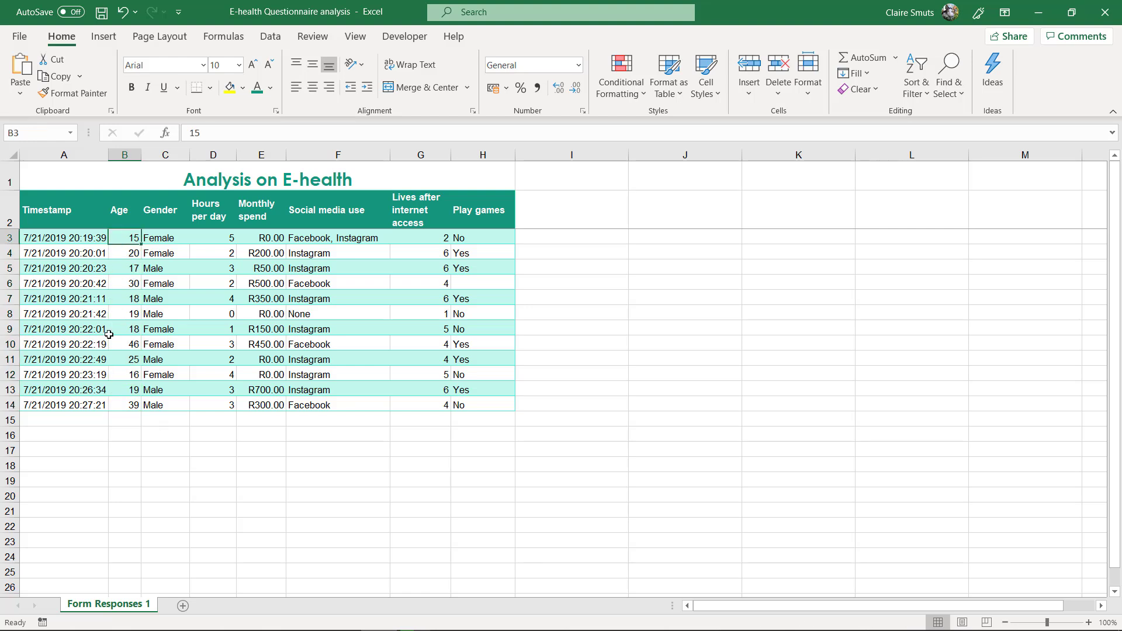
left_click(121, 448)
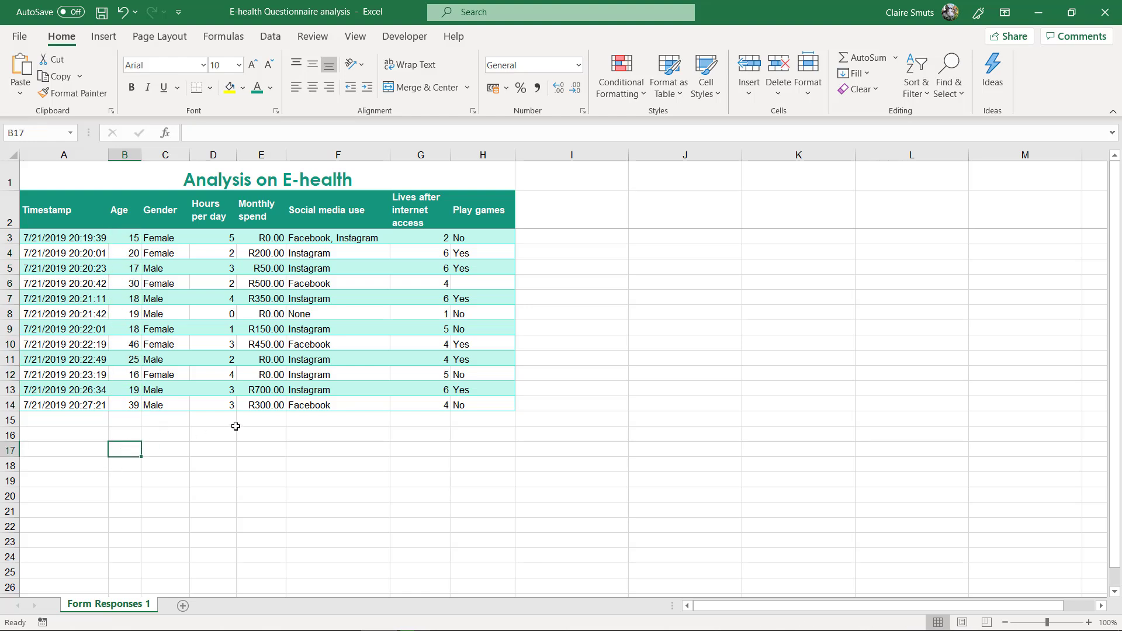
left_click_drag(225, 236, 219, 405)
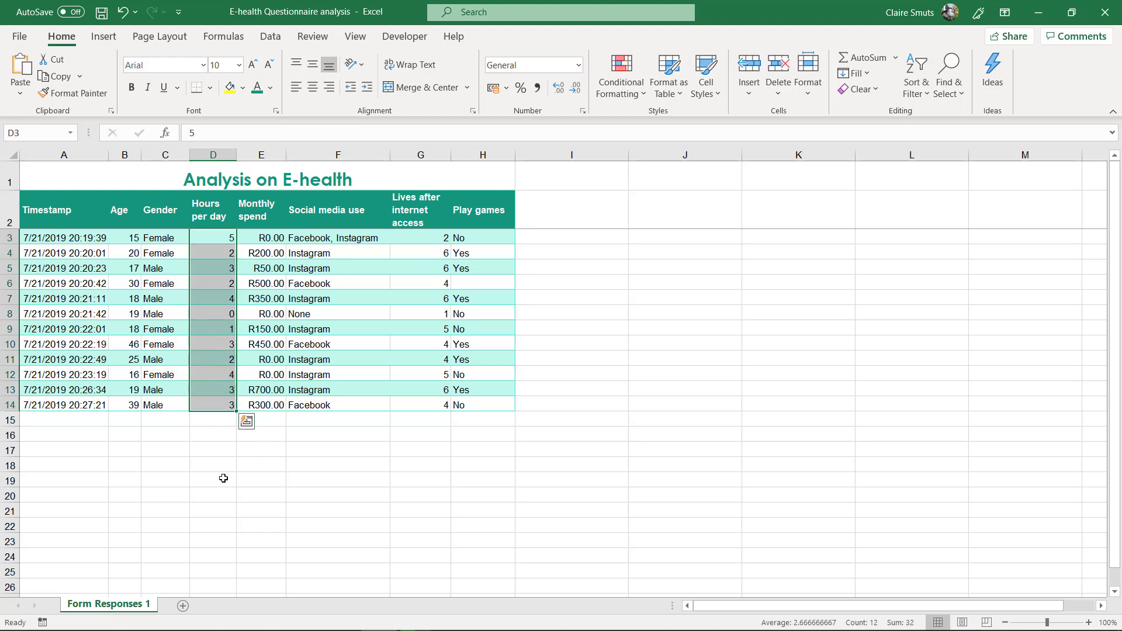
left_click(218, 439)
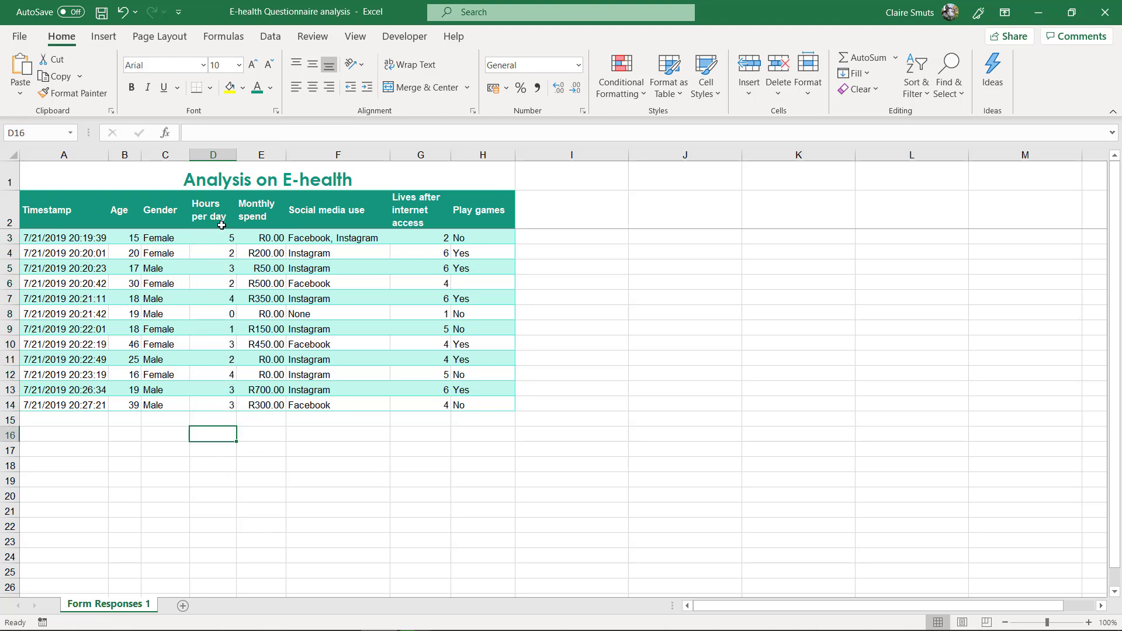
left_click_drag(421, 235, 407, 403)
left_click(420, 434)
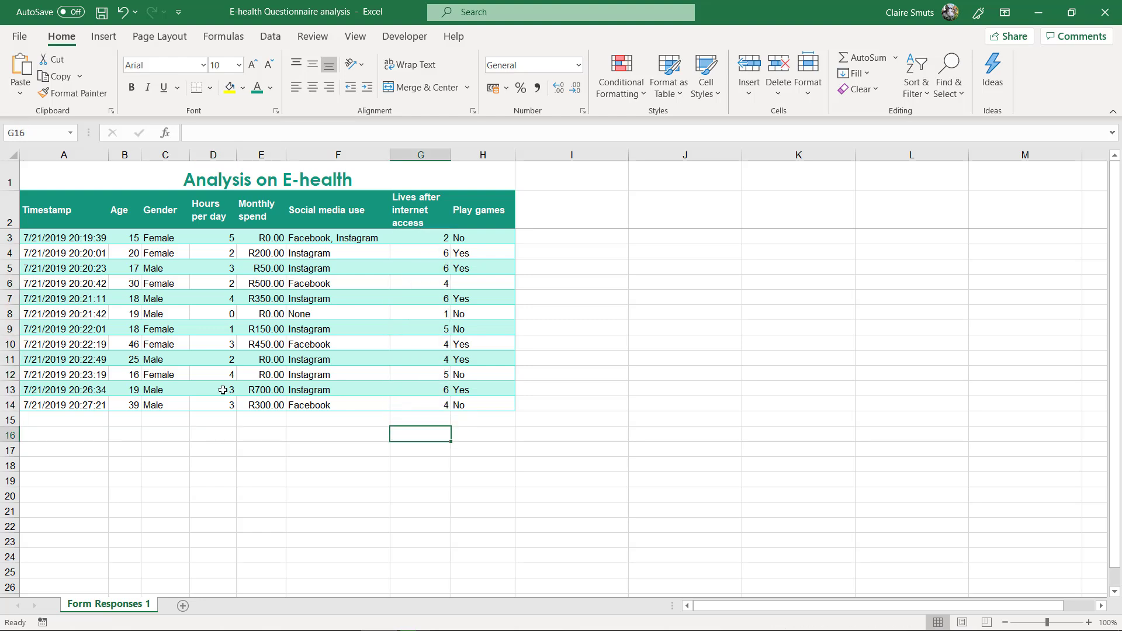
left_click(125, 433)
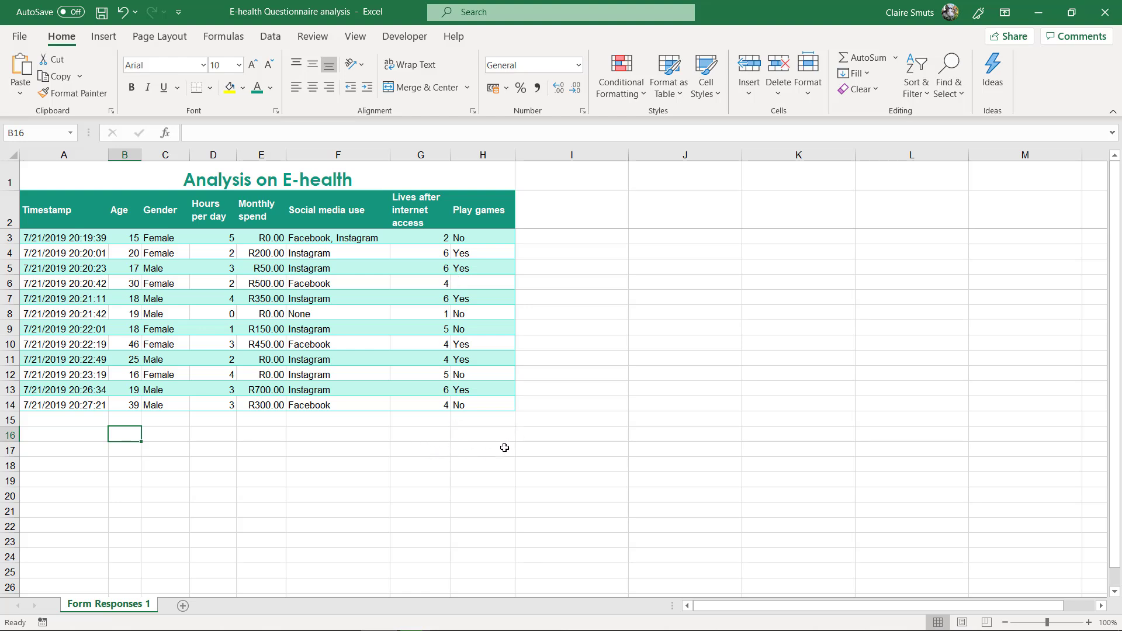
Step: Move among the empty cells below the table to land on C17 for a label
left_click(462, 437)
left_click(445, 448)
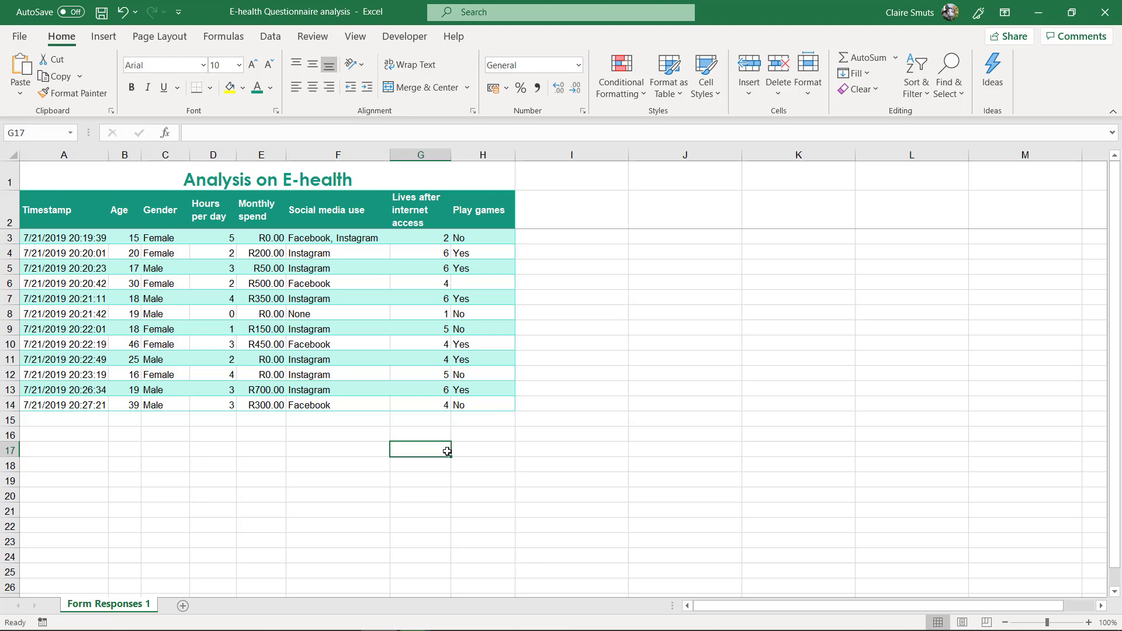
key("Up")
key("Right")
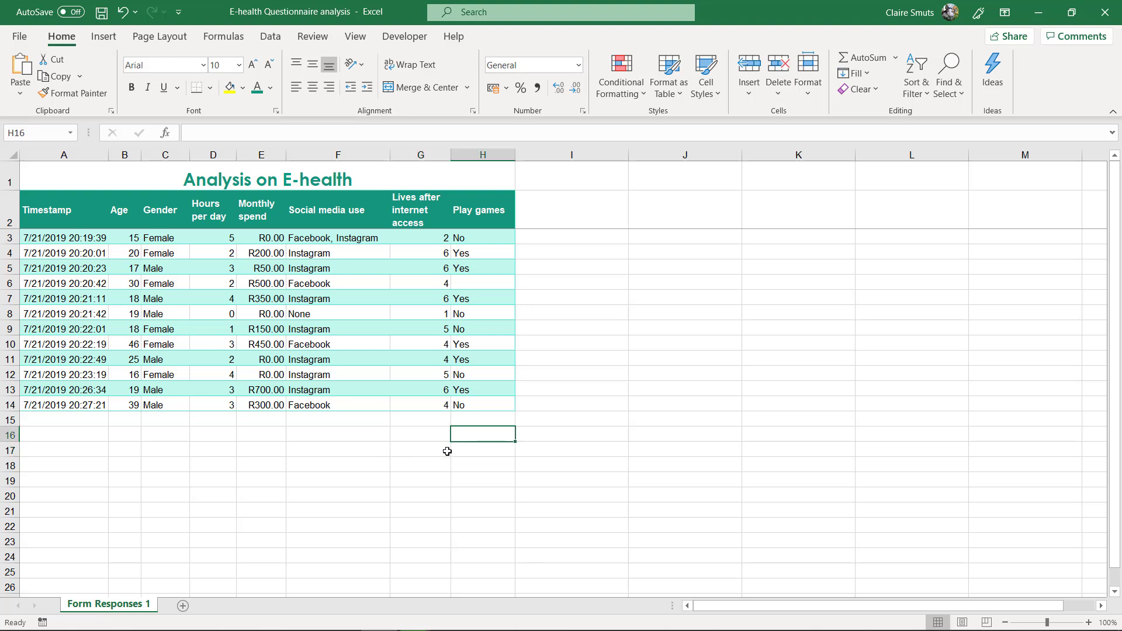
key("Left")
key("Left")
key("Left")
key("Left")
key("Left")
key("Right")
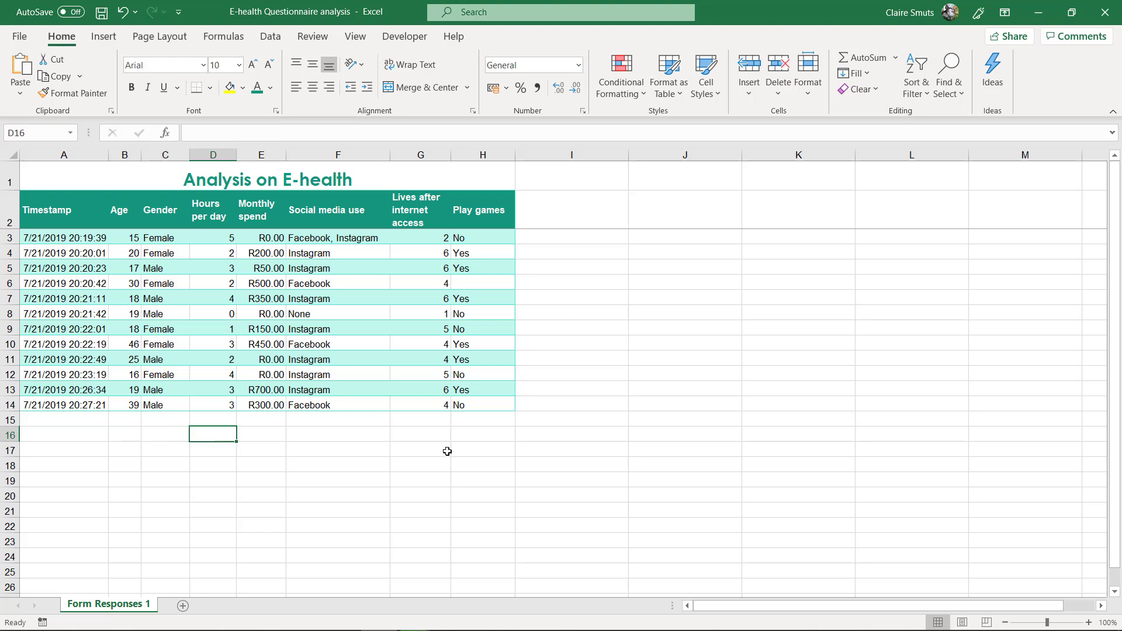
key("Down")
key("Left")
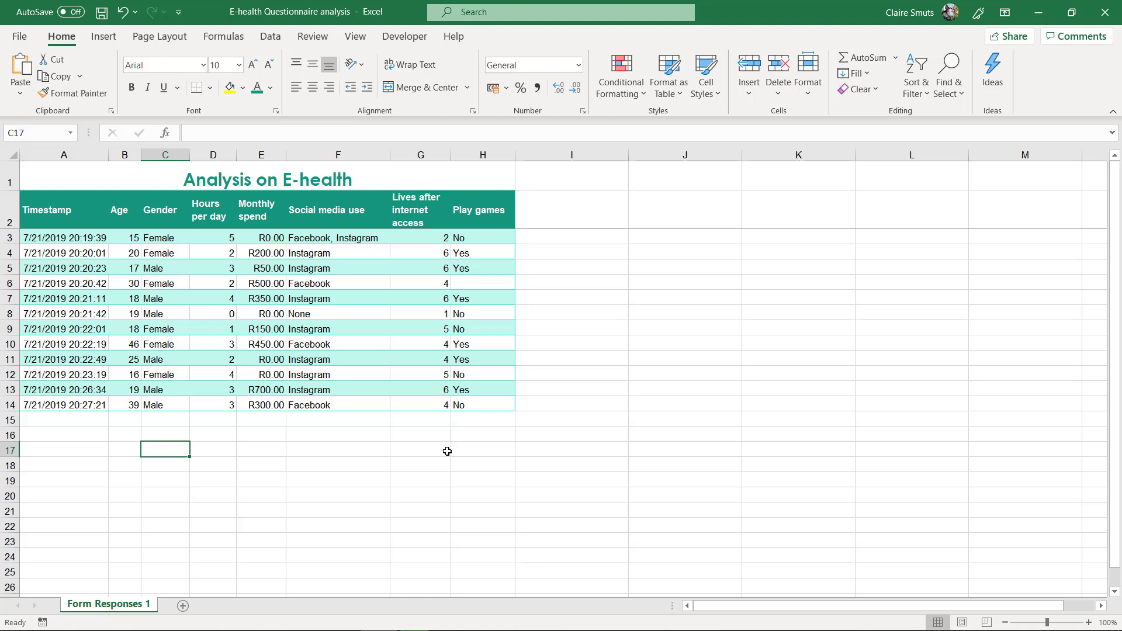
Step: Enter the 'Average age' label in C17, then check the neighbouring cells in rows 16–20
type("Average age")
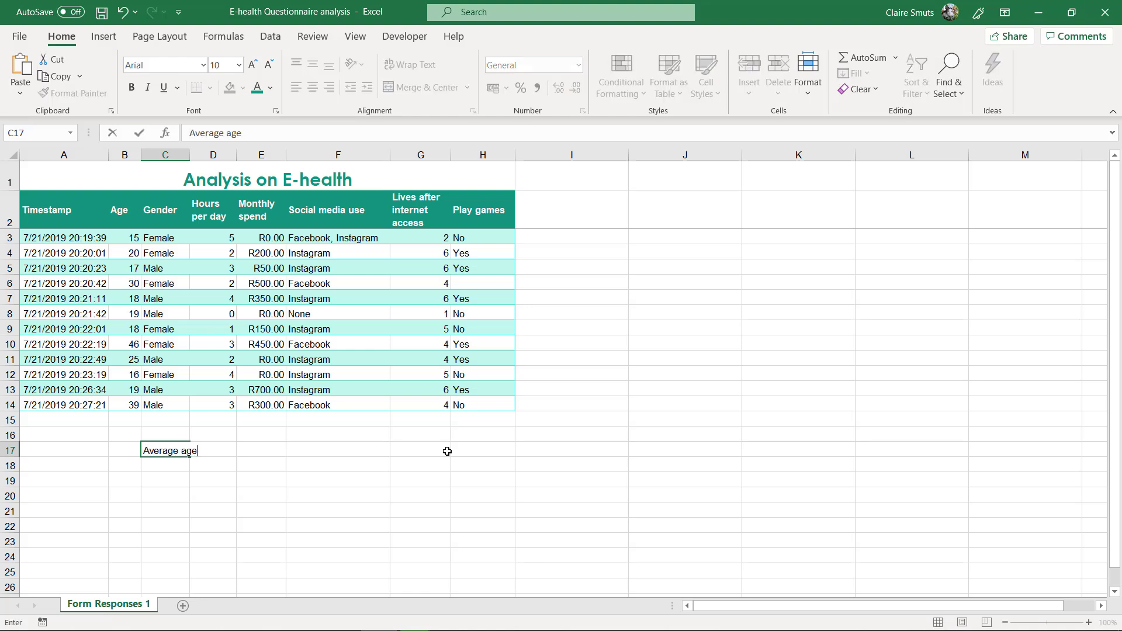
key("Tab")
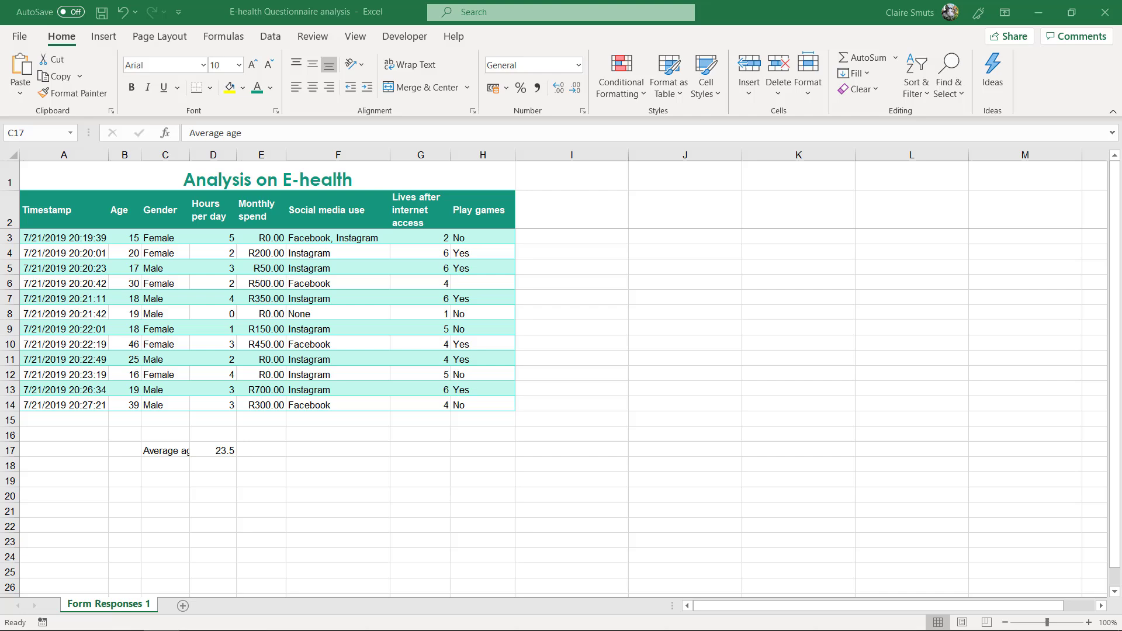
left_click(314, 447)
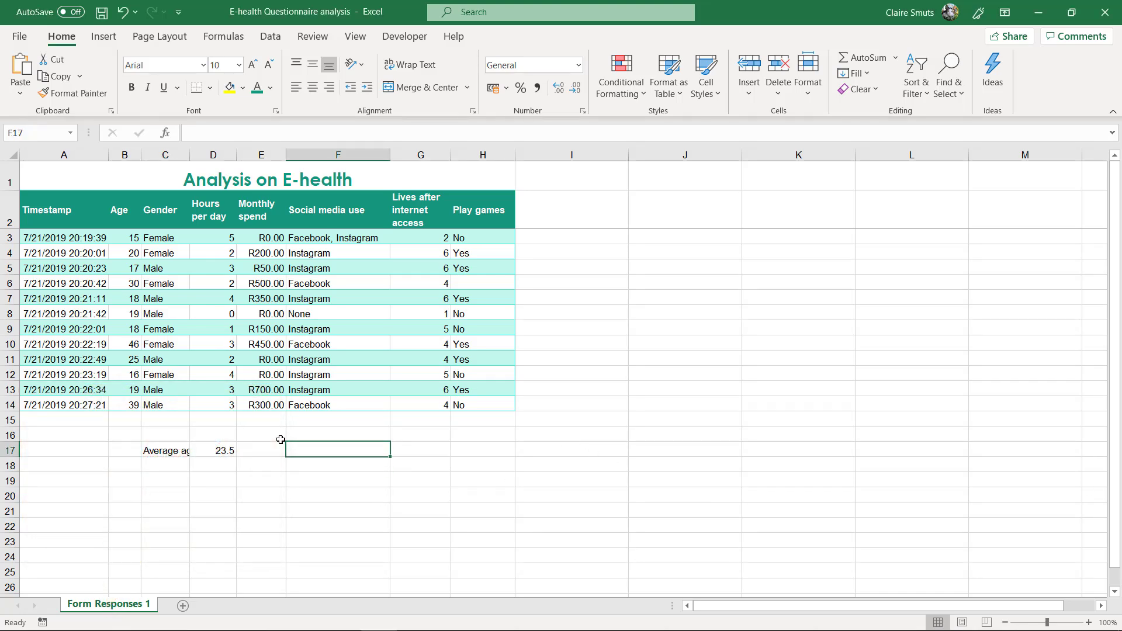
left_click(272, 449)
left_click(266, 495)
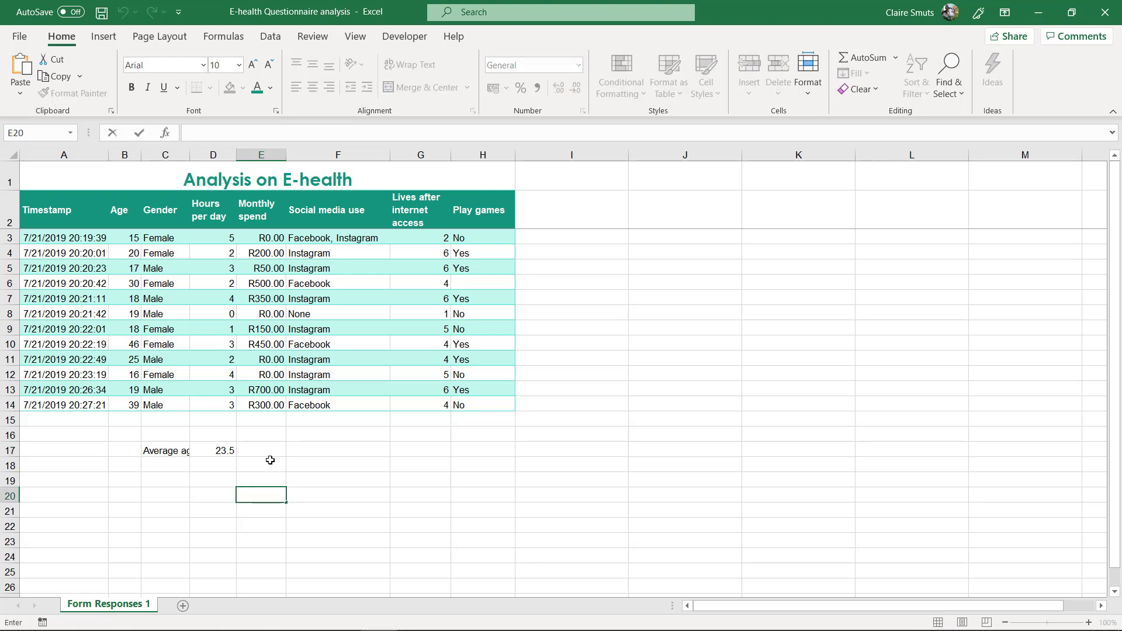
left_click(279, 435)
left_click(281, 462)
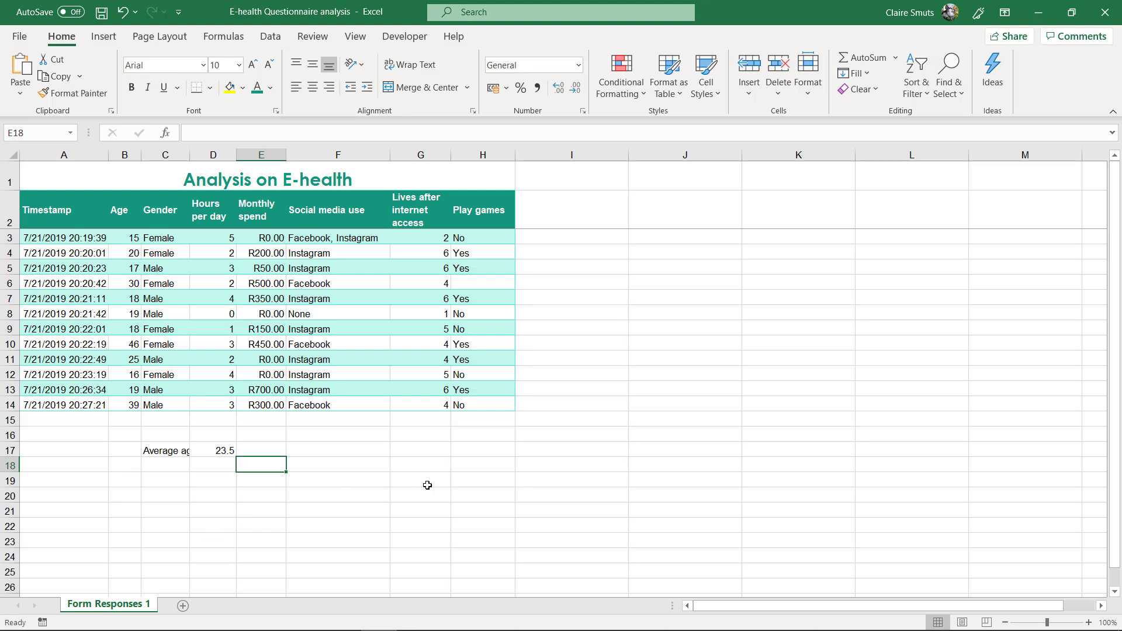
left_click(435, 464)
left_click(432, 448)
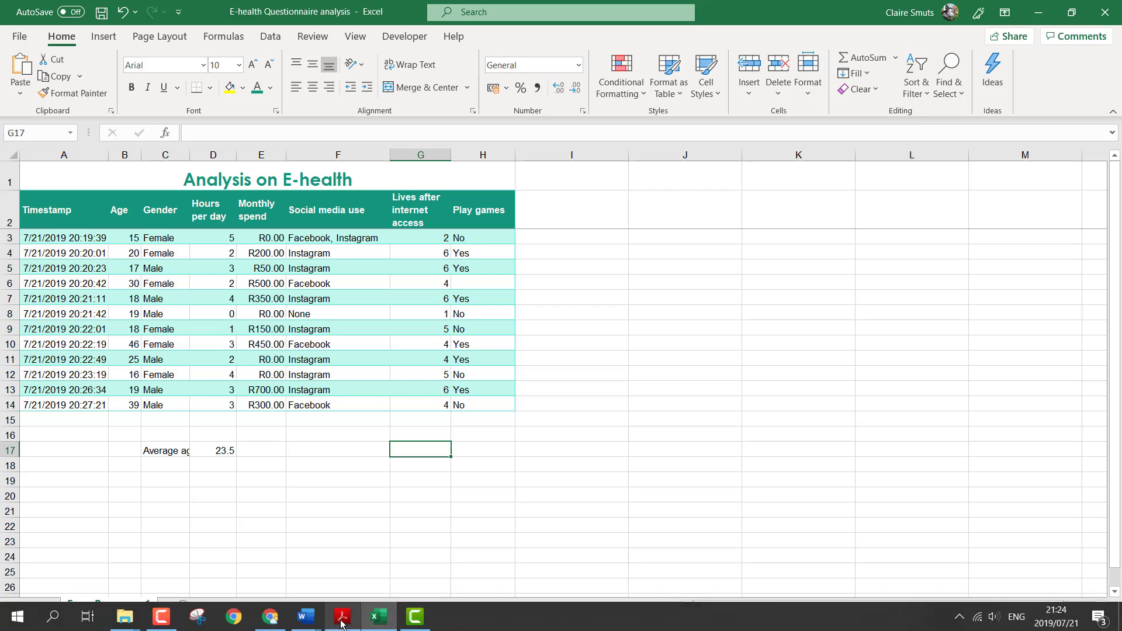
left_click(379, 618)
scroll(270, 279, "up", 3)
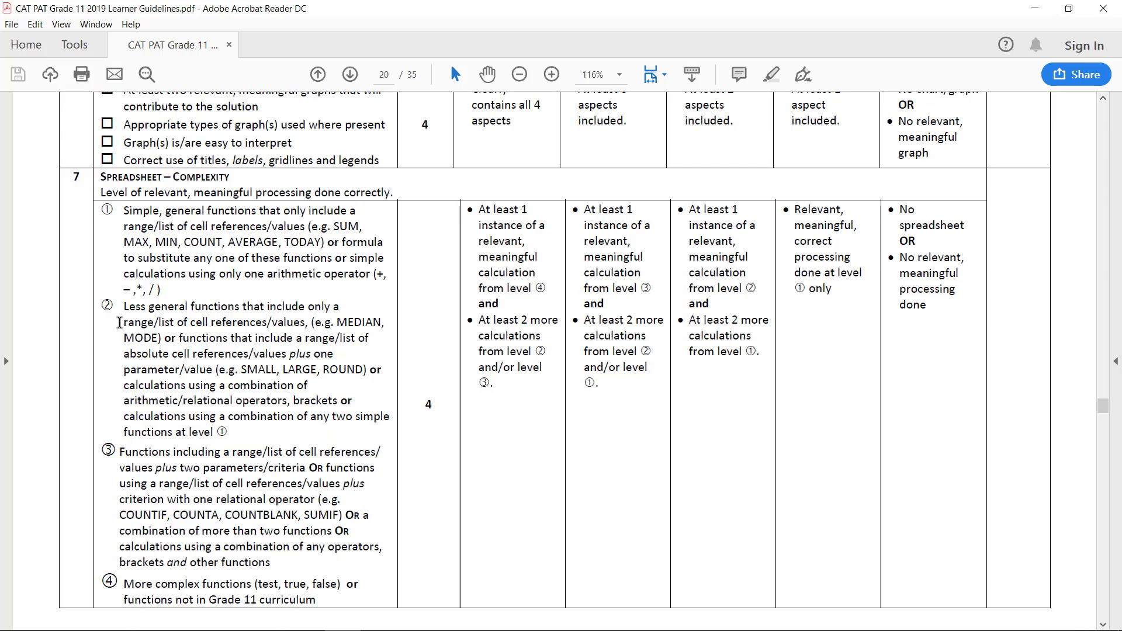
left_click(1035, 8)
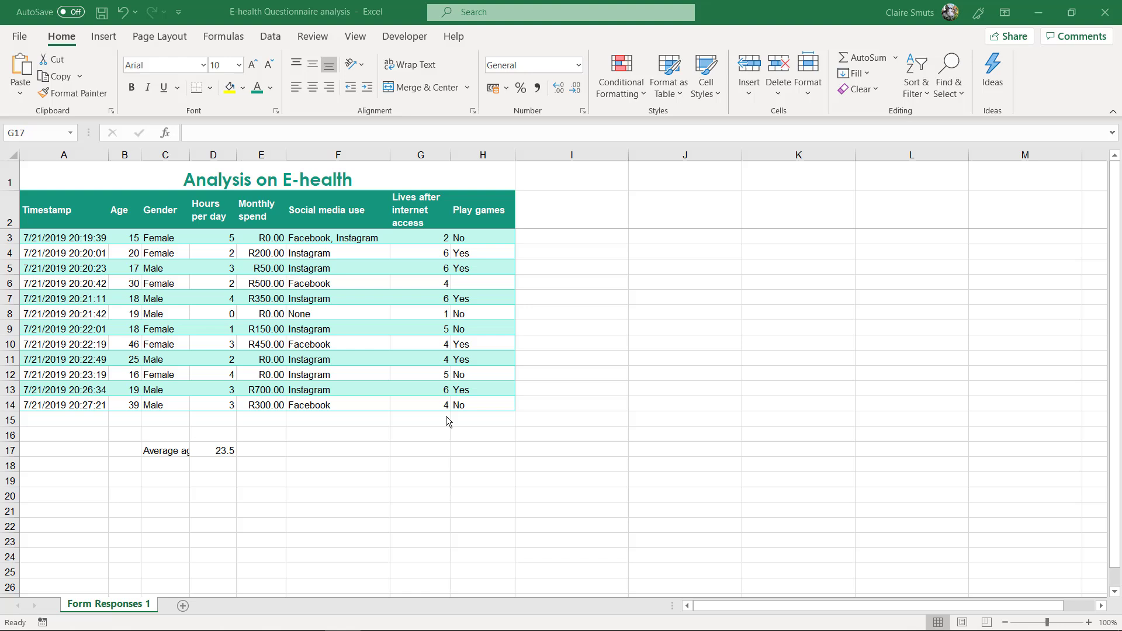
Step: Enter the answer labels 'Yes' and 'No' in G17 and G18
left_click(216, 494)
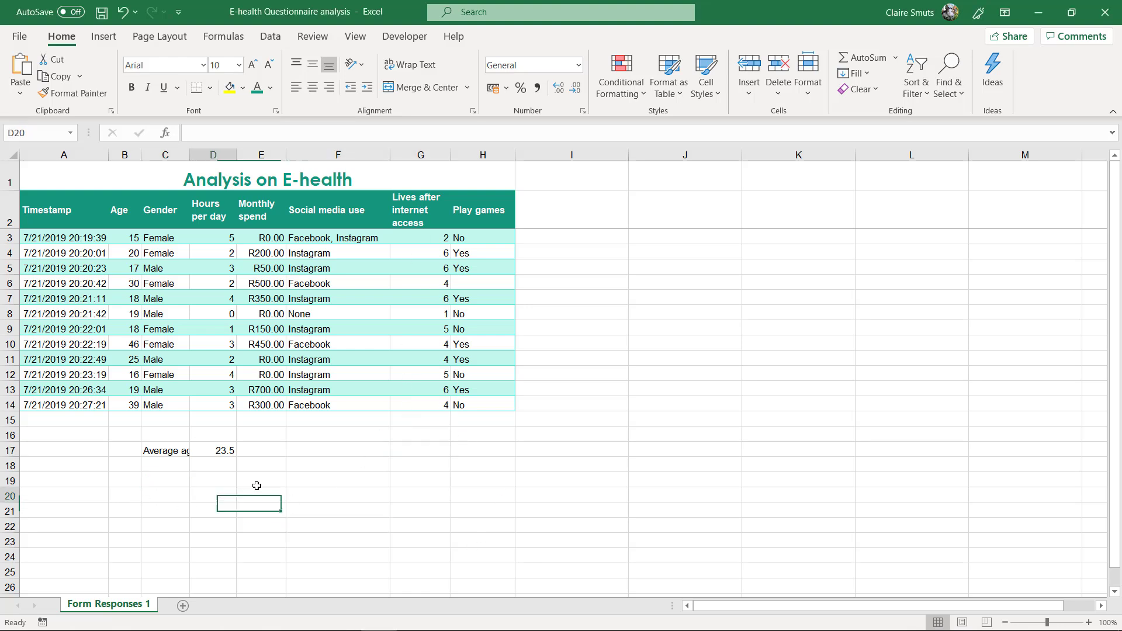
left_click(408, 449)
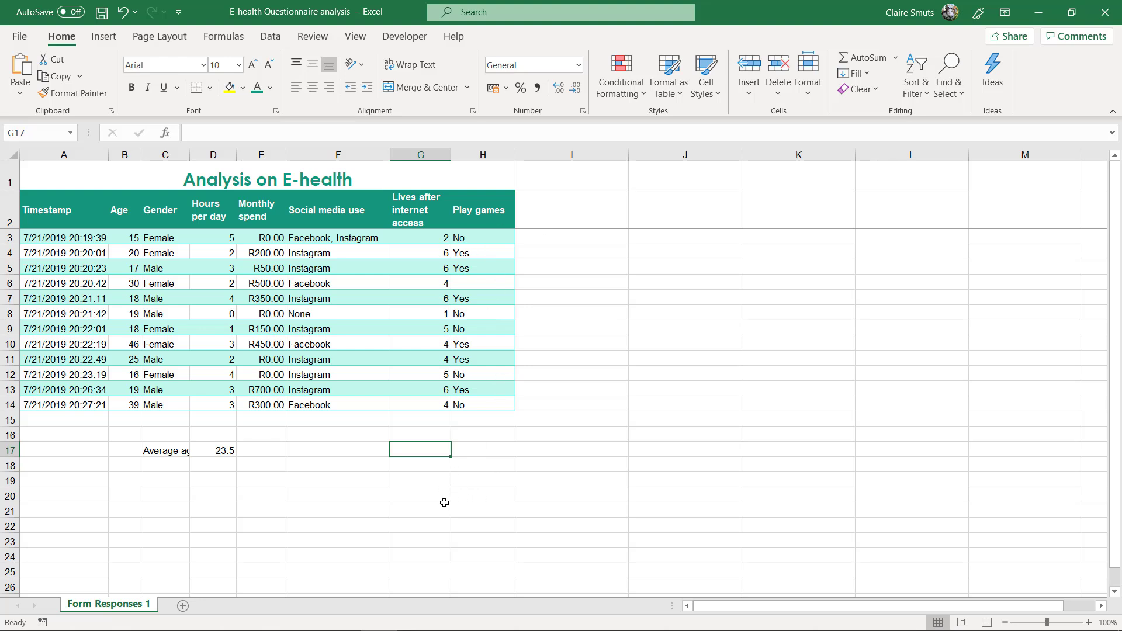
left_click(445, 483)
left_click(464, 462)
key("Up")
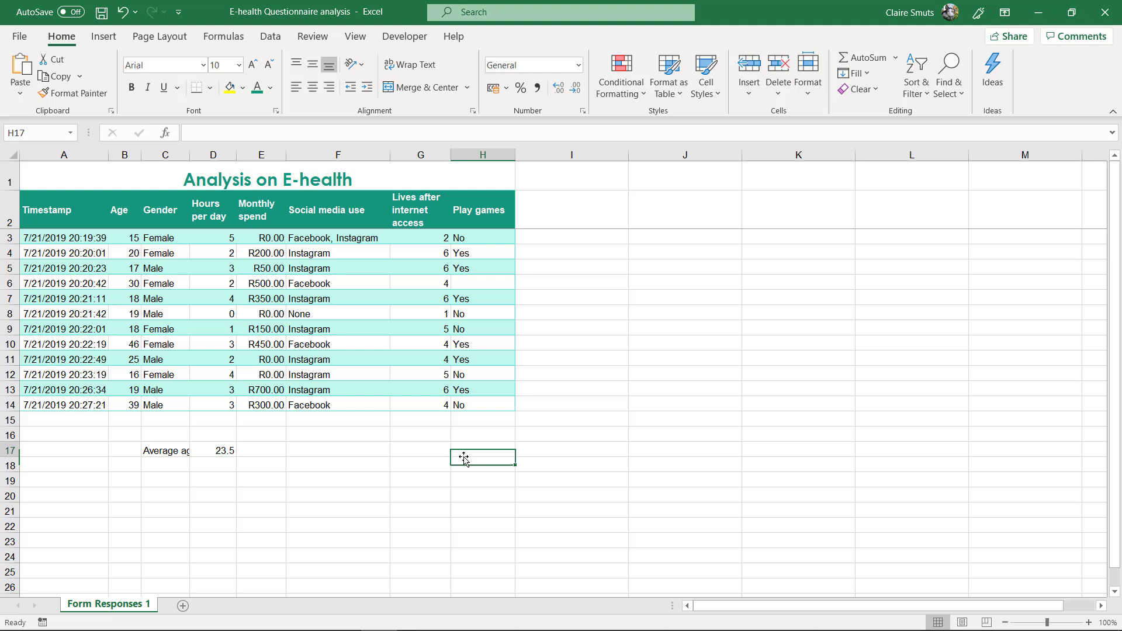
key("Left")
type("Y")
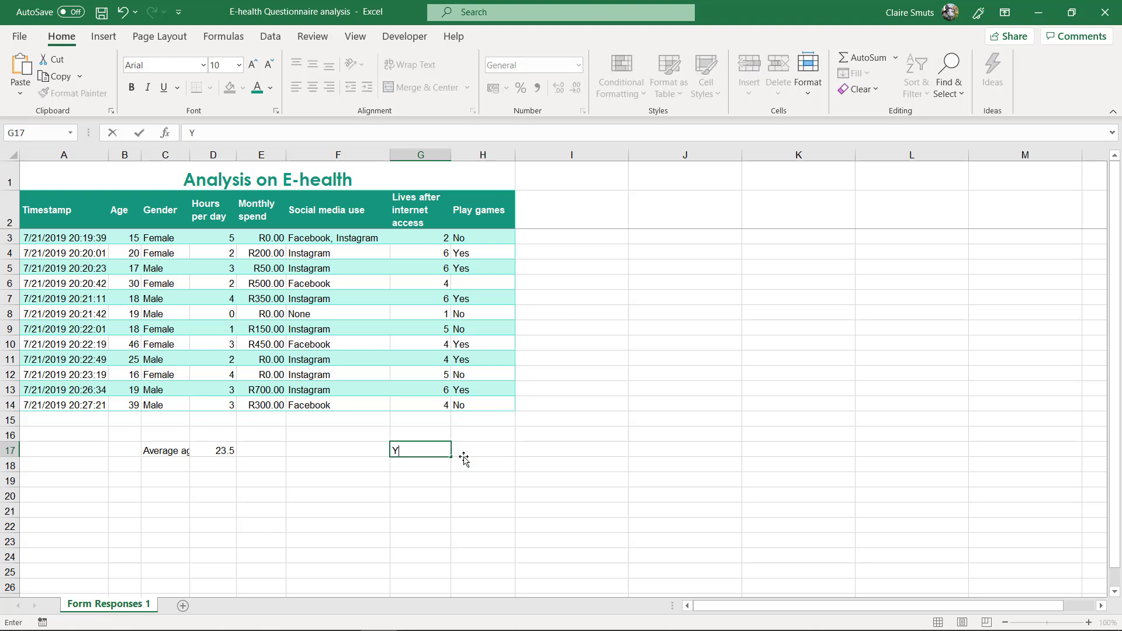
type("es")
key("Return")
type("No")
Step: Add a 'Play games' heading in H16, then reselect the Yes label in G17
key("Up")
key("Right")
key("Up")
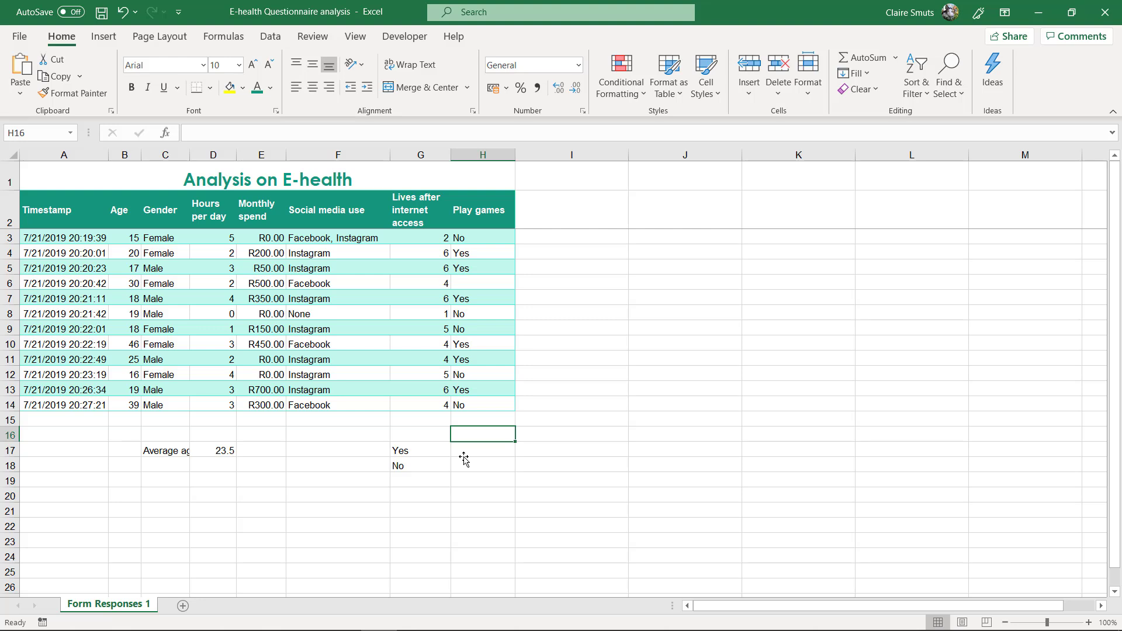
type("Pla")
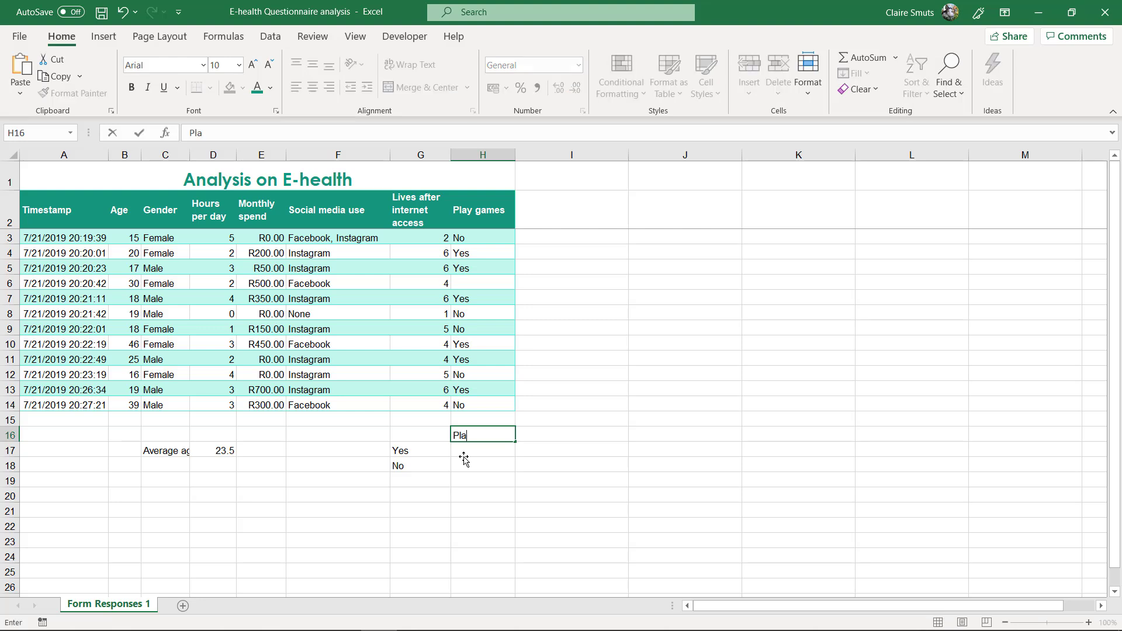
type("y games")
key("Return")
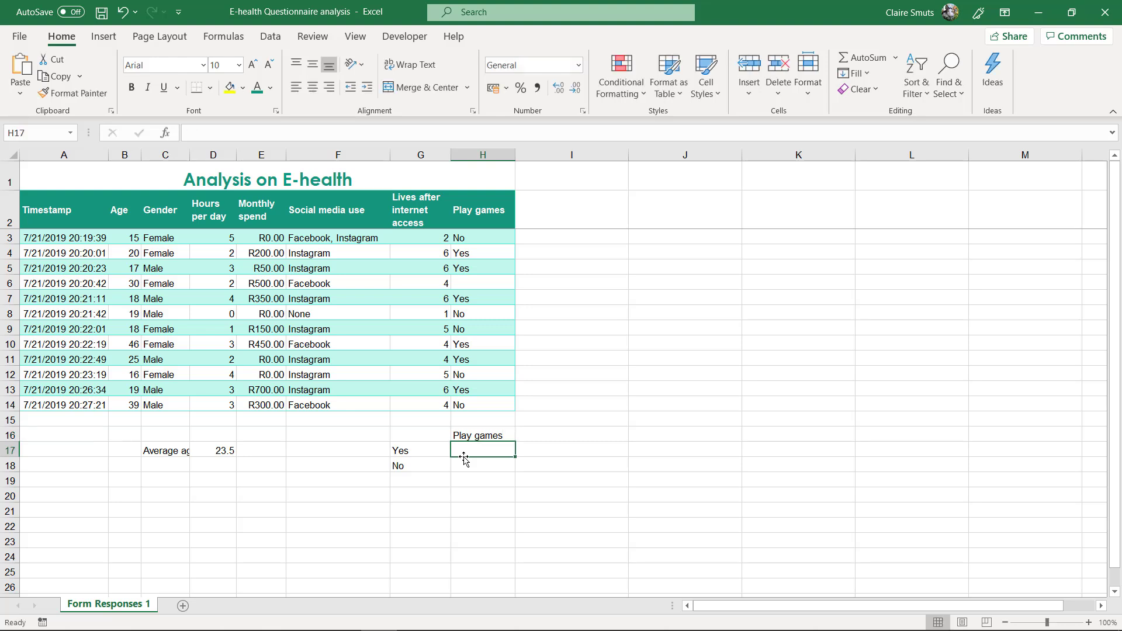
key("Up")
key("Down")
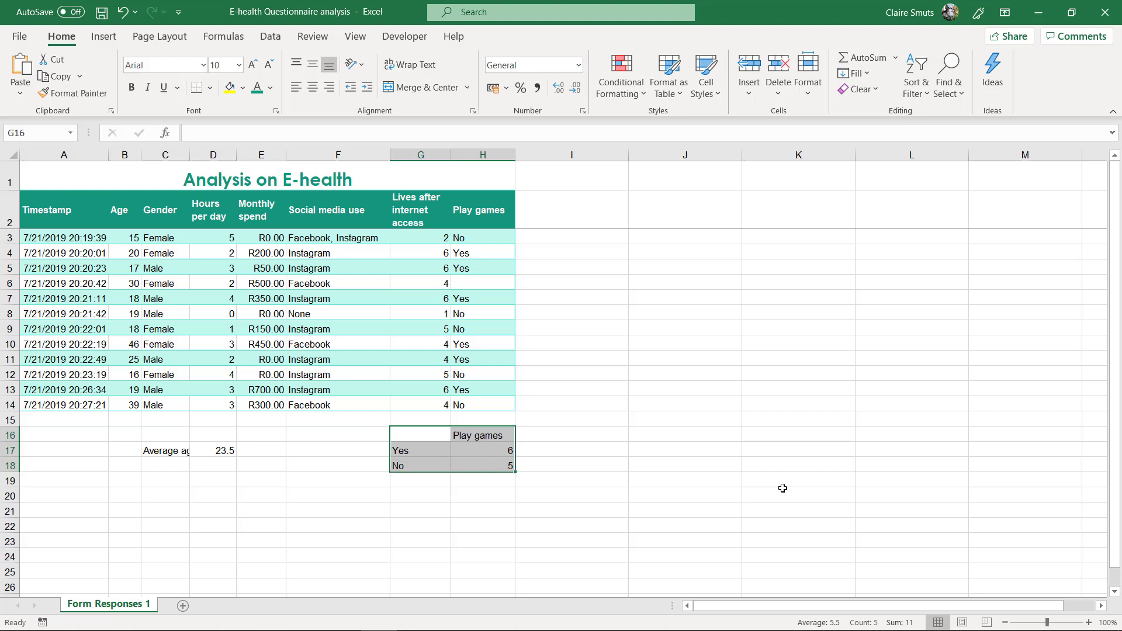
left_click(679, 475)
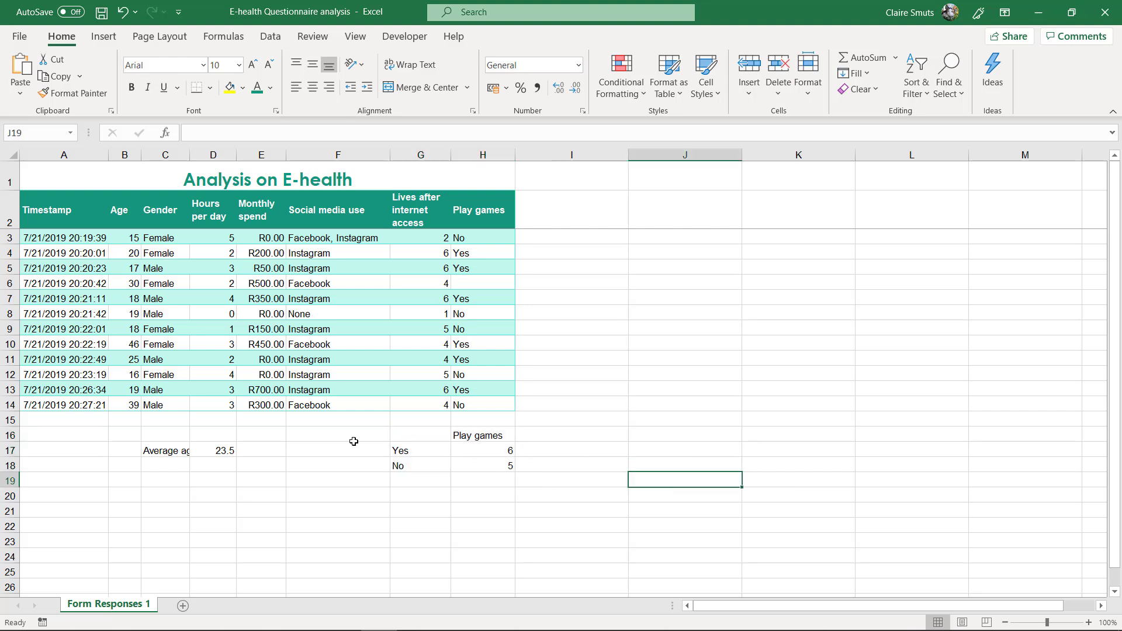
left_click(400, 449)
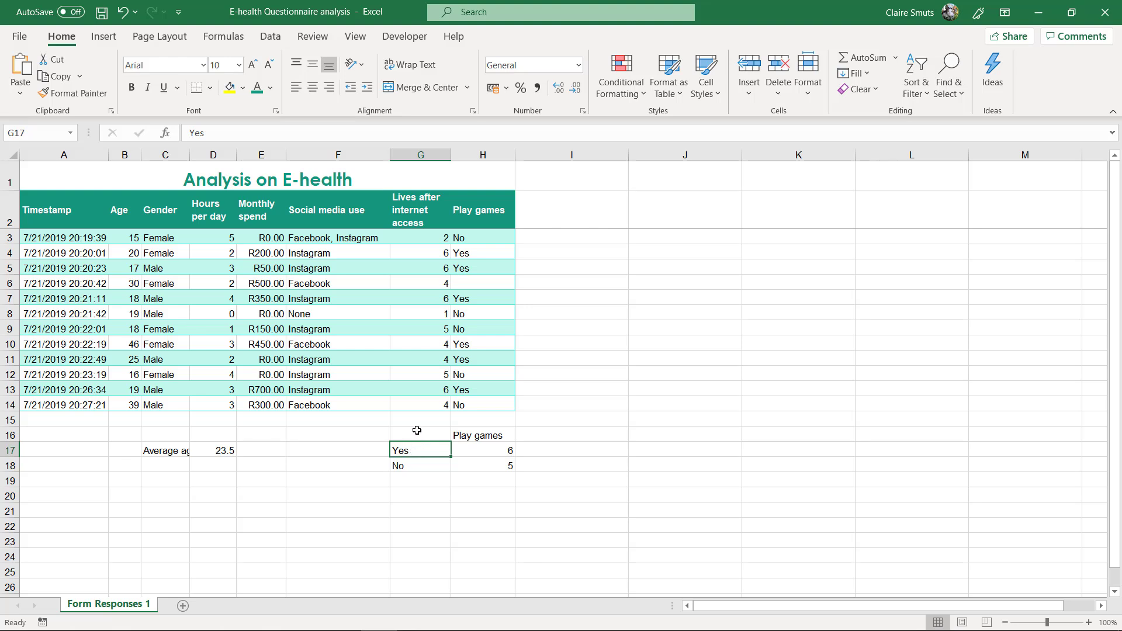
key("ctrl+shift+m")
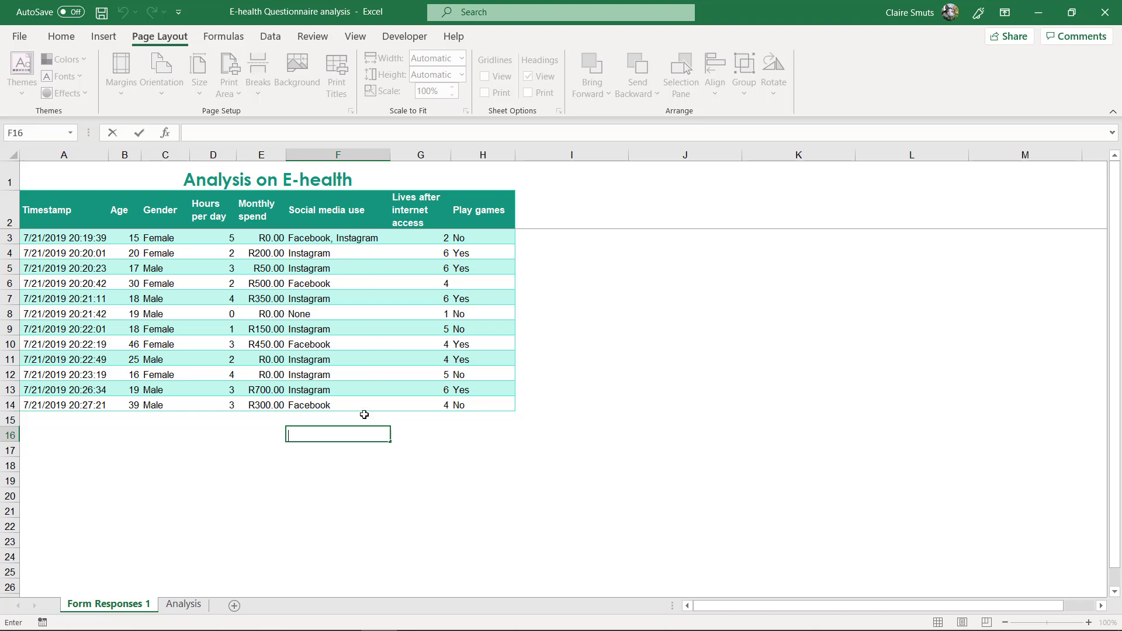
Step: Select F17 and enter the criterion "instagram
left_click(431, 454)
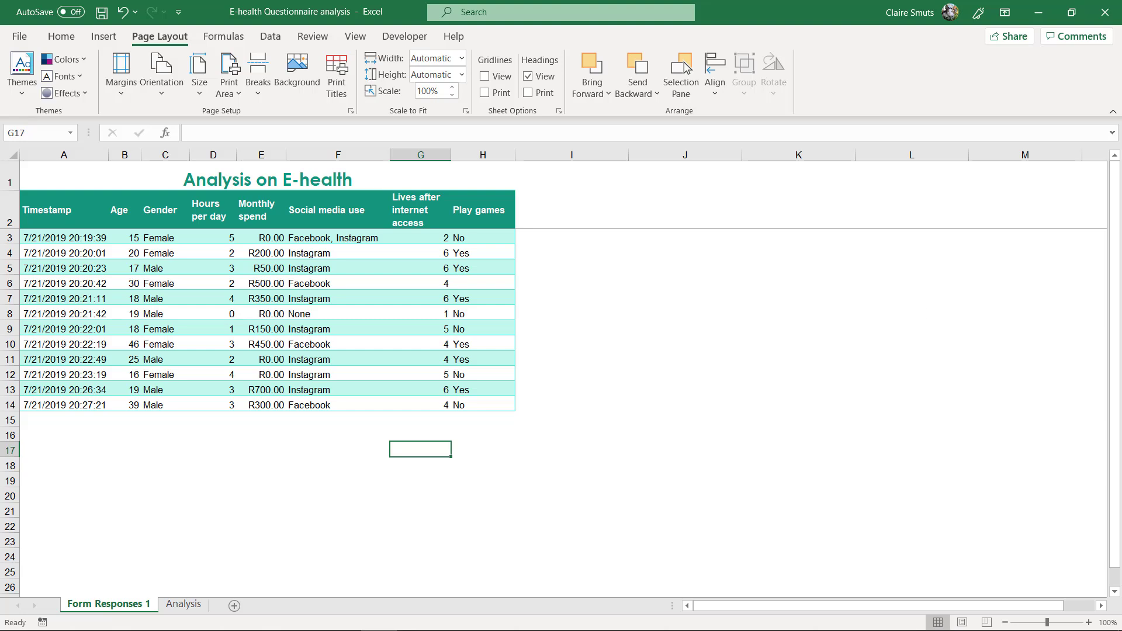
key("Right")
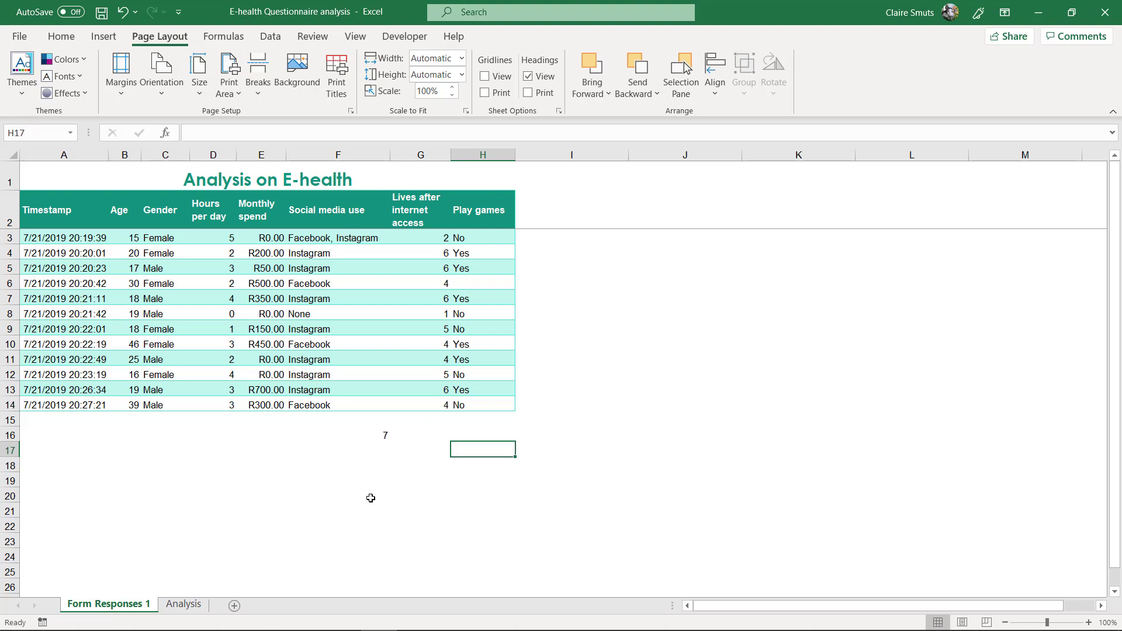
left_click(378, 455)
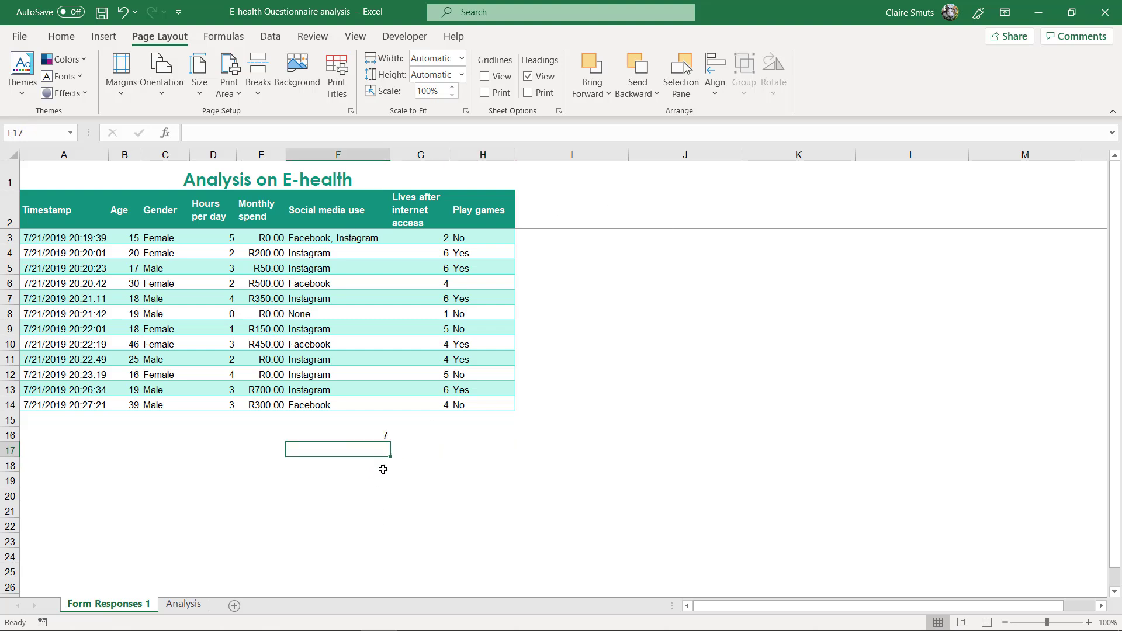
type("\"")
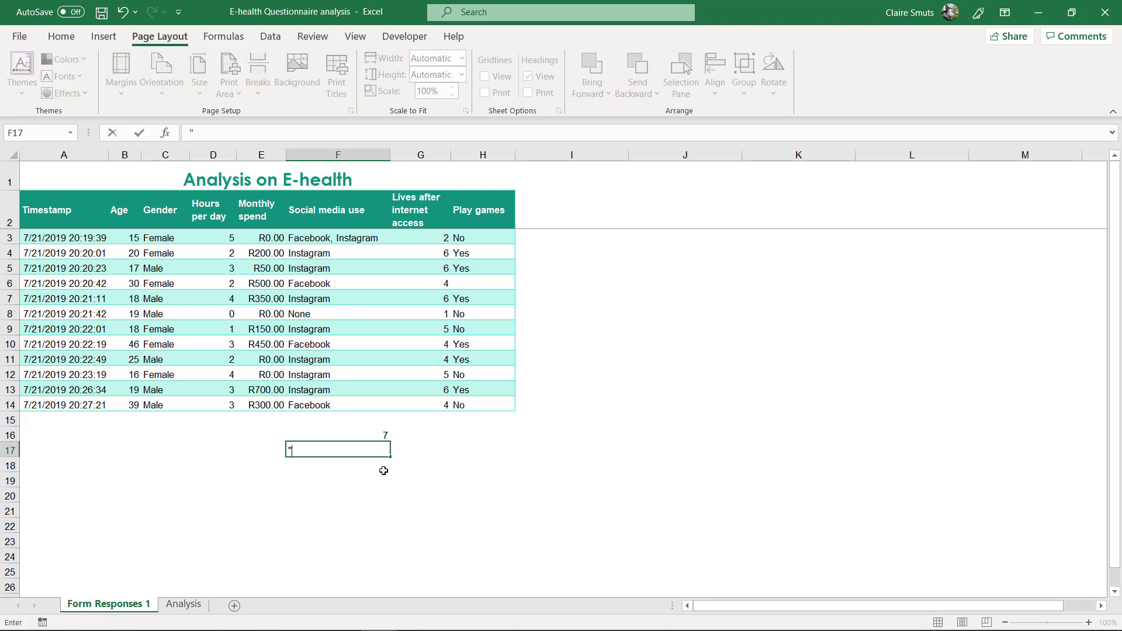
type("instagram")
Step: Wrap the F17 criterion as "*instagram*" and commit it so F16 counts 8
left_click(291, 453)
type("*")
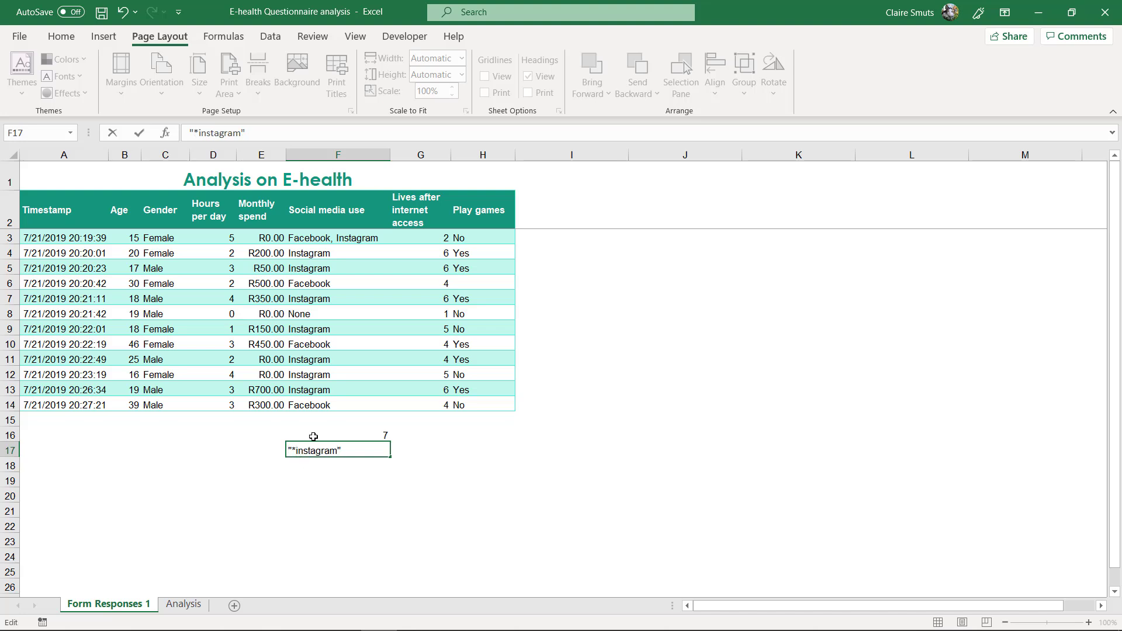
type("*")
left_click_drag(347, 451, 347, 452)
key("Home")
key("shift+Right")
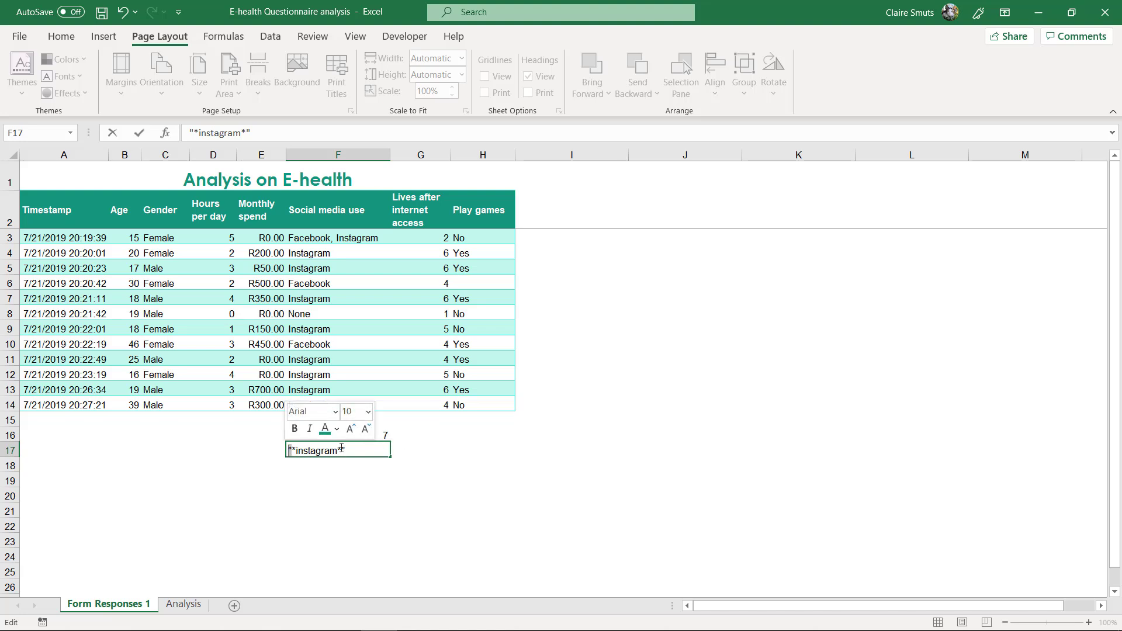
left_click(294, 450)
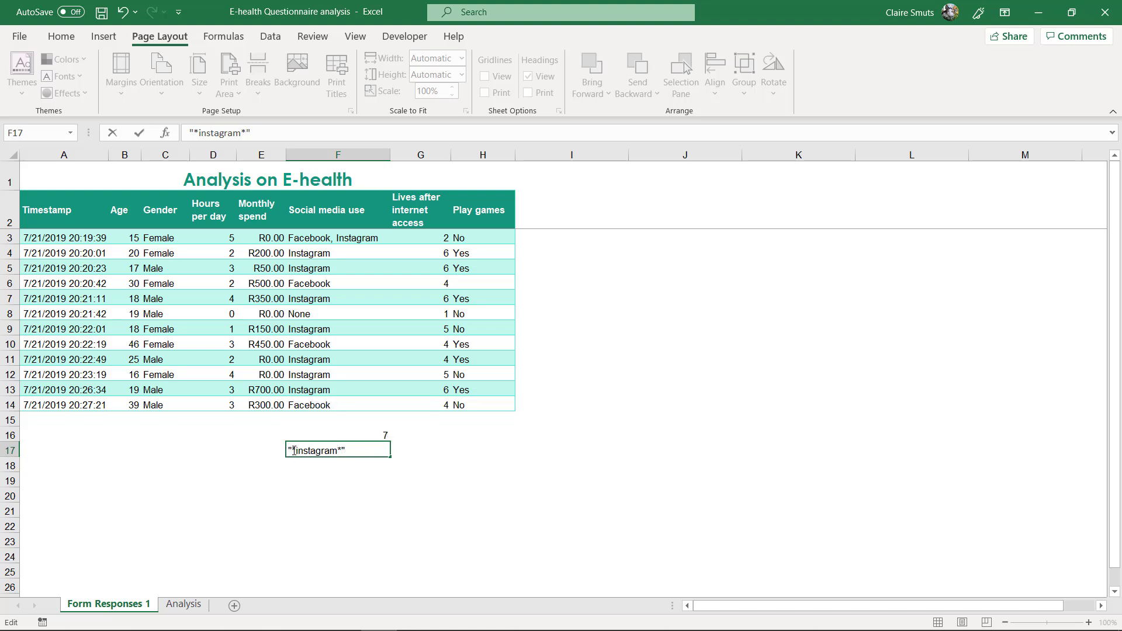
left_click_drag(297, 452, 351, 457)
left_click(354, 455)
key("ctrl+Return")
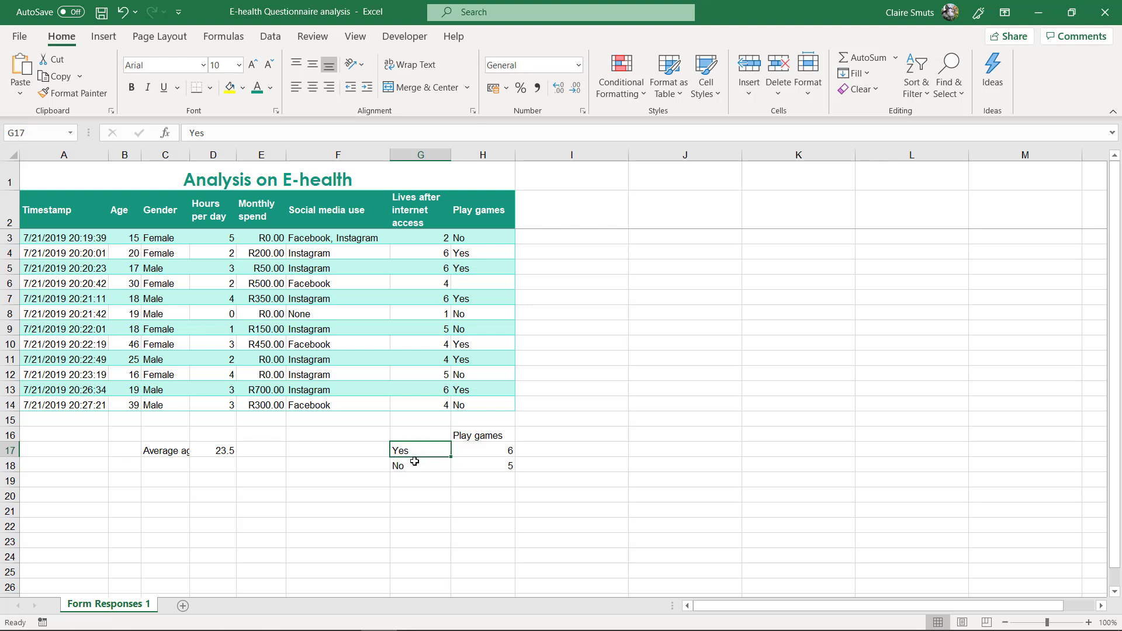
Step: Add a sheet, rename it 'Analysis', then switch back to the Form Responses 1 tab
left_click(183, 608)
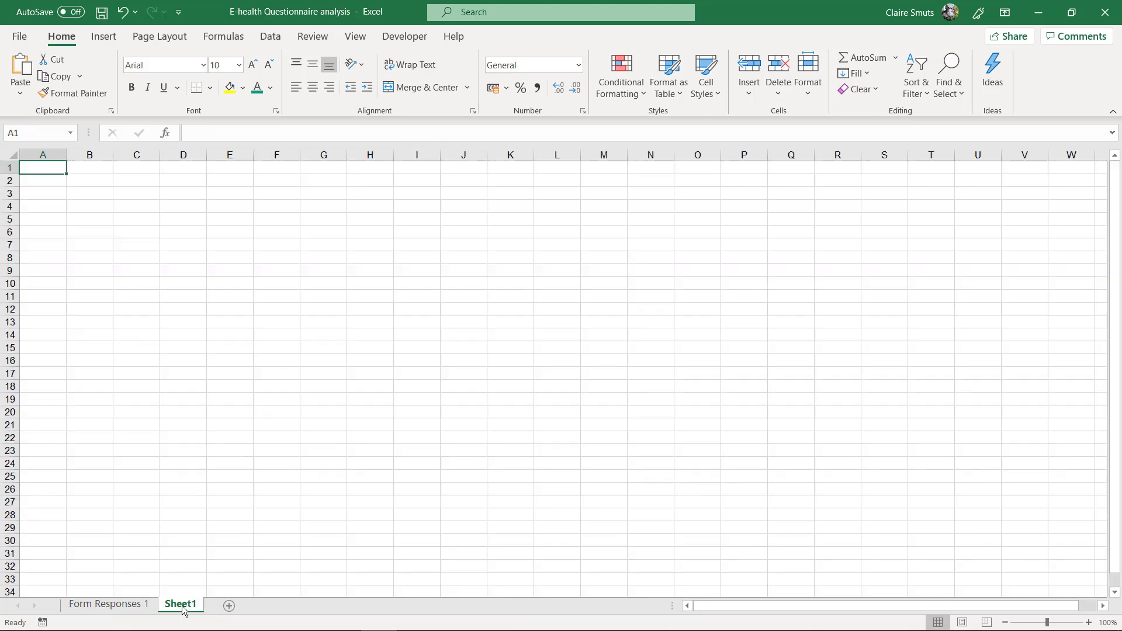
double_click(183, 606)
type("Analysis")
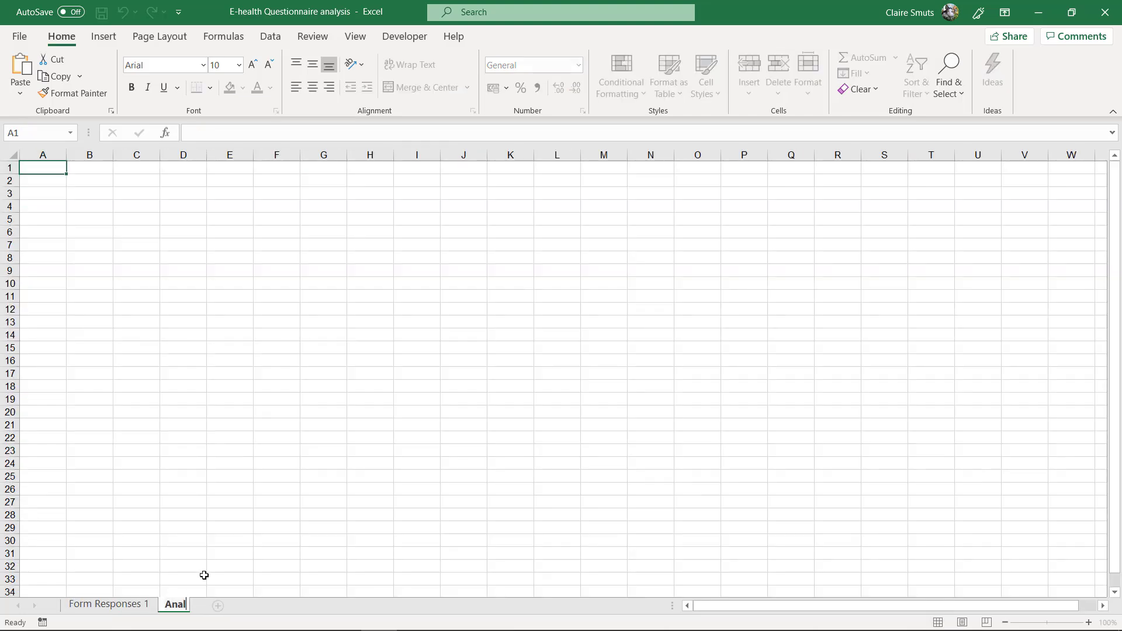
key("Return")
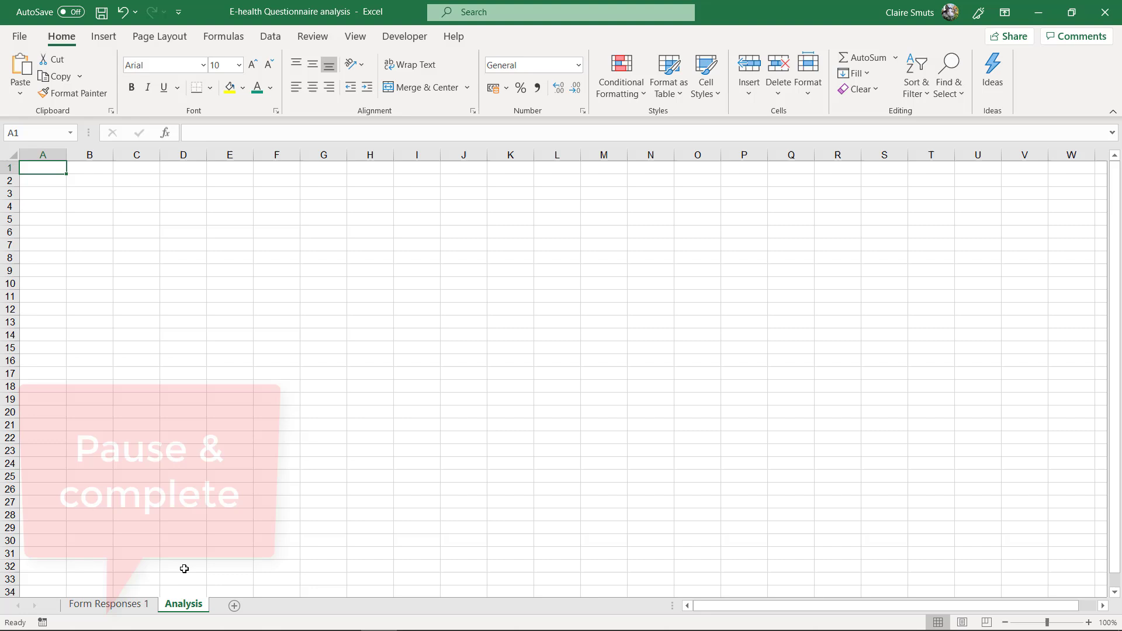
left_click(115, 606)
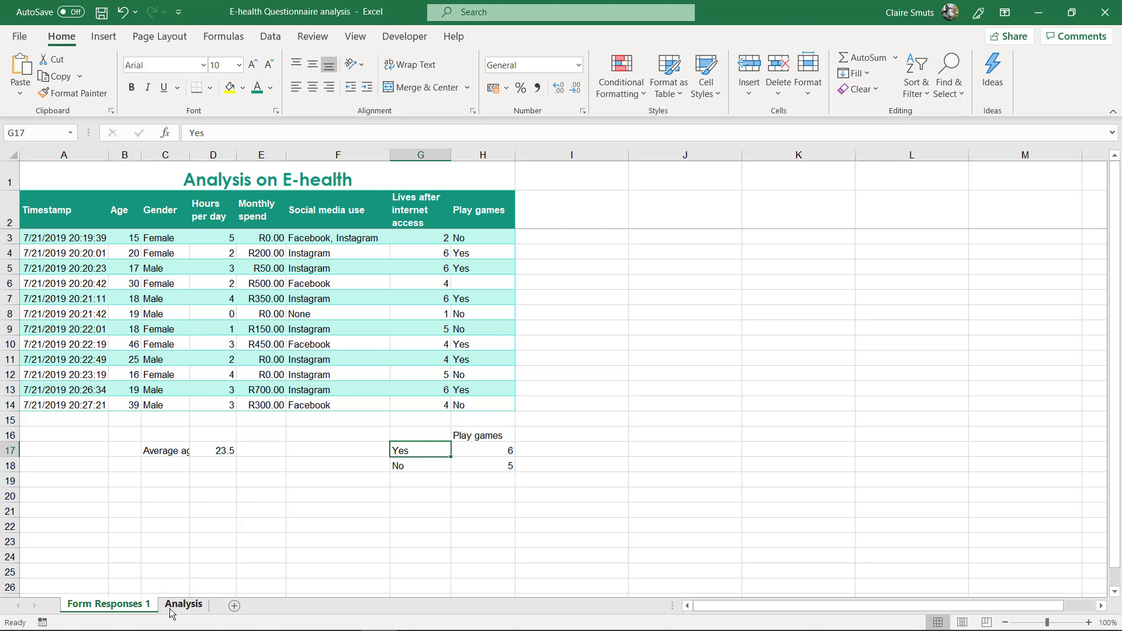
Step: Apply the 60% - Accent3 cell style to the Average age label in C17
left_click(181, 498)
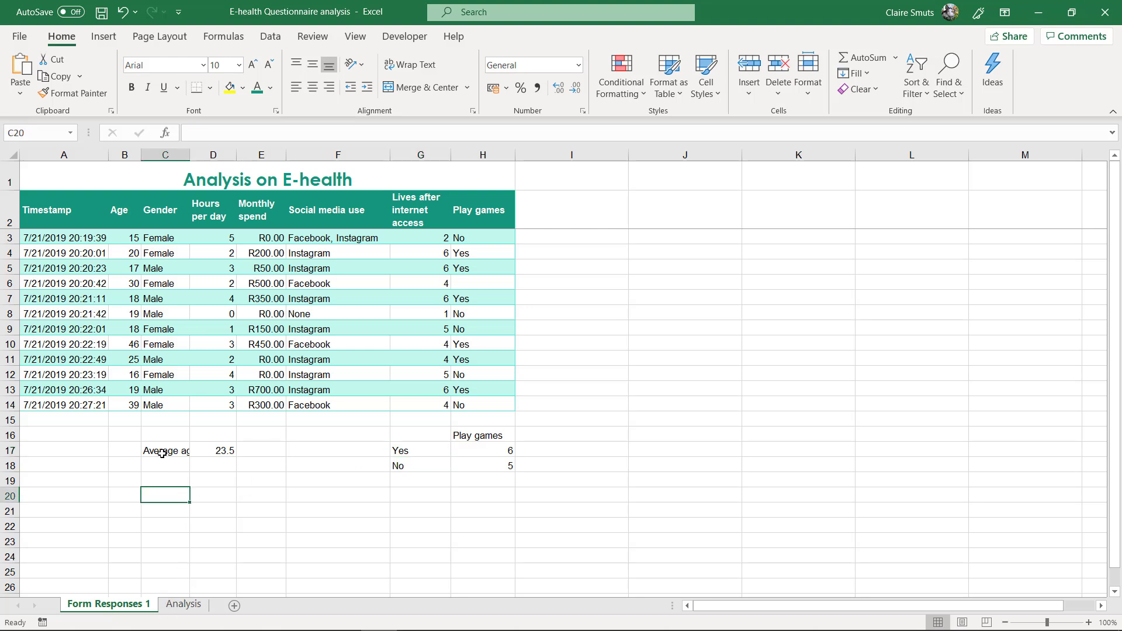
left_click(163, 454)
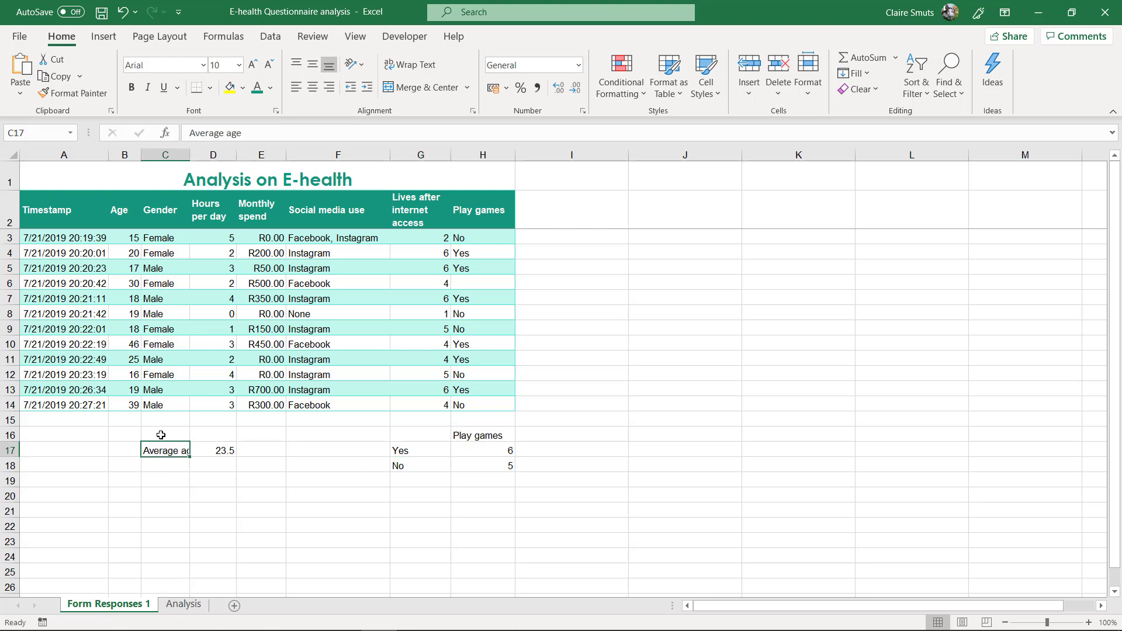
left_click(707, 91)
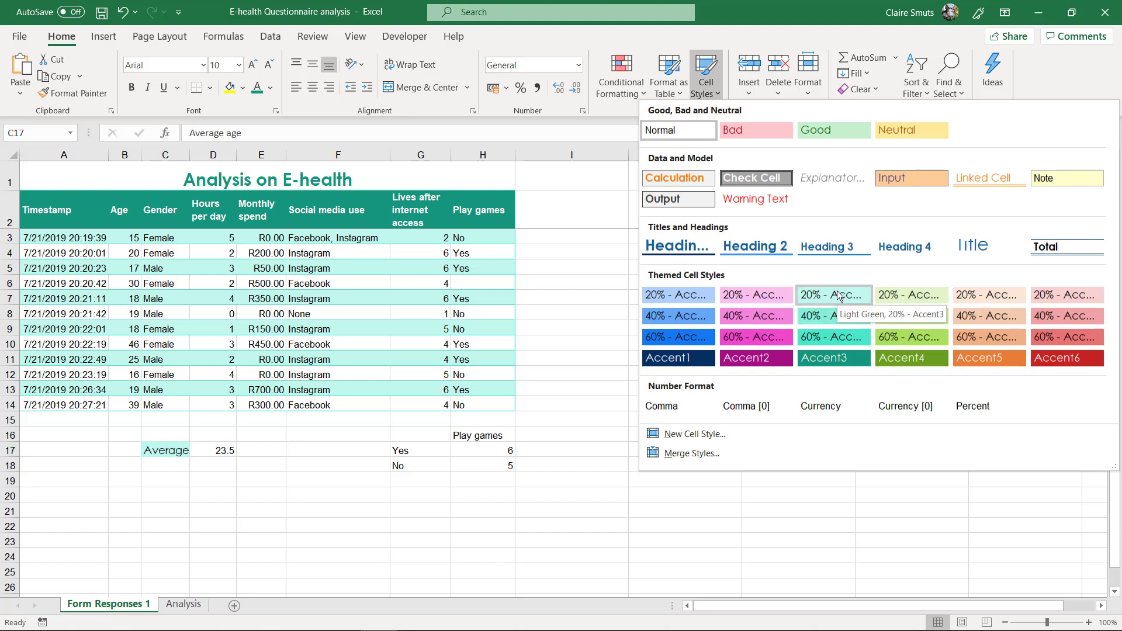
key("Escape")
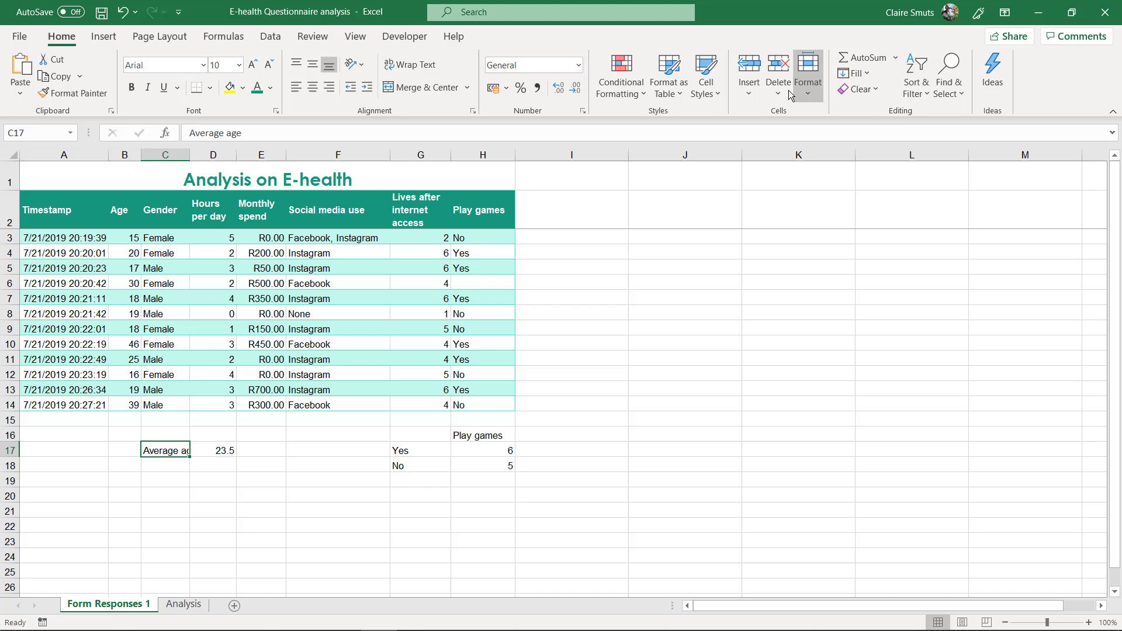
left_click(707, 88)
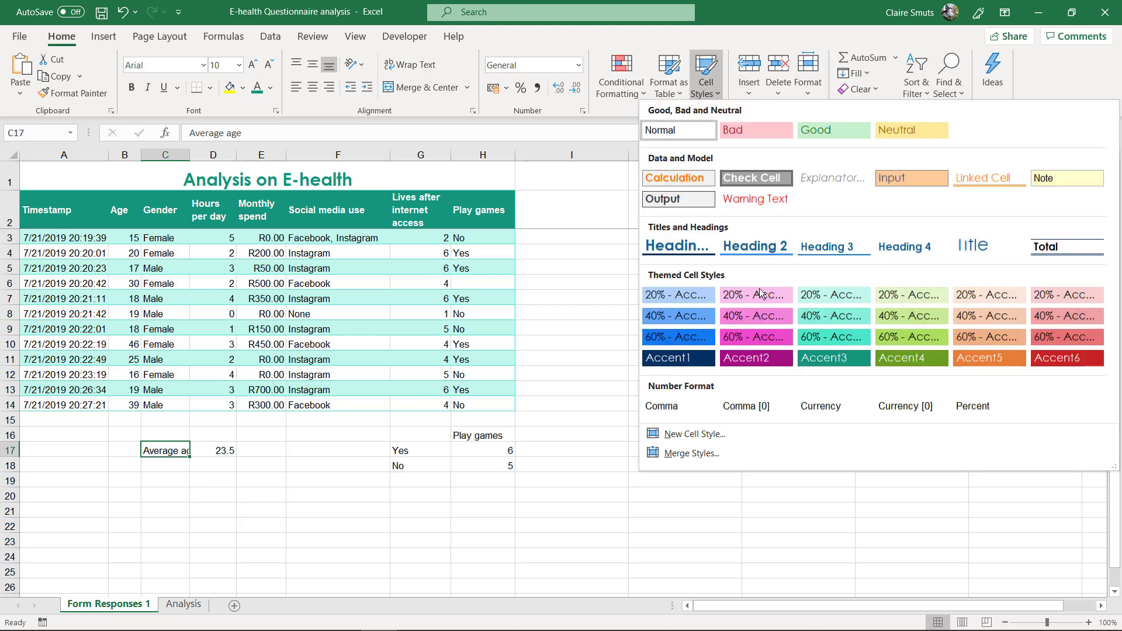
left_click(813, 338)
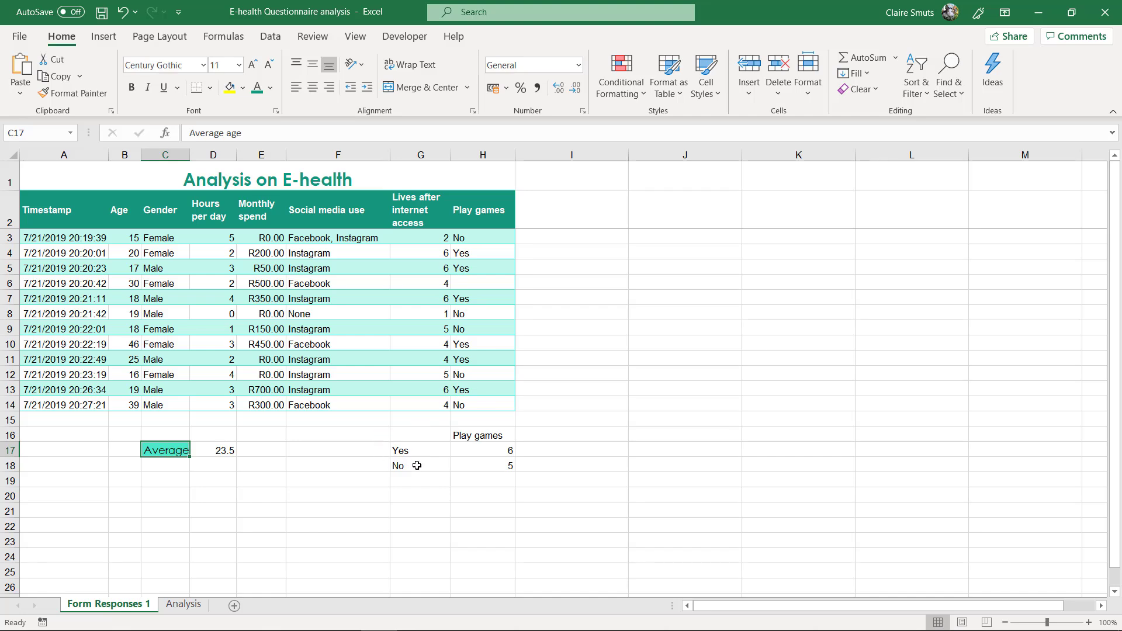
Step: Apply the same 60% - Accent3 style to the Yes and No labels in G17:G18
mouse_move(414, 465)
left_mouse_down()
mouse_move(415, 439)
mouse_move(415, 451)
left_mouse_up()
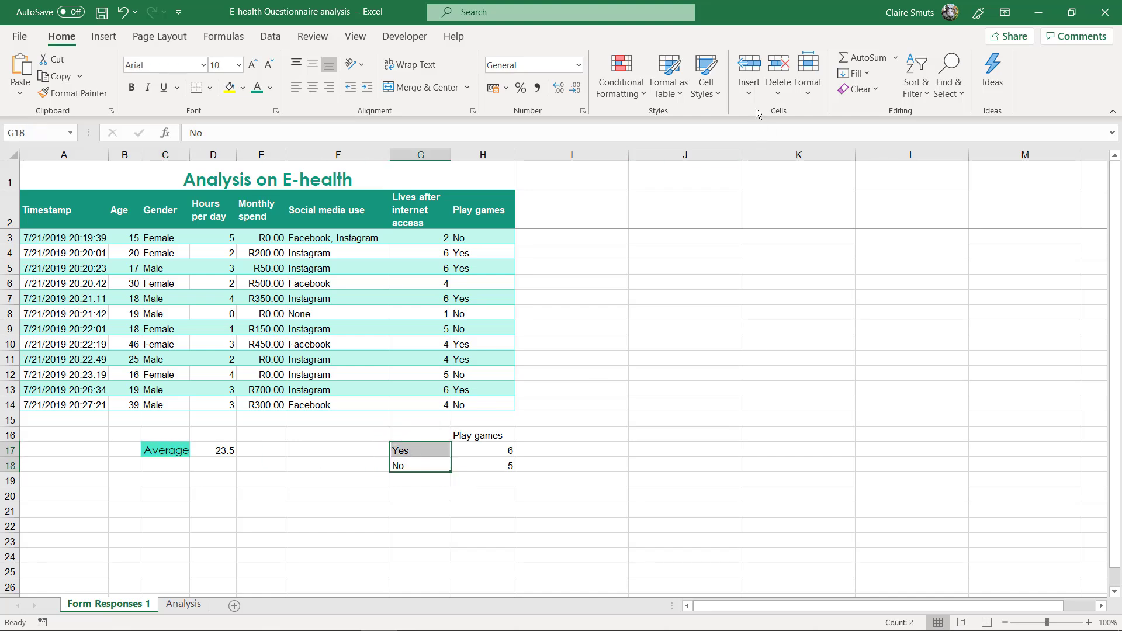
left_click(697, 94)
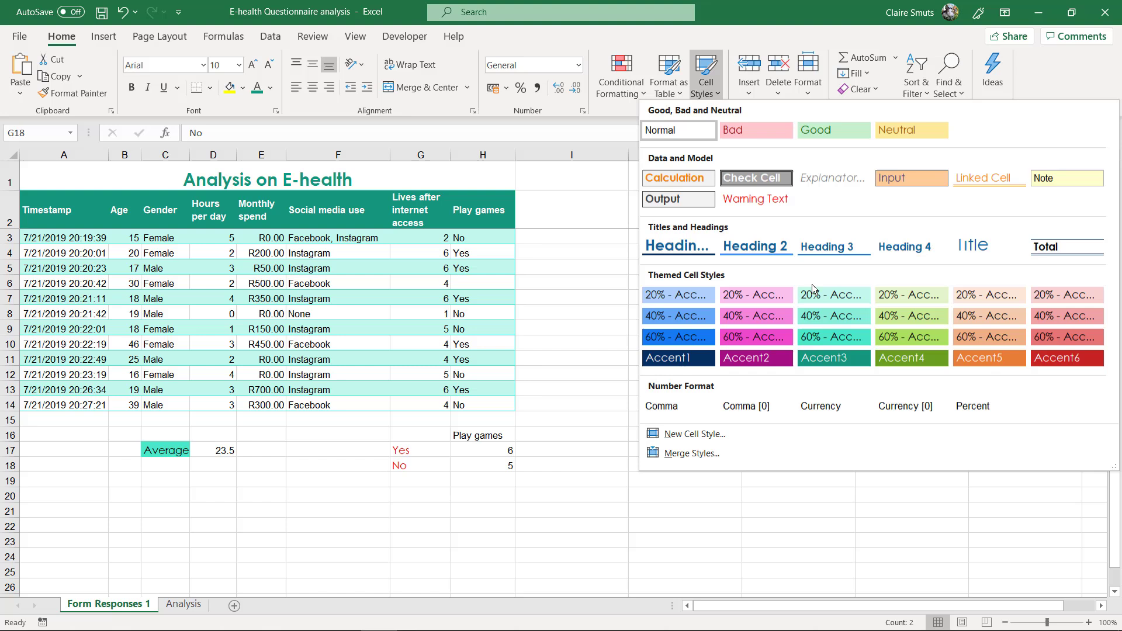
left_click(810, 345)
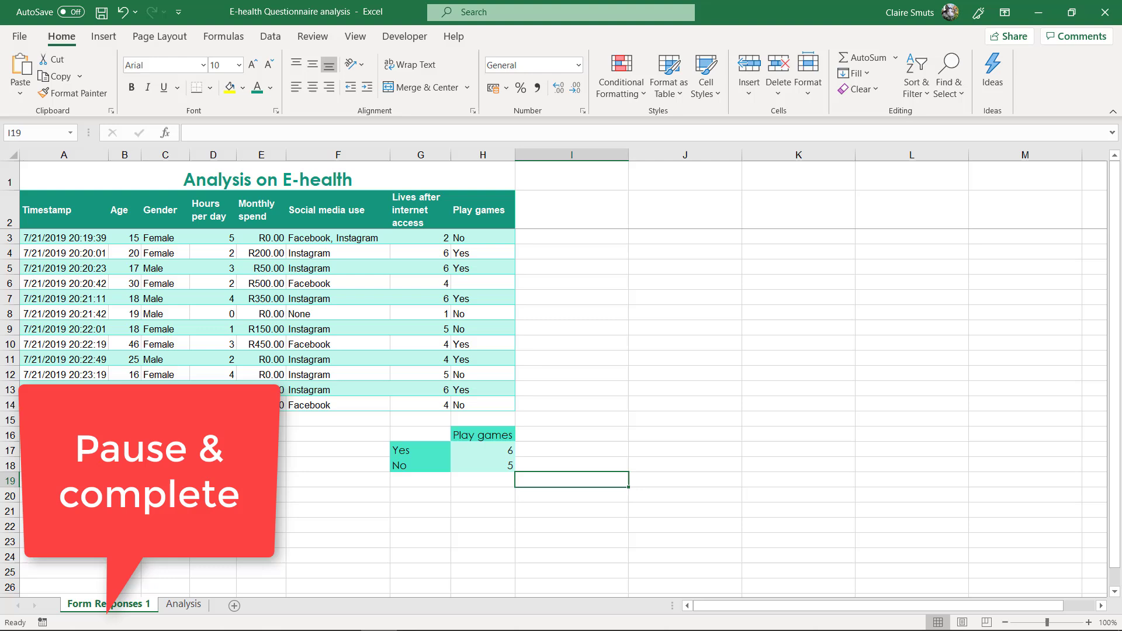
Step: Cut the C16:H18 summary block and paste it at A1 on the Analysis sheet
left_click_drag(166, 435, 512, 468)
key("ctrl+c")
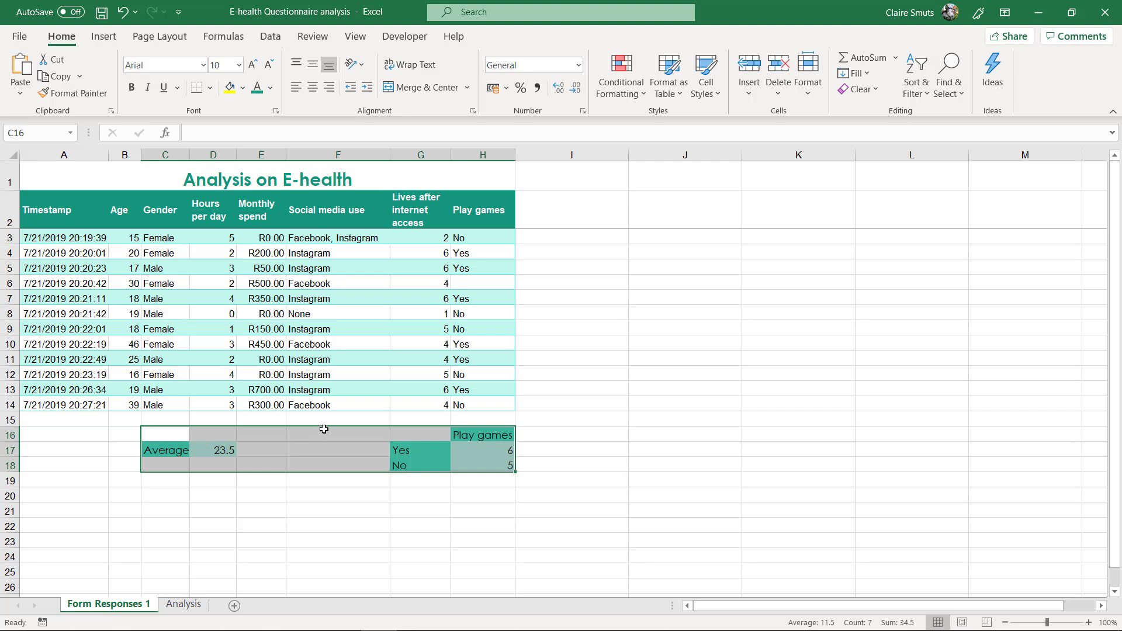
right_click(321, 435)
left_click(365, 55)
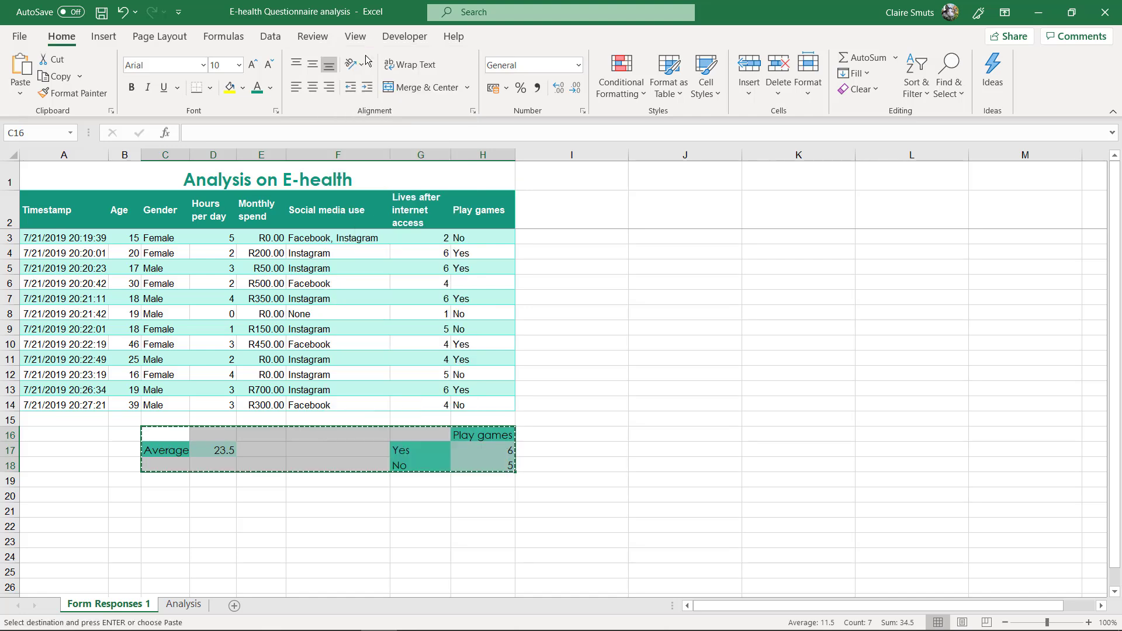
left_click(178, 604)
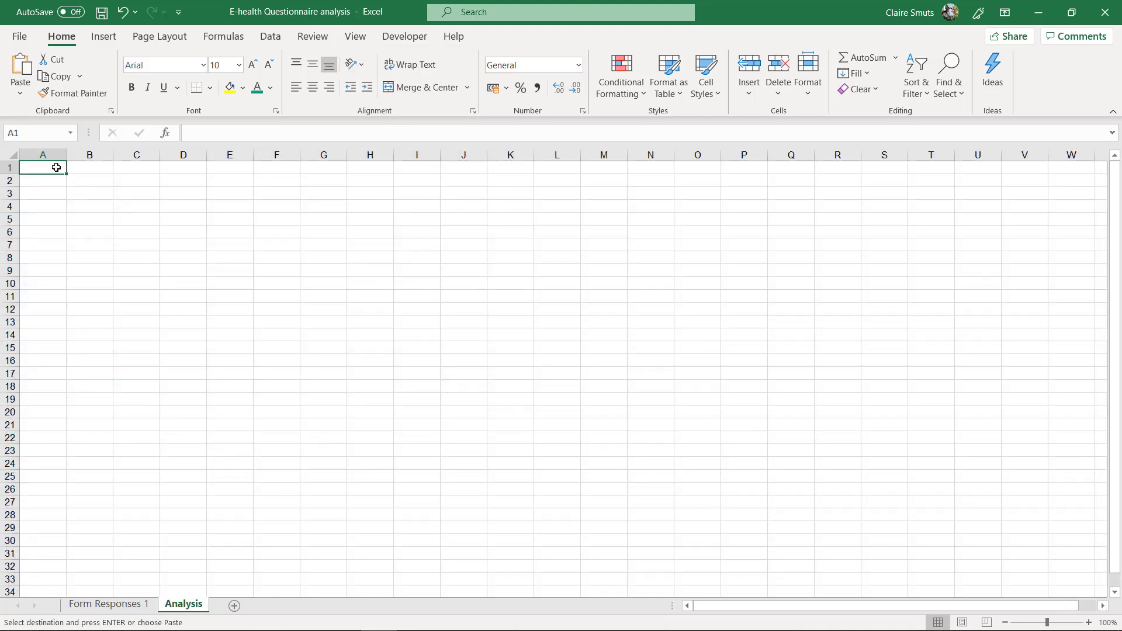
right_click(55, 167)
left_click(91, 238)
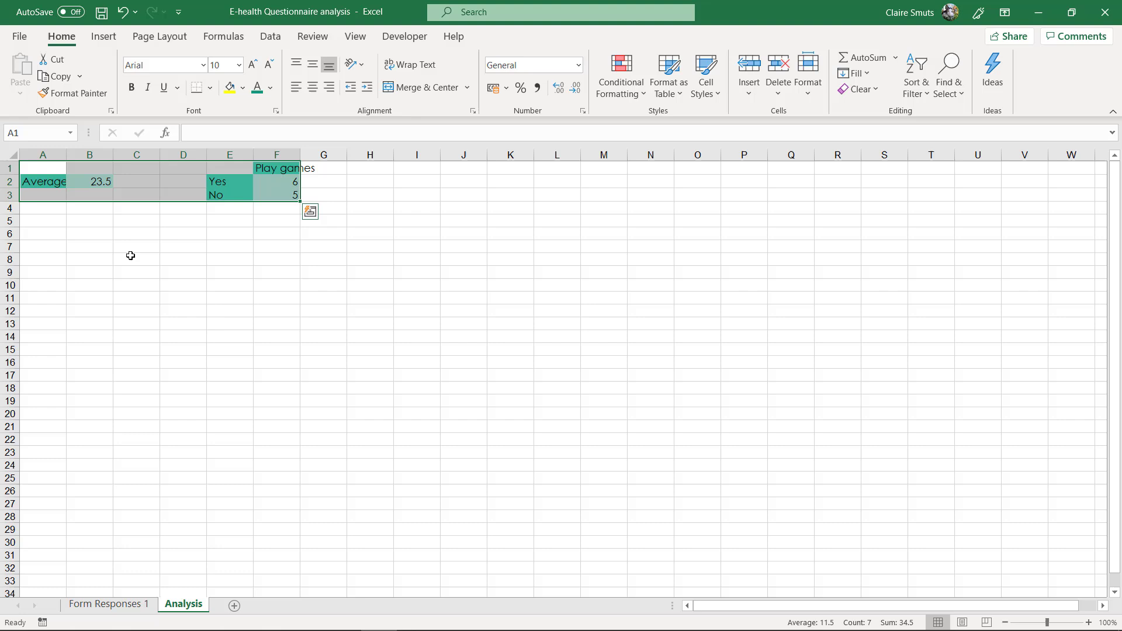
Step: Deselect the rearranged Average age and Play games summary cells on the Analysis sheet
left_click(130, 257)
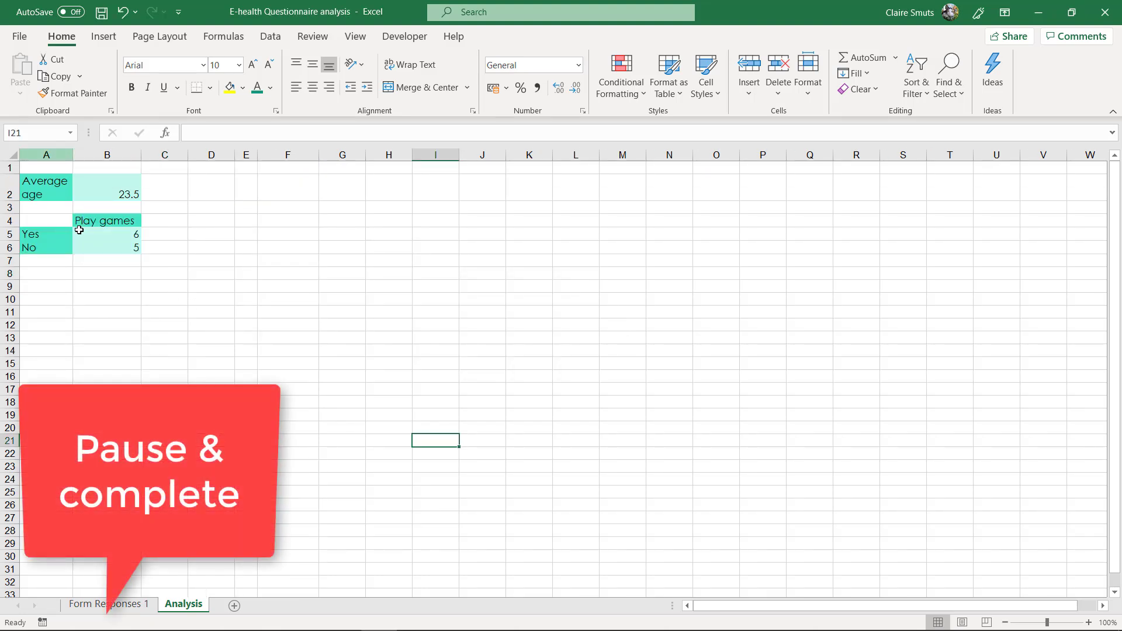
left_click(120, 272)
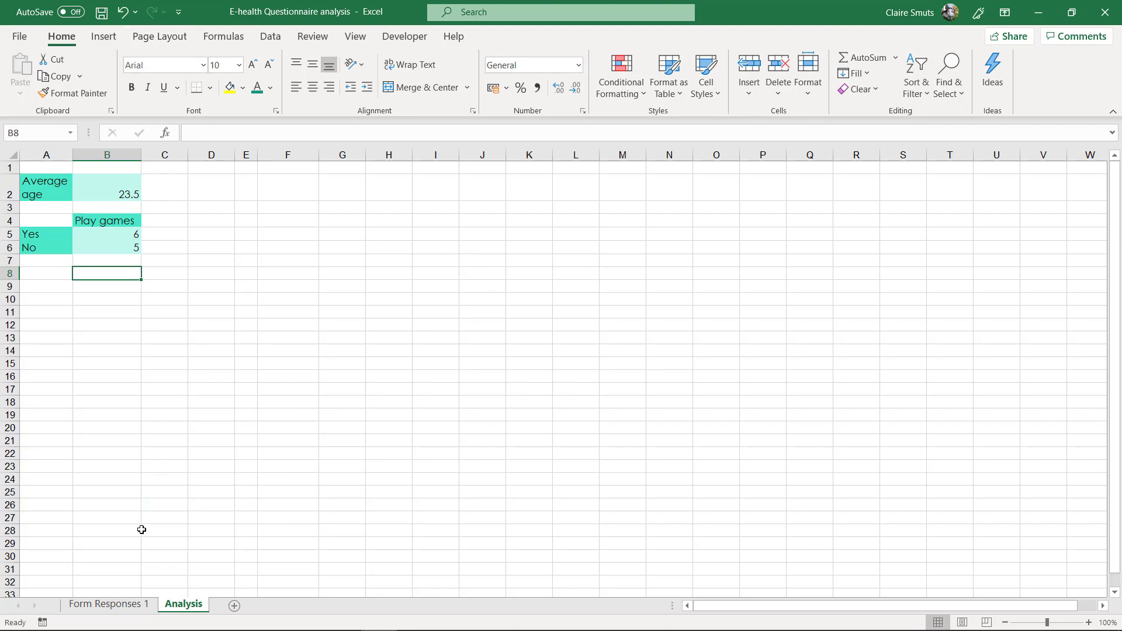
Step: On Form Responses 1, uncheck Page Layout's Gridlines View option, then select D18
left_click(125, 603)
left_click(212, 463)
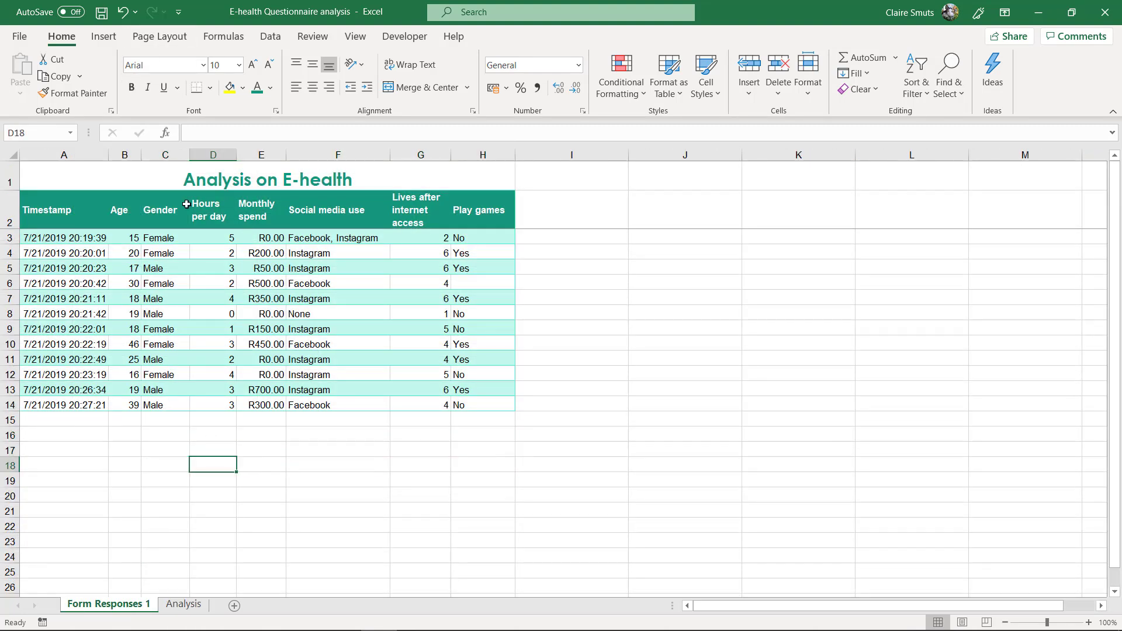
left_click(226, 36)
left_click(187, 39)
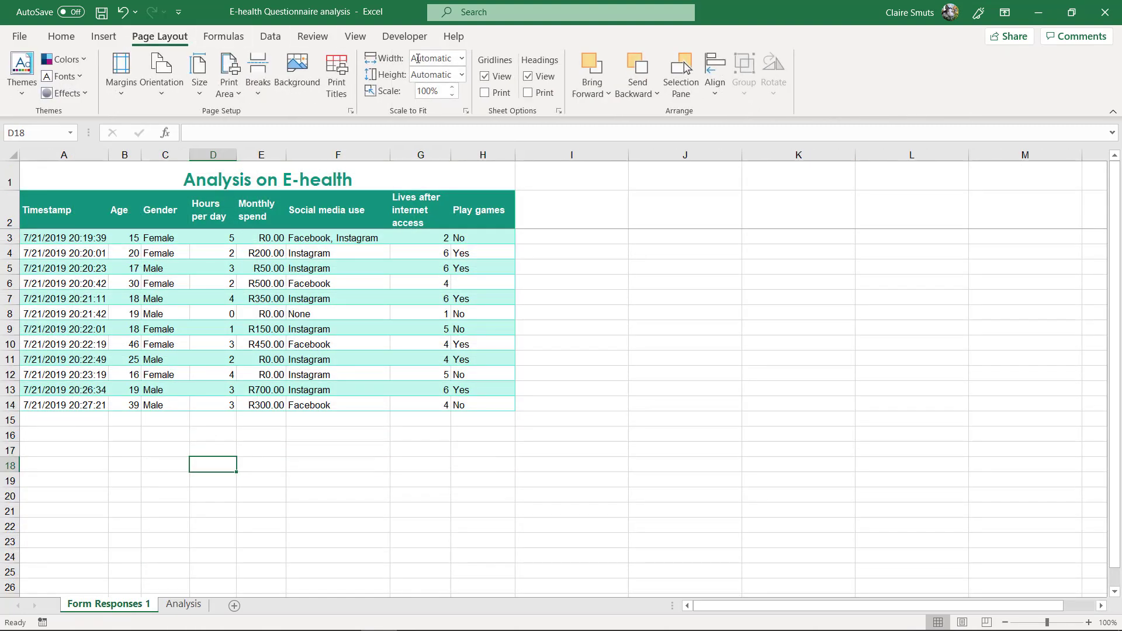
left_click(506, 77)
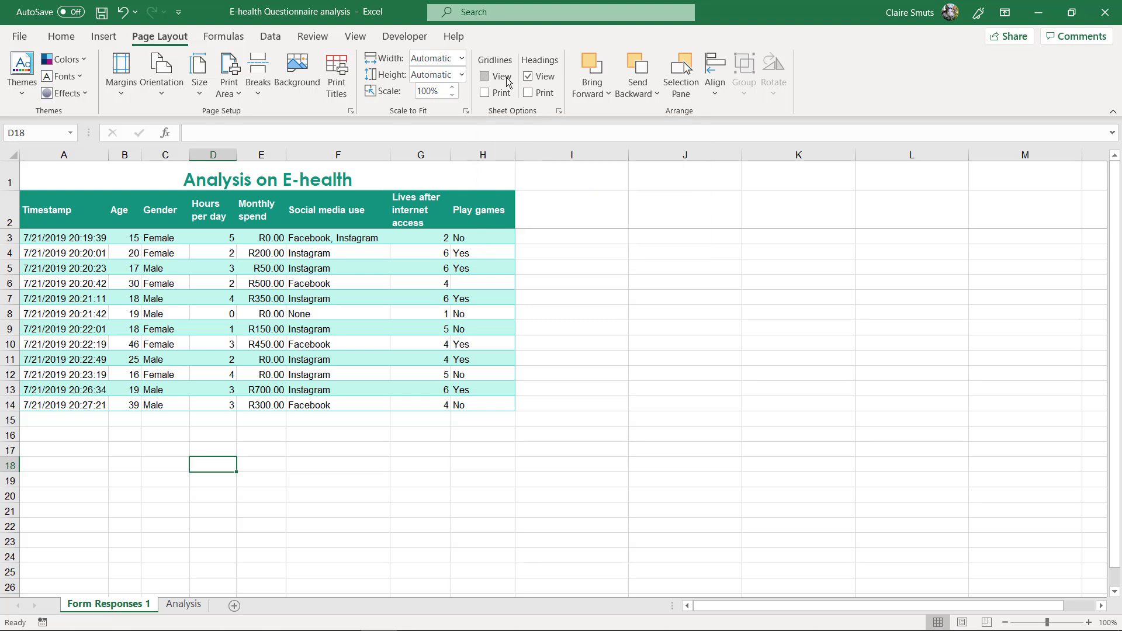
left_click(586, 449)
left_click(454, 396)
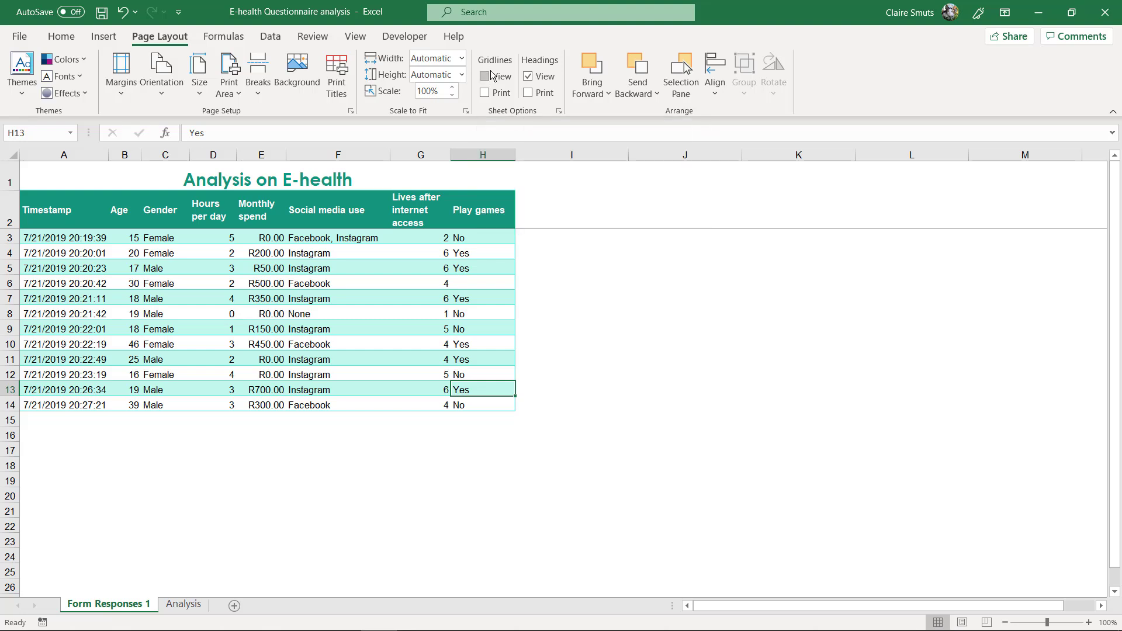
left_click(231, 463)
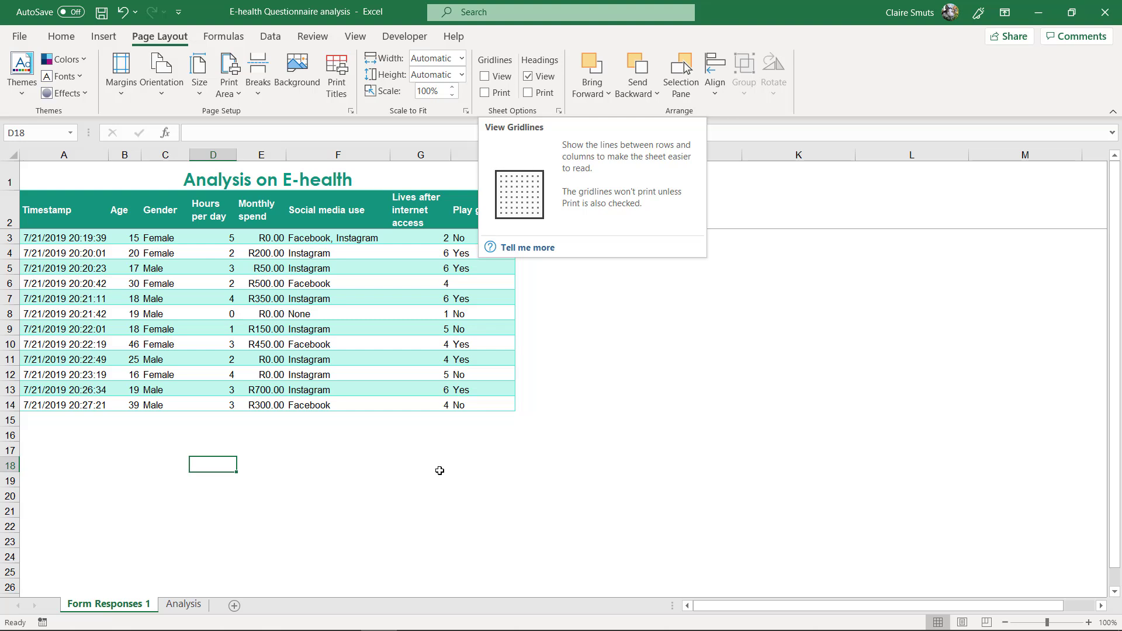
right_click(342, 616)
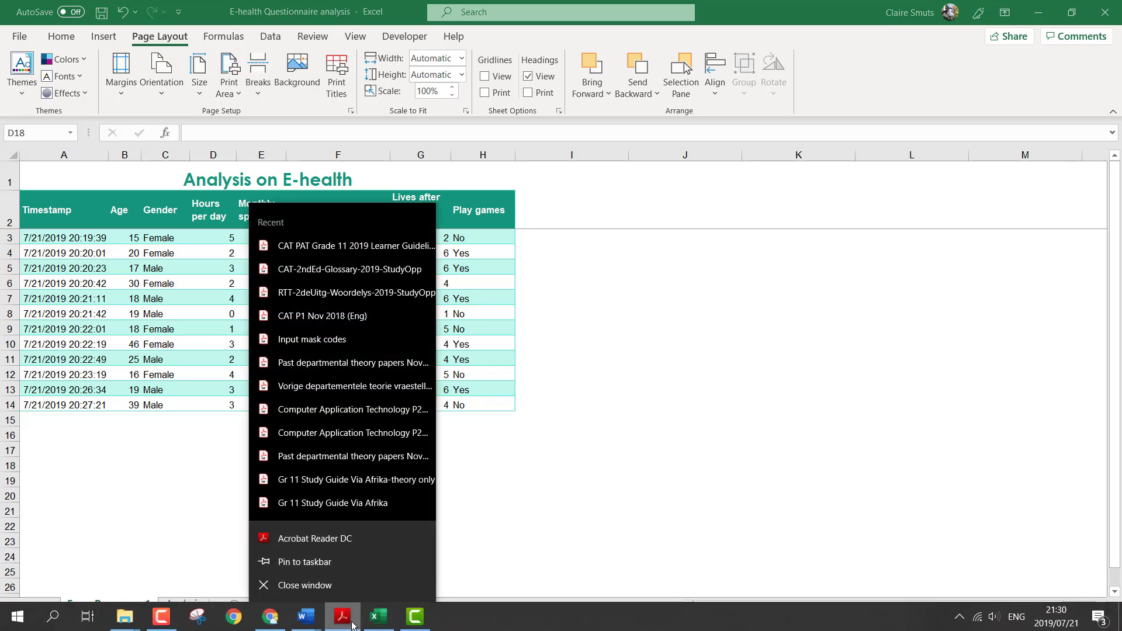
left_click(364, 554)
scroll(364, 554, "down", 2)
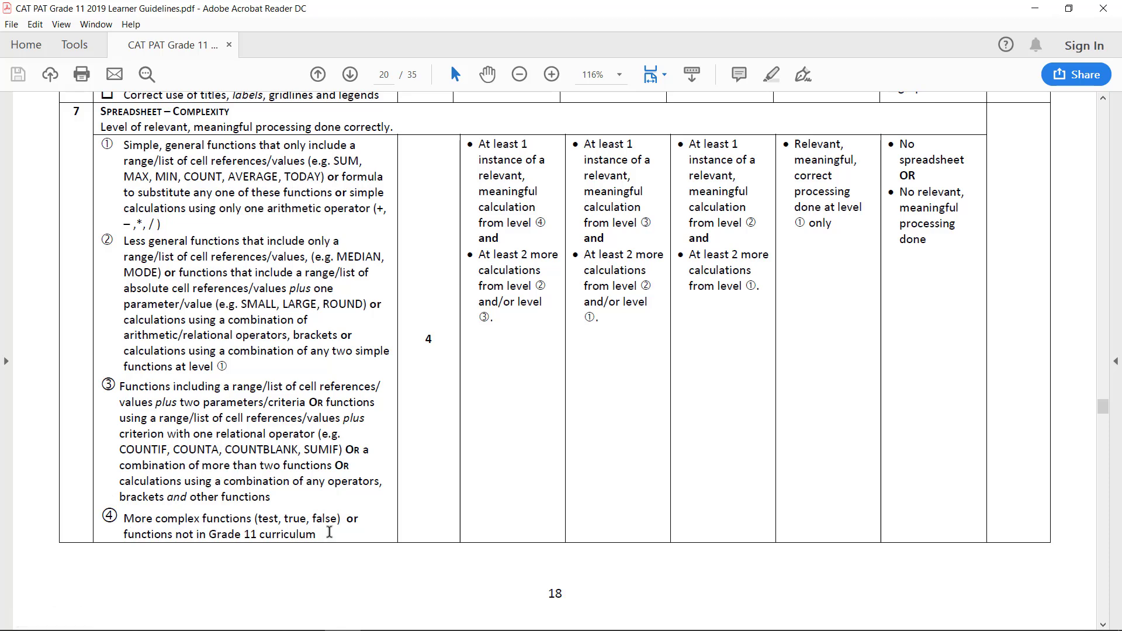
left_click(1035, 8)
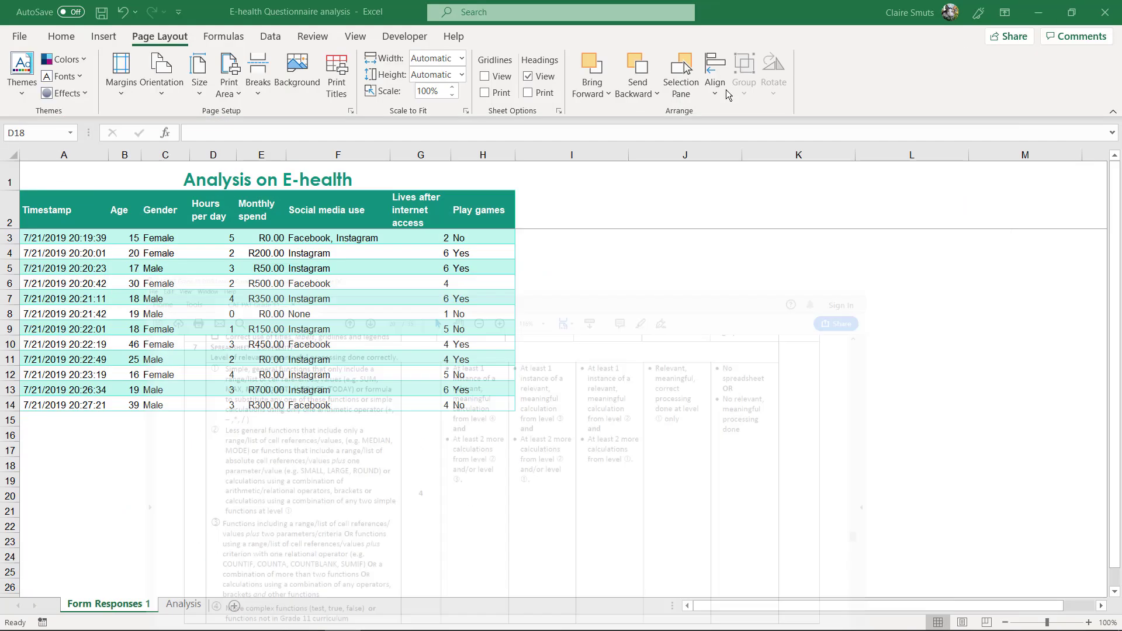
left_click(411, 237)
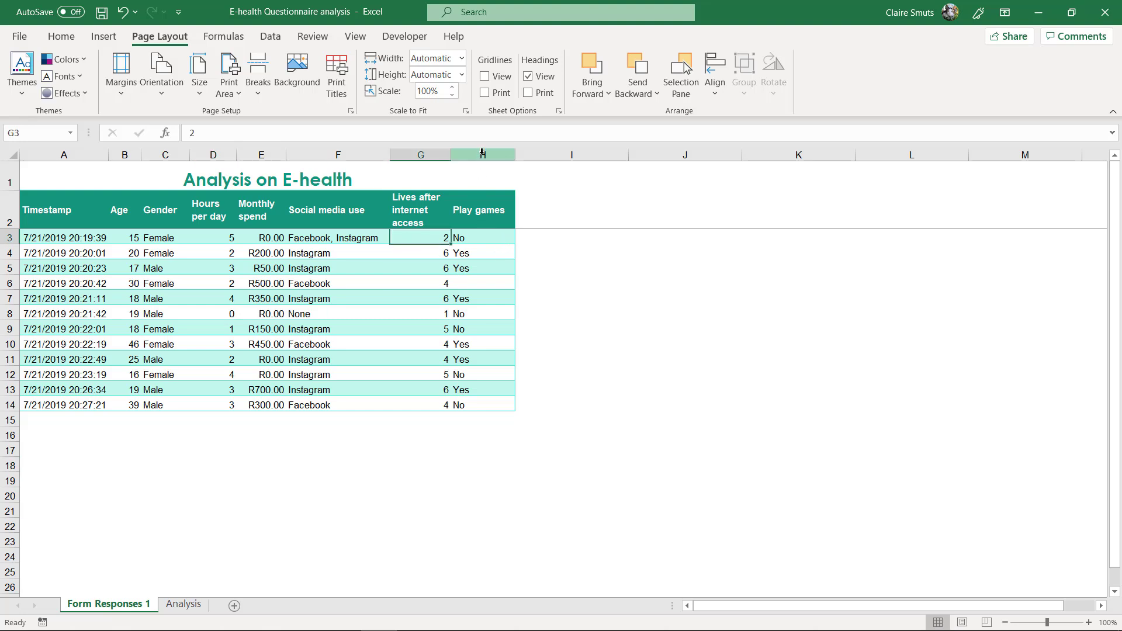
left_click(524, 239)
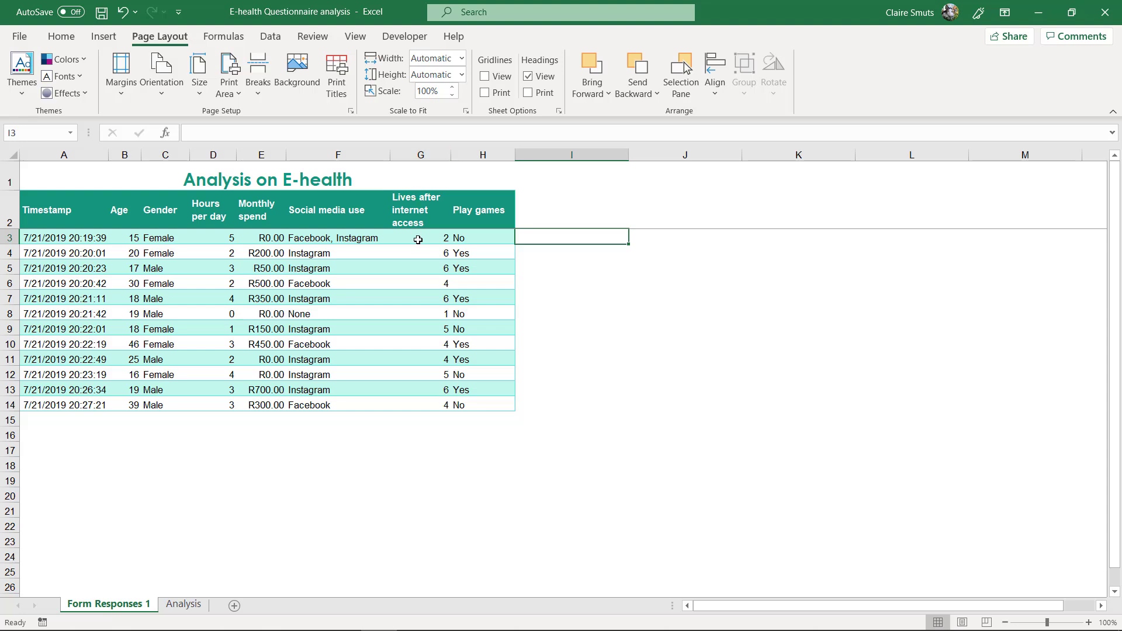
left_click_drag(270, 240, 263, 420)
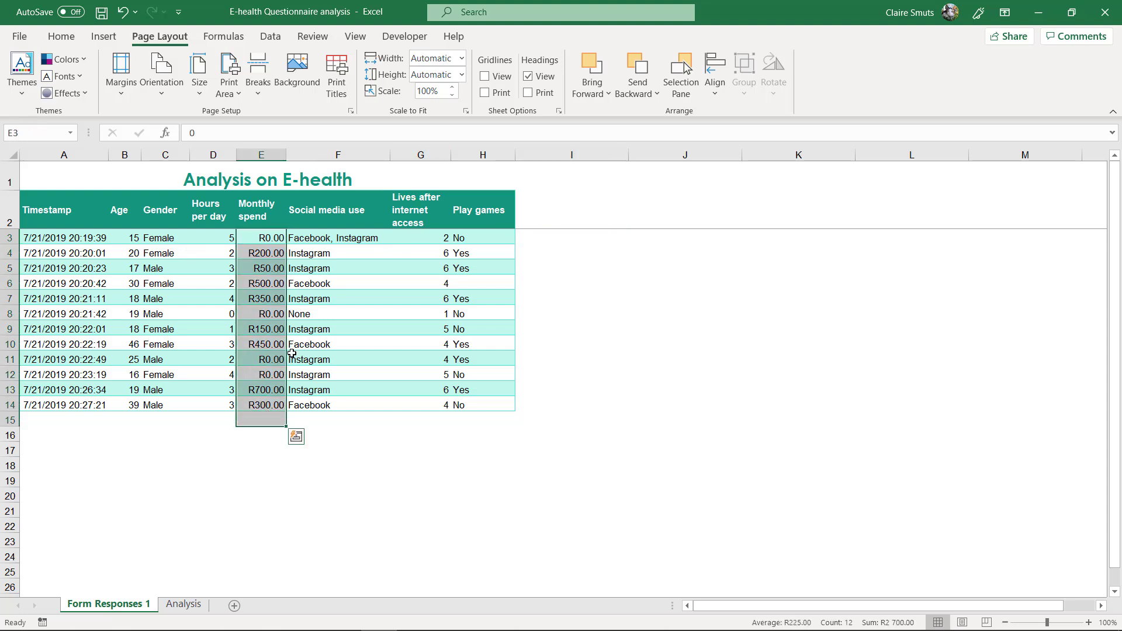
left_click(419, 224)
left_click_drag(419, 237, 421, 402)
left_click_drag(566, 233, 566, 226)
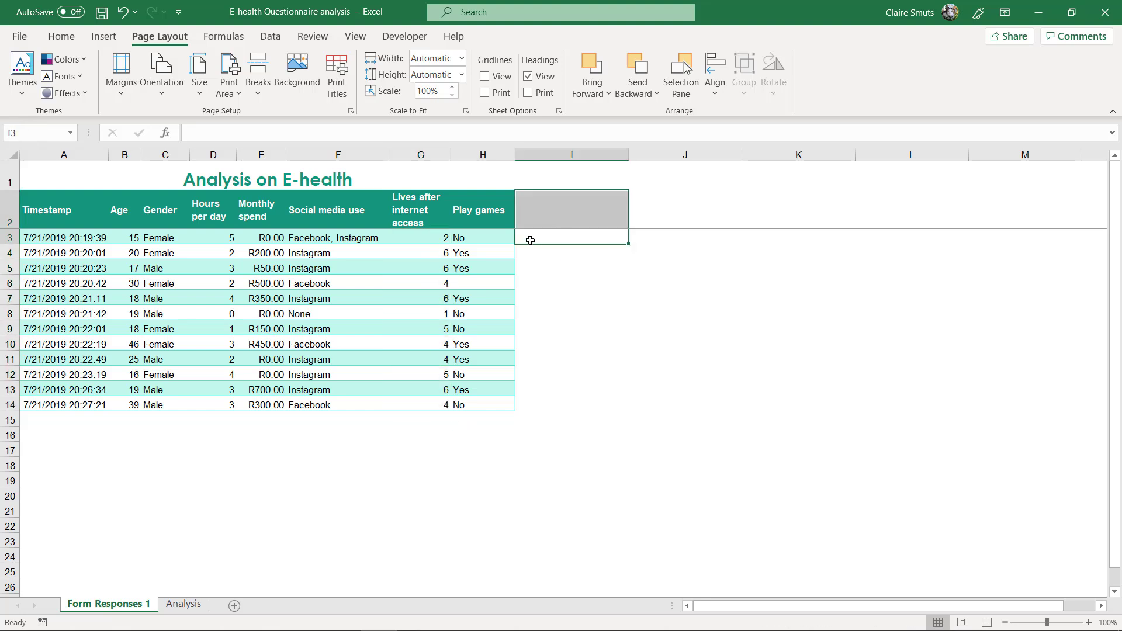
left_click(531, 240)
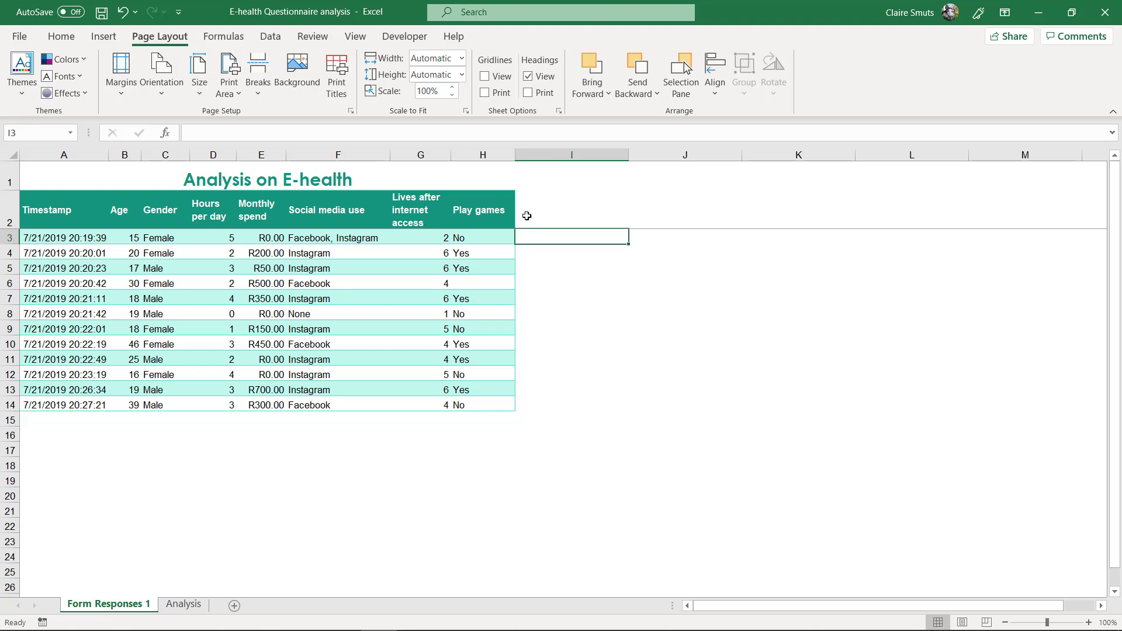
left_click_drag(613, 237, 616, 409)
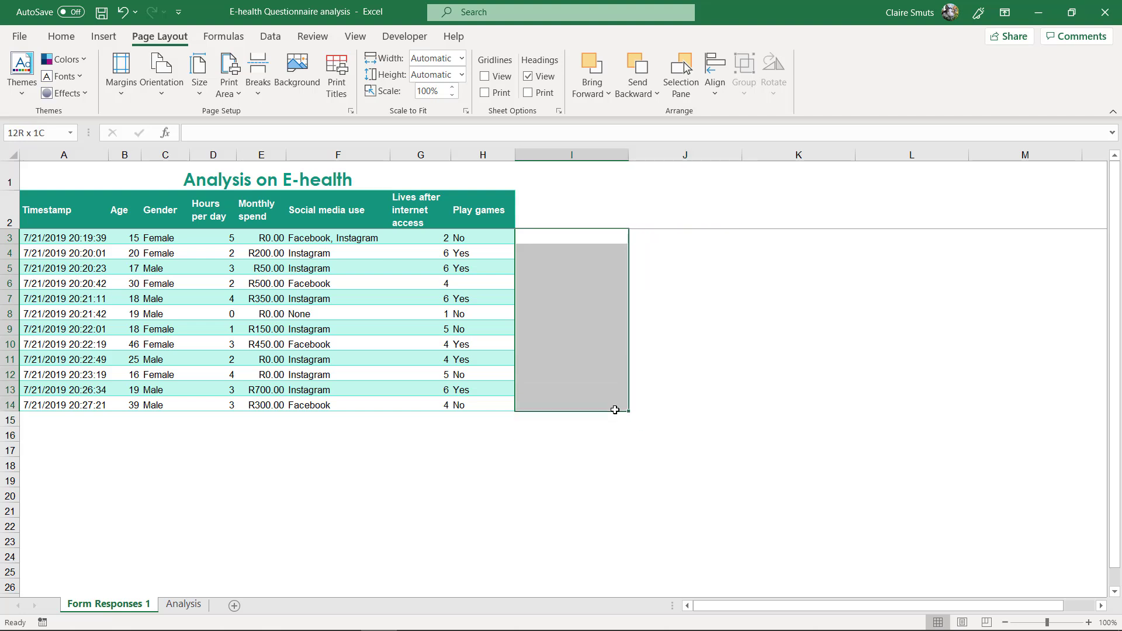
left_click_drag(421, 249, 395, 404)
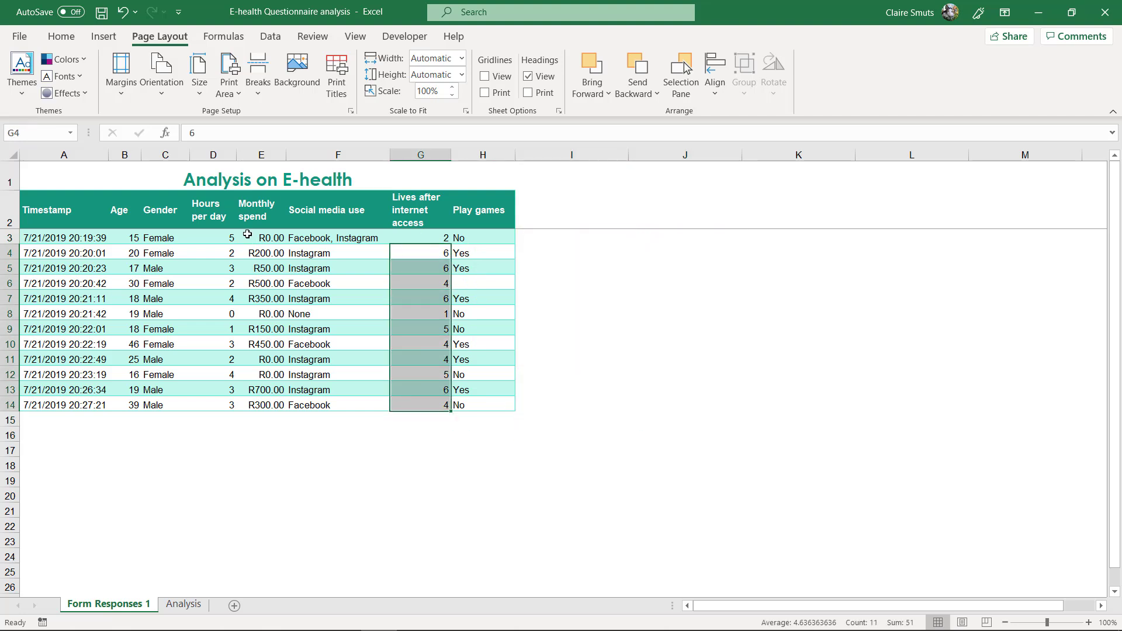
left_click_drag(248, 234, 246, 410)
mouse_move(421, 405)
left_mouse_down()
mouse_move(388, 393)
mouse_move(421, 405)
left_mouse_up()
left_click(559, 432)
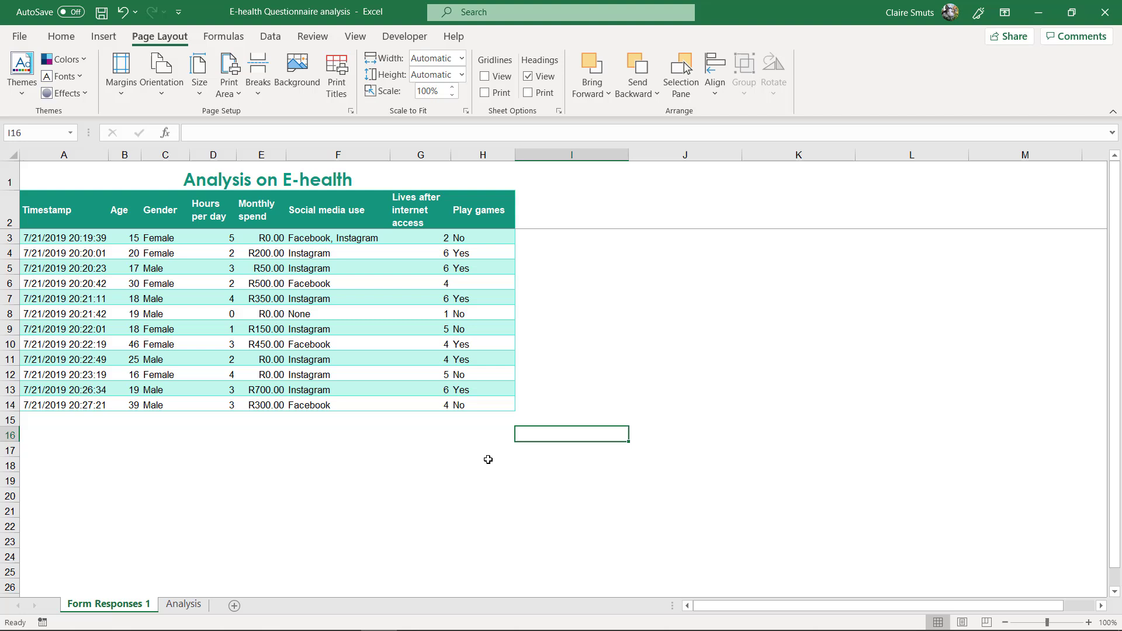
left_click(485, 463)
left_click(381, 464)
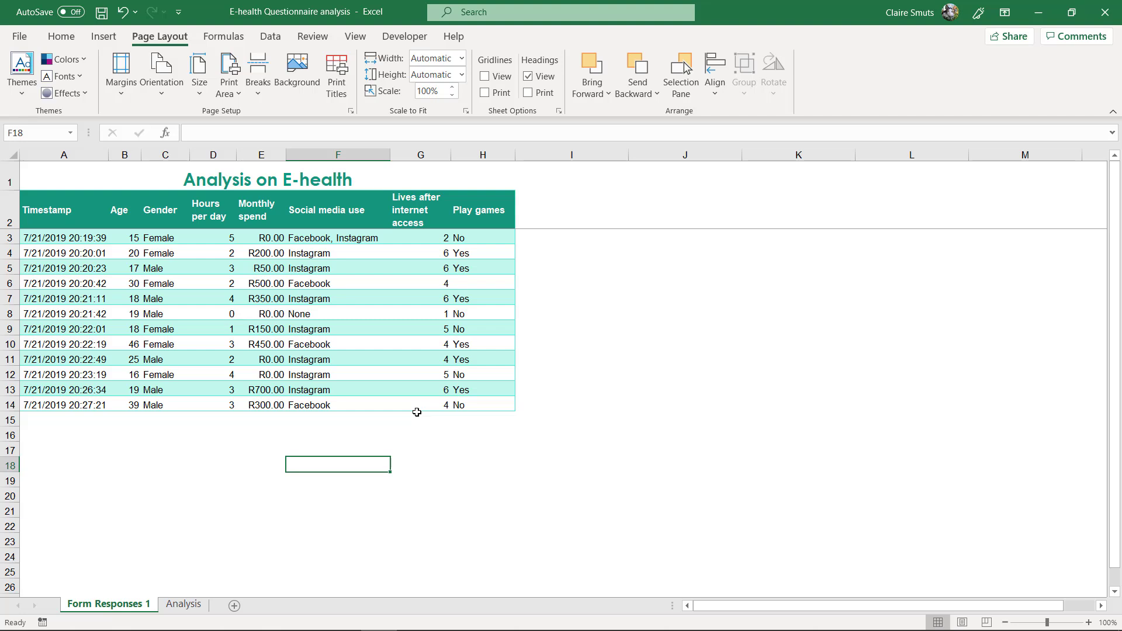
double_click(430, 448)
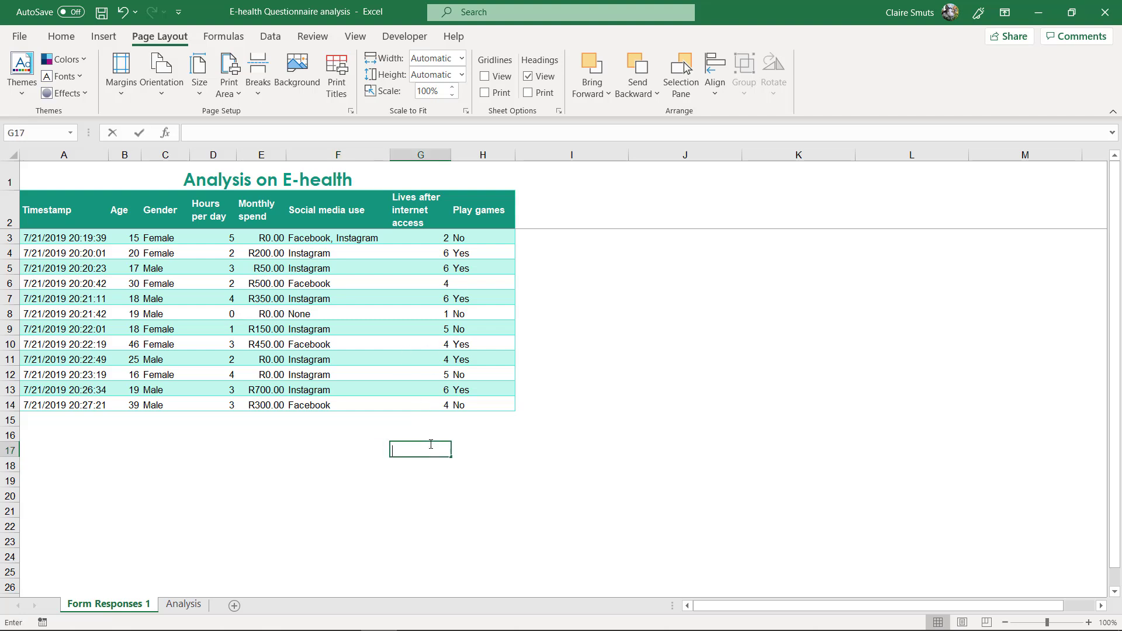
left_click(495, 430)
left_click(440, 444)
left_click(343, 619)
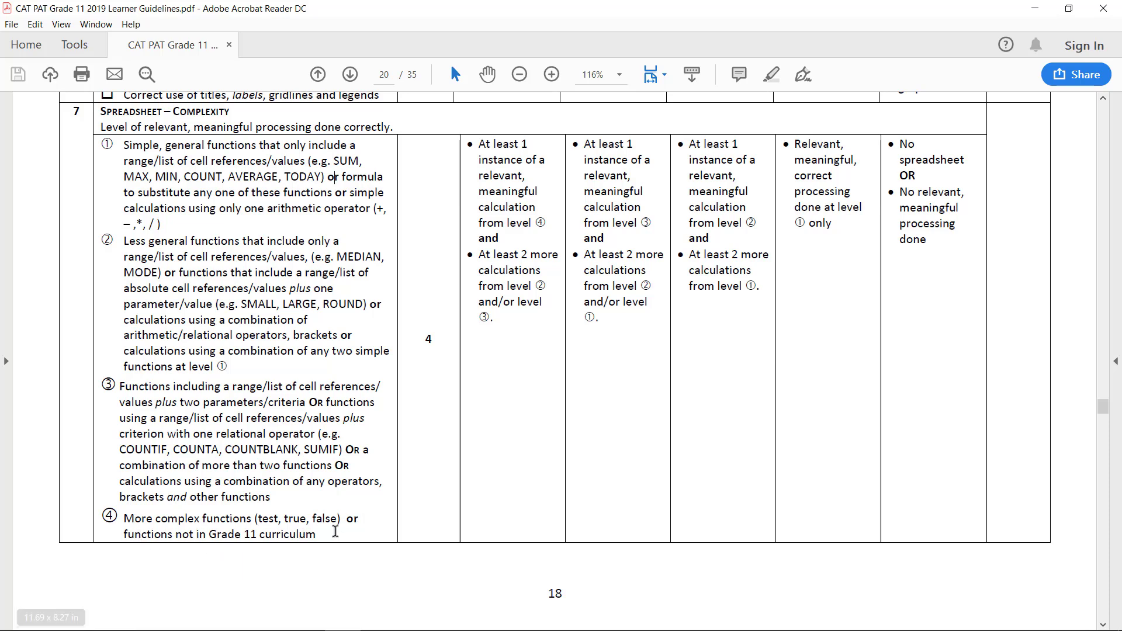
left_click(1036, 8)
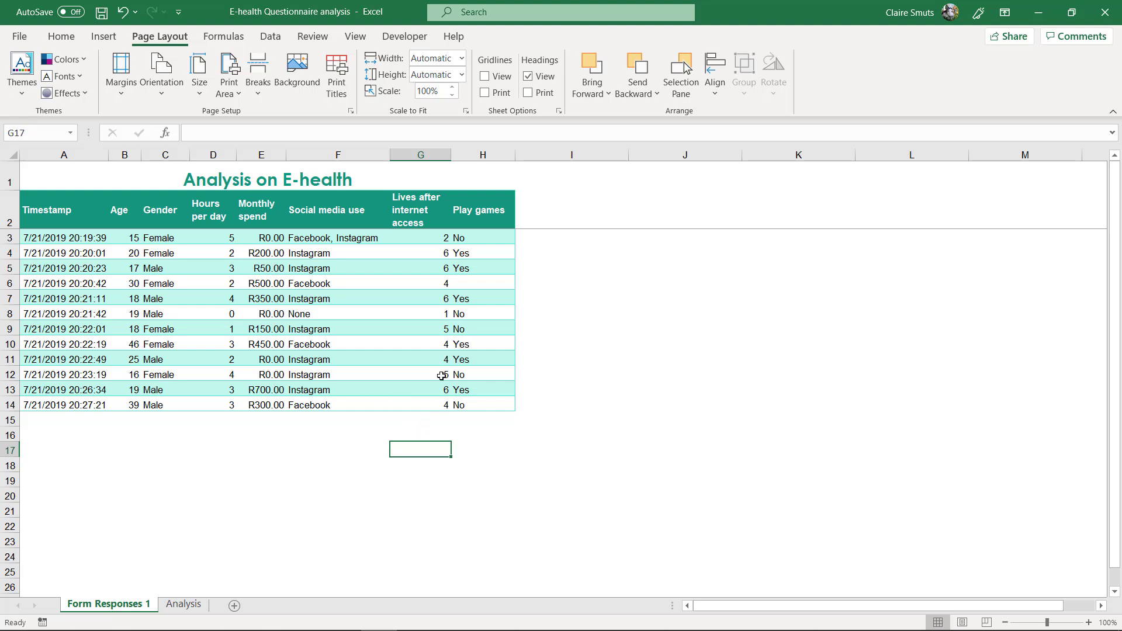
Step: Begin an =AVERAGEIF( formula in G17 from autocomplete, after discarding a first attempt
type("=average")
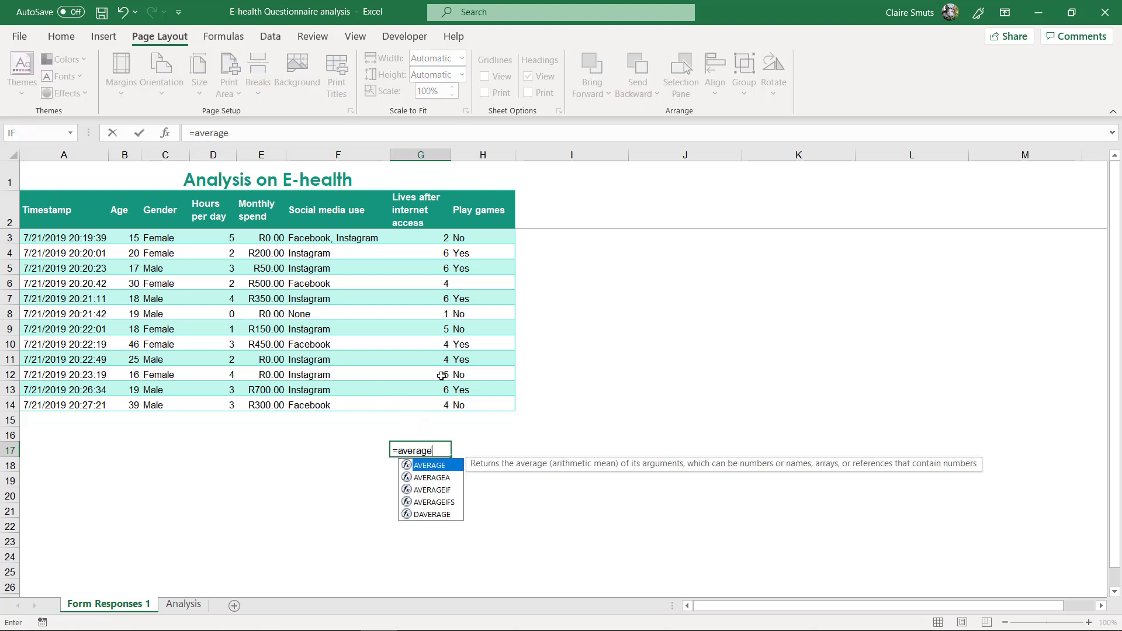
type("if")
key("Tab")
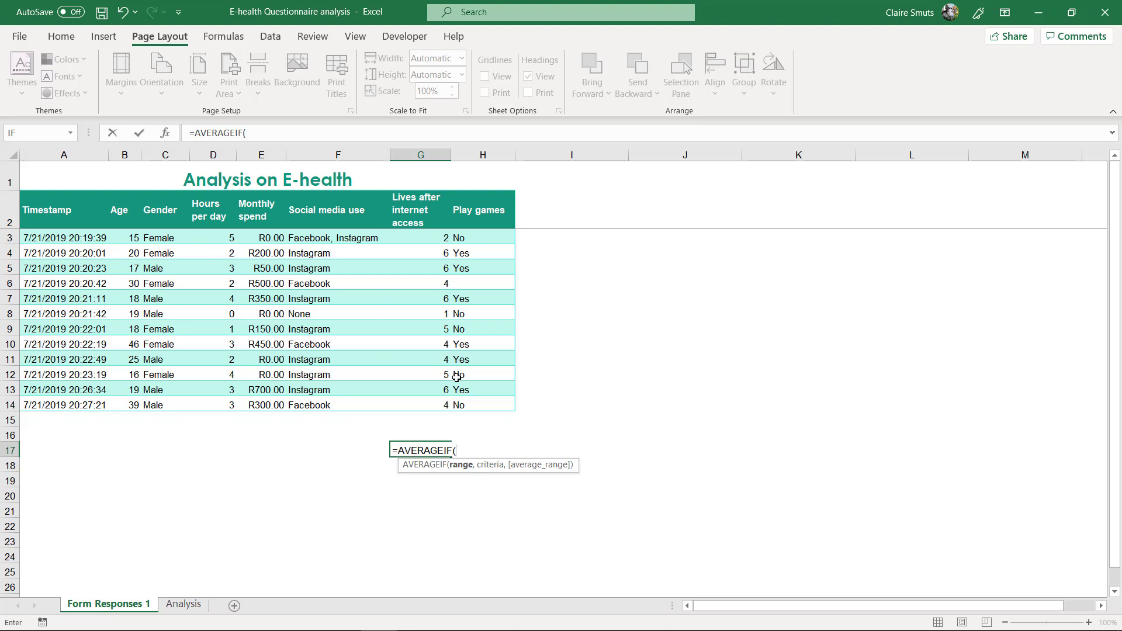
key("Escape")
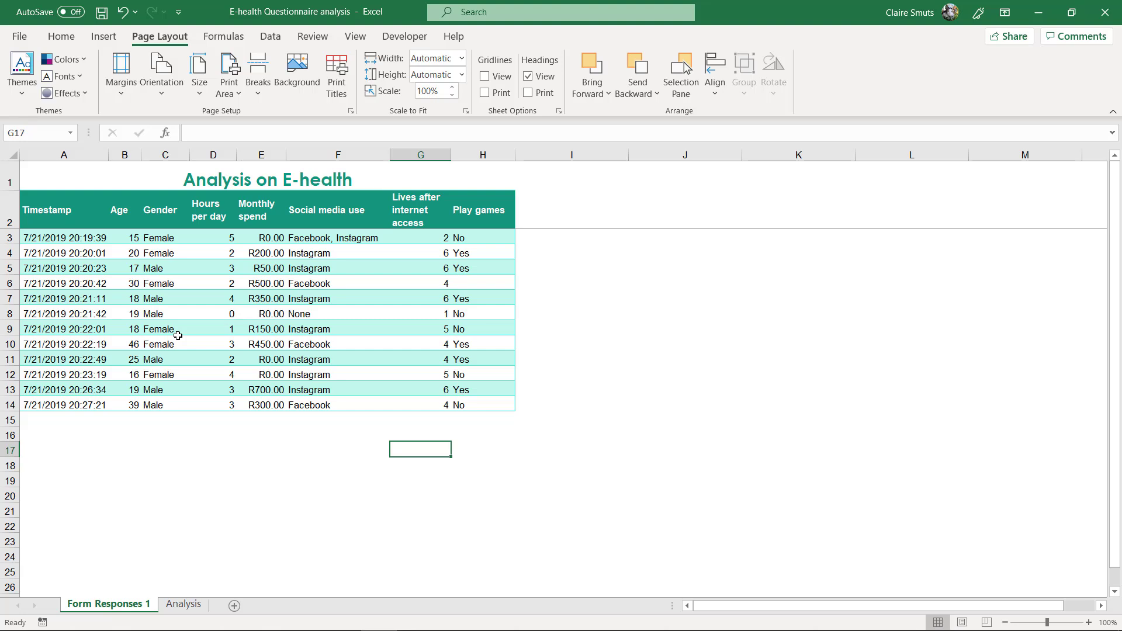
type("=averagei")
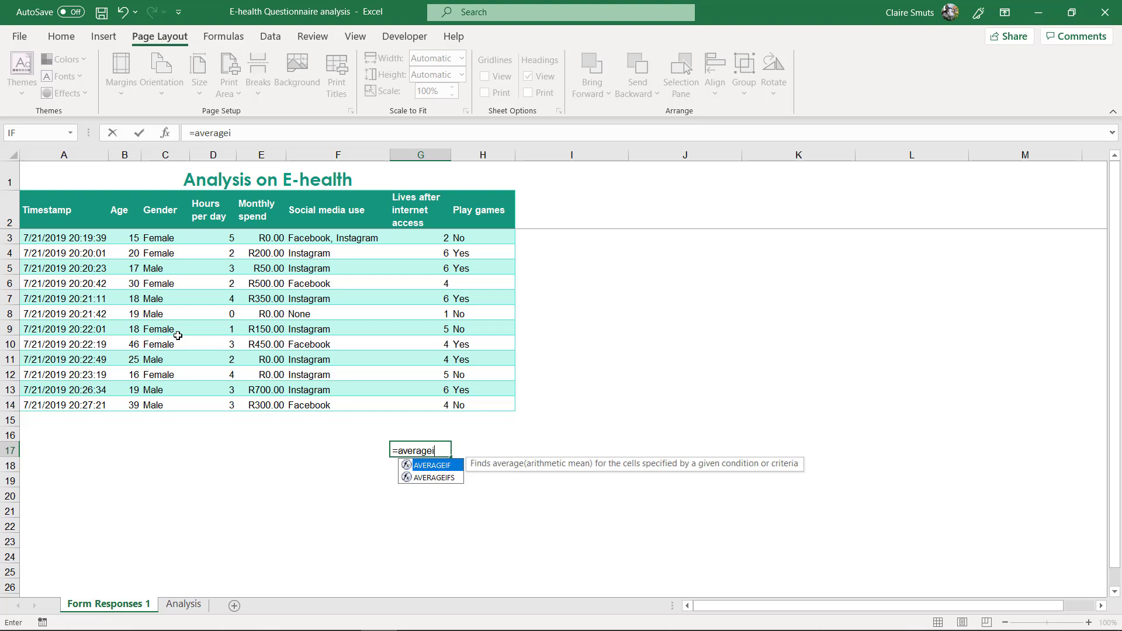
key("Tab")
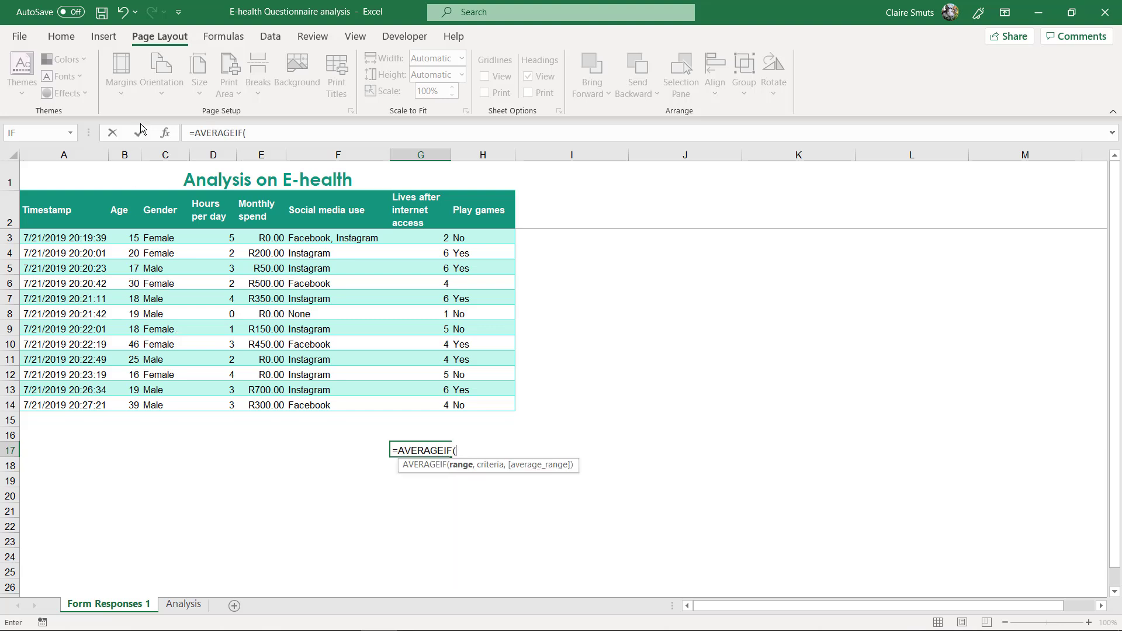
Step: Fill AVERAGEIF with Average_range E3:E14, criteria "Female" and range C3:C14, giving 216.666667
left_click(169, 134)
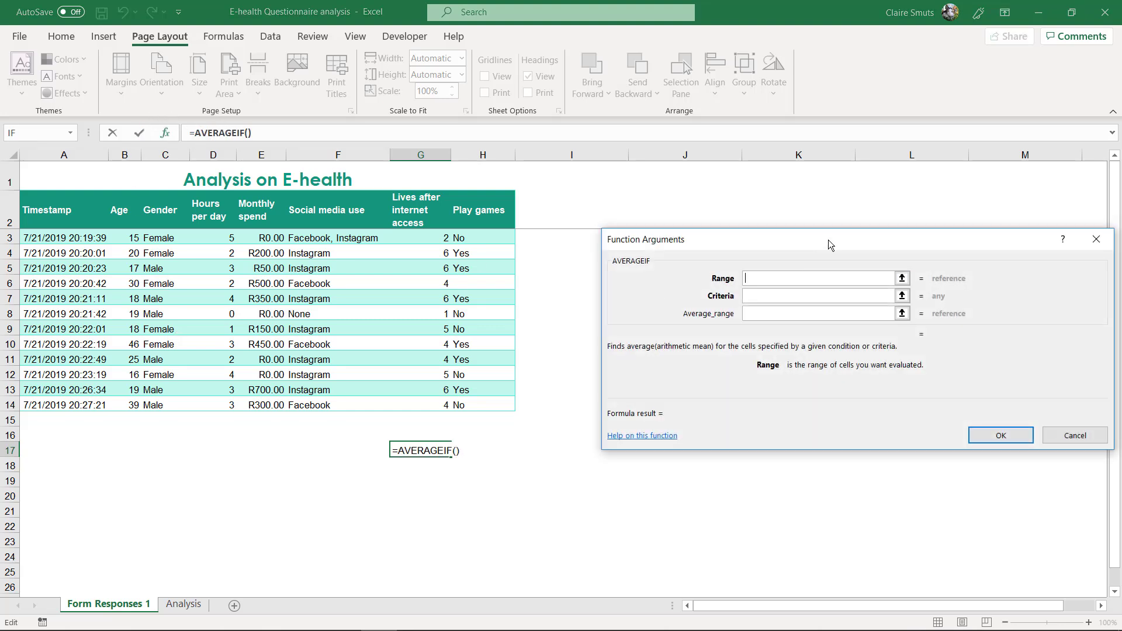
left_click_drag(829, 239, 714, 272)
key("Tab")
key("Tab")
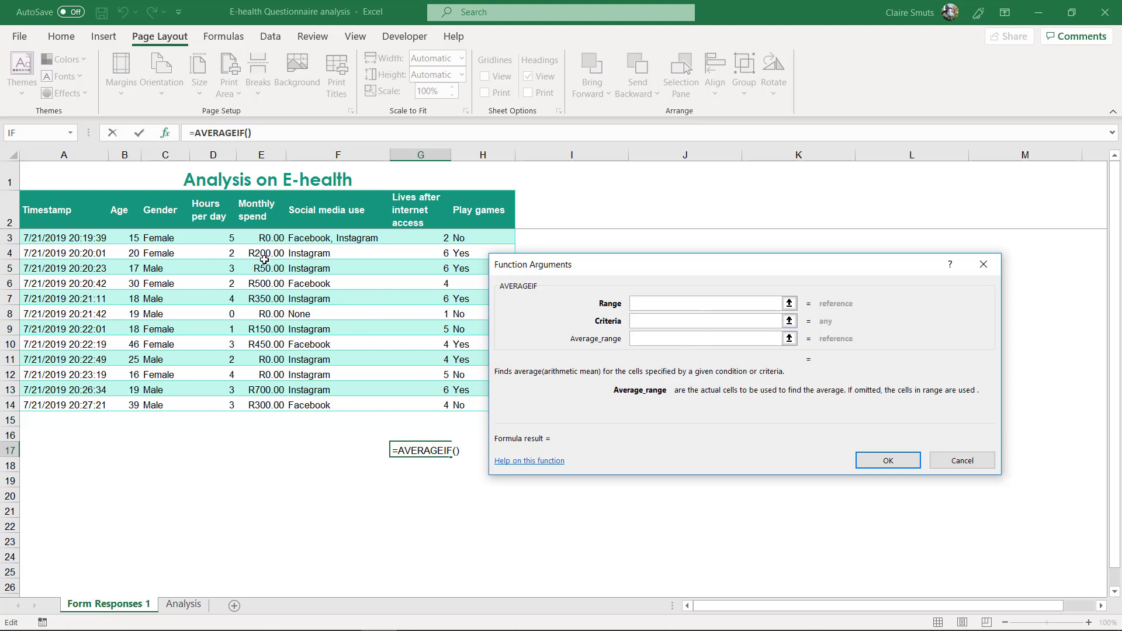
left_click_drag(266, 237, 267, 411)
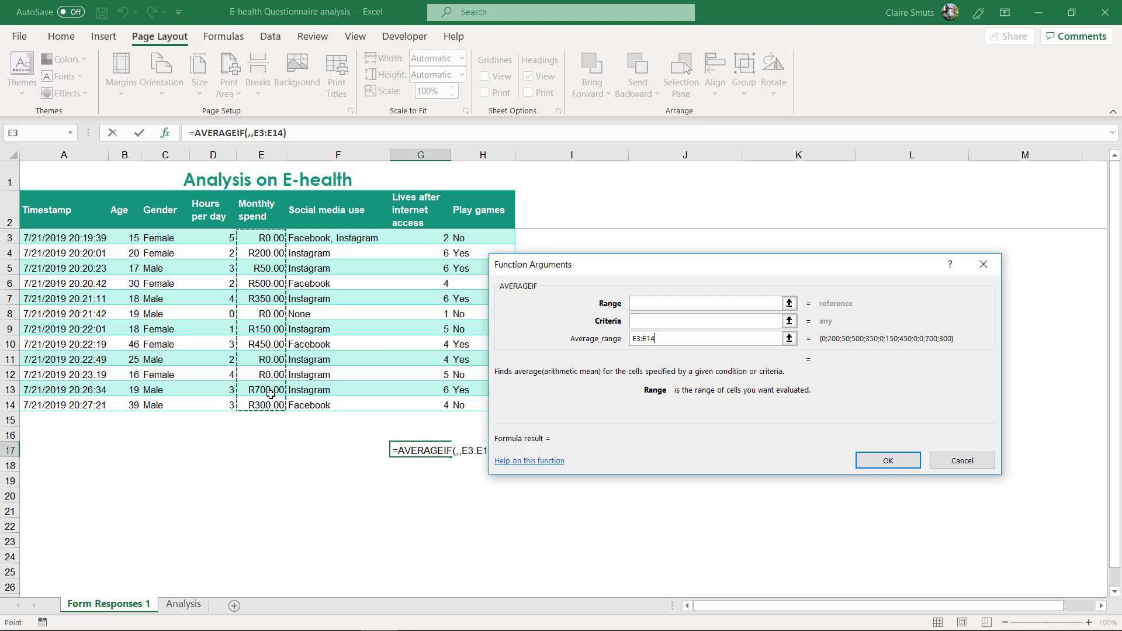
left_click(694, 320)
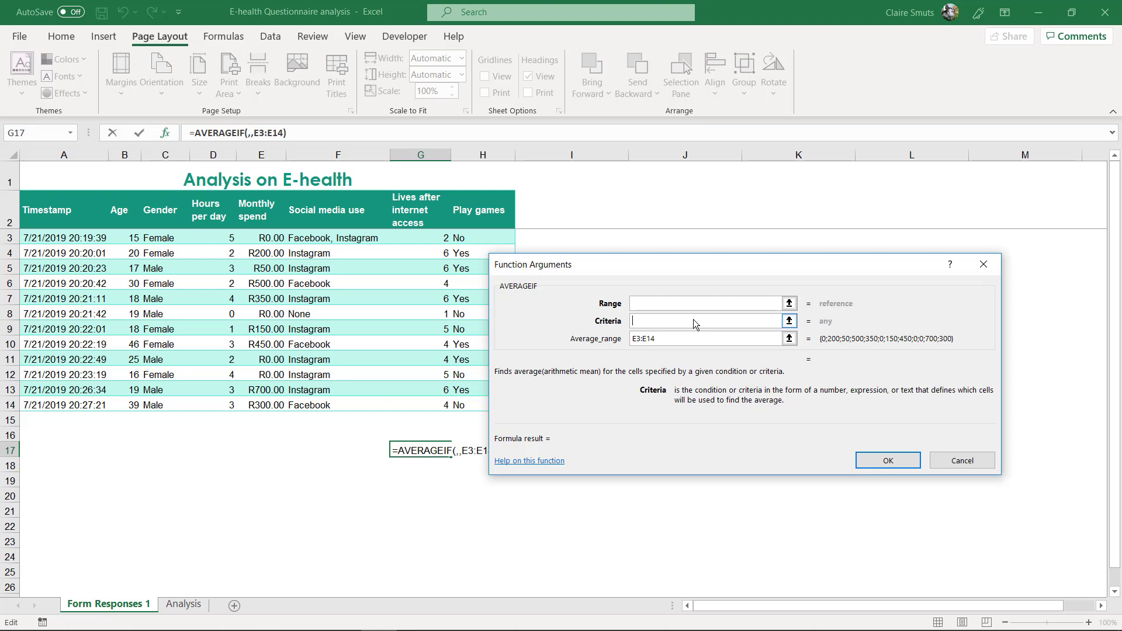
type("Female")
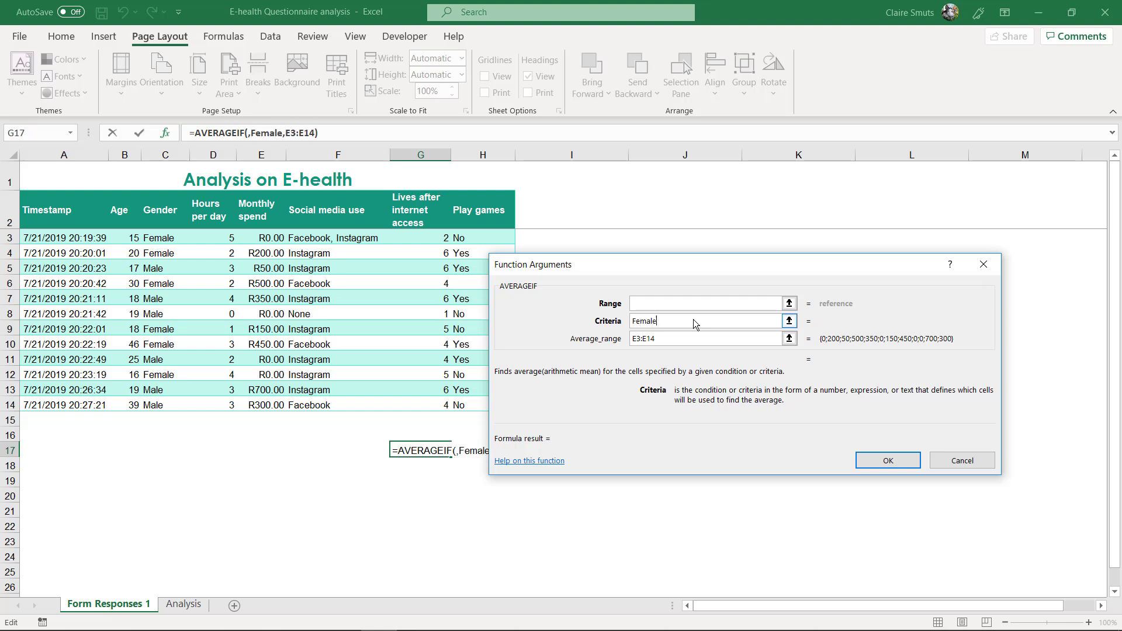
key("Tab")
left_click(699, 306)
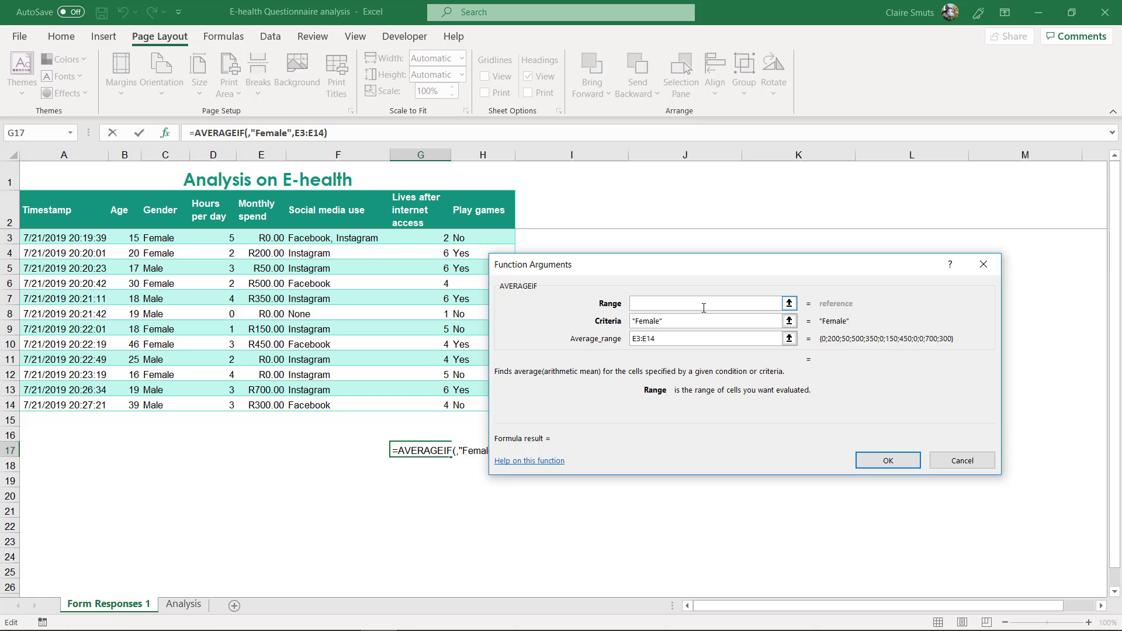
left_click_drag(161, 238, 152, 408)
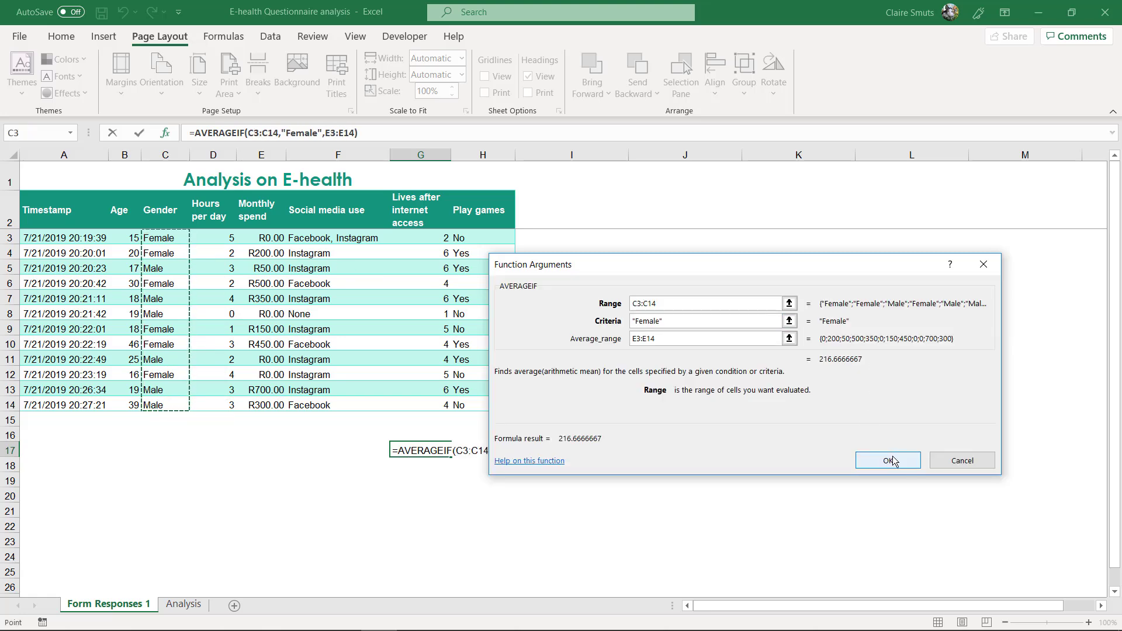
left_click(892, 460)
Step: Enter 'Female spend' in F17 and a male spend label in F18
left_click(352, 455)
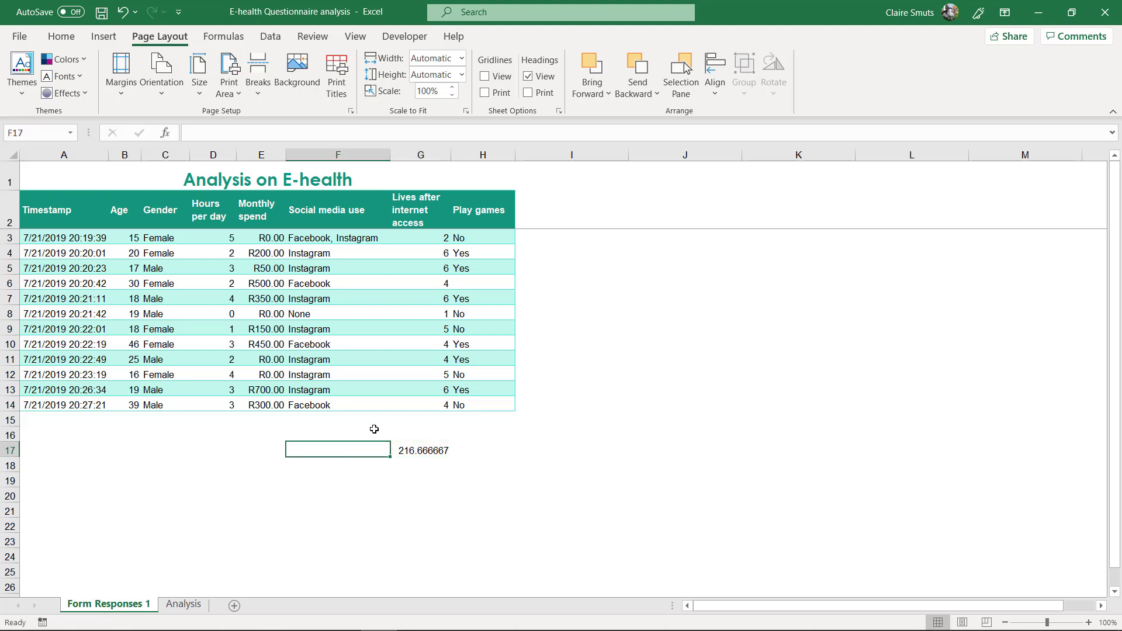
type("Fema")
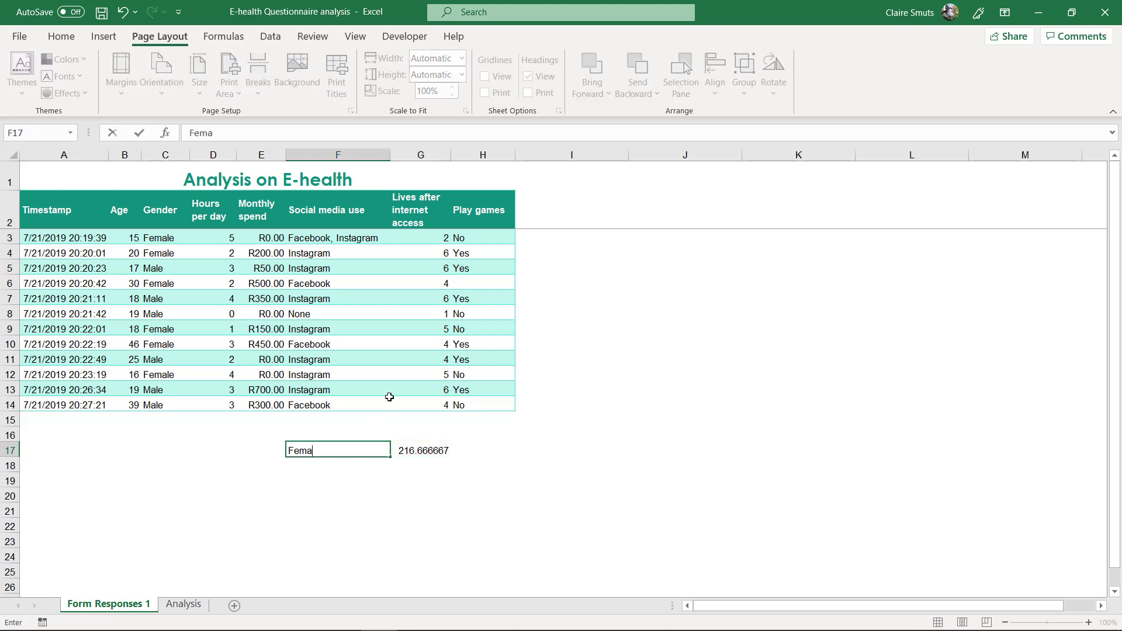
type("k")
key("BackSpace")
type("le spend")
key("Return")
type("Male s")
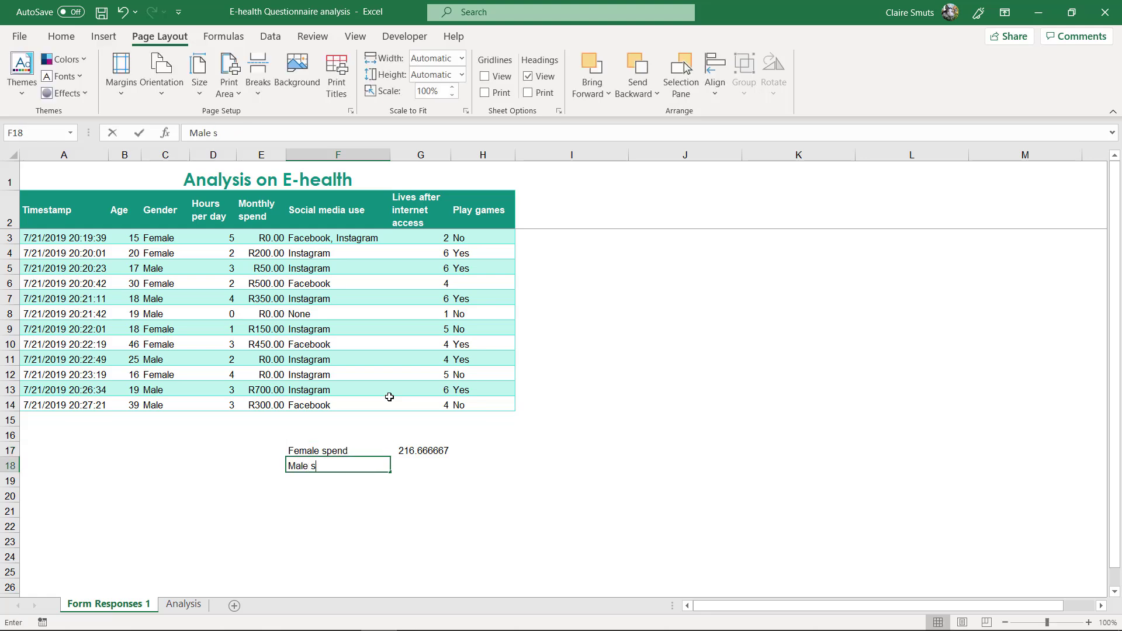
type("pend")
key("BackSpace")
key("Return")
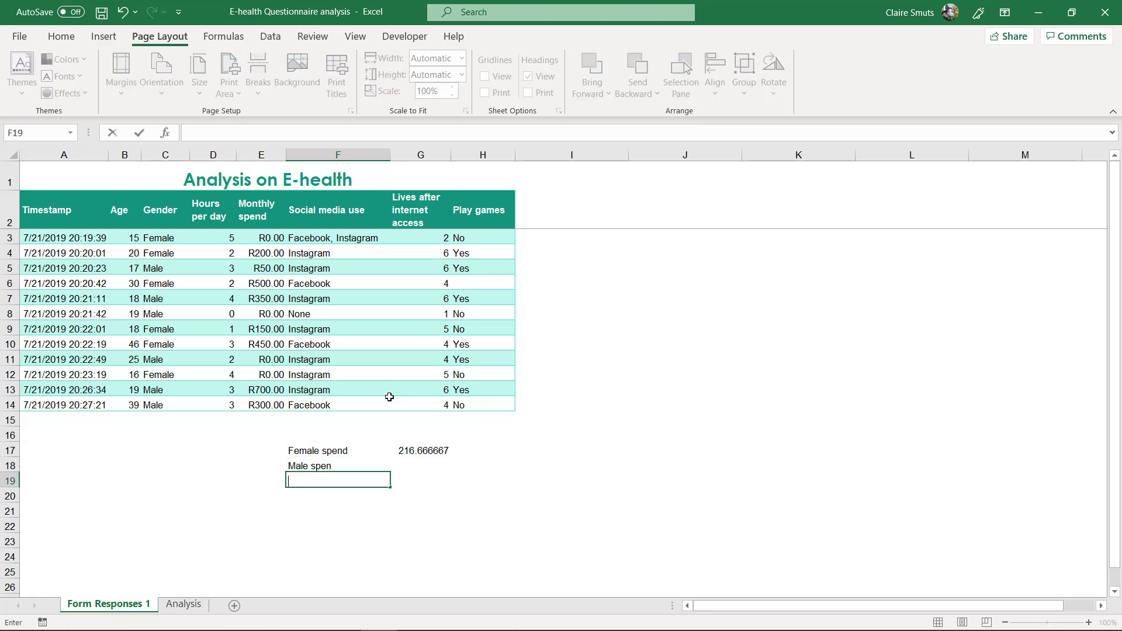
Step: Shorten the labels to Female and Male, and add a 'Monthly spend' heading in G16
key("Up")
key("Up")
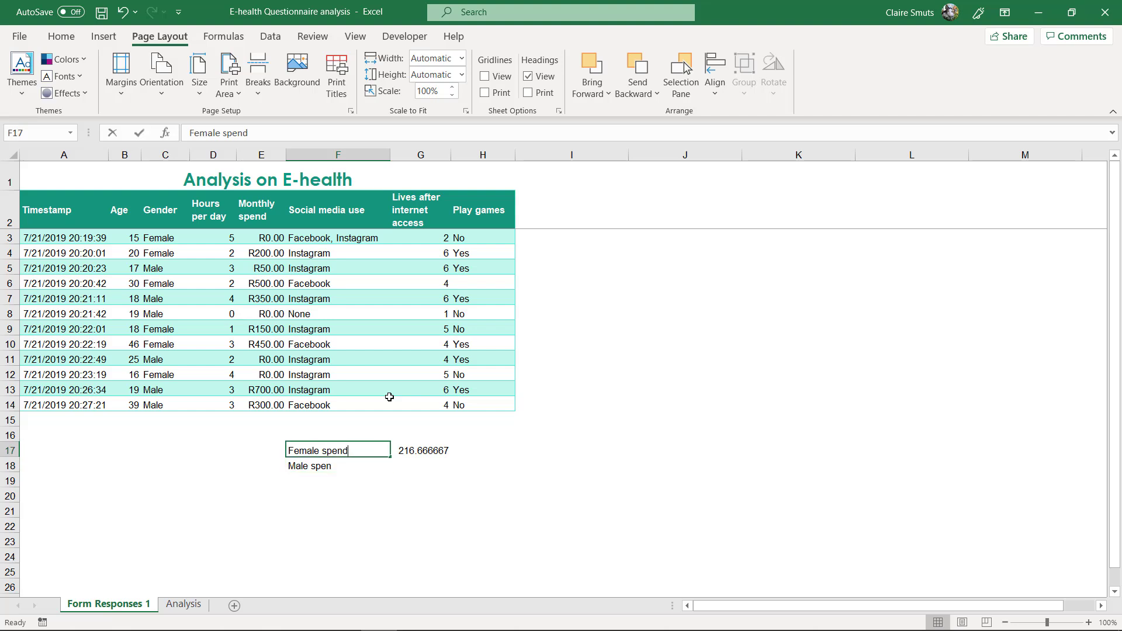
type("Female")
key("Return")
type("Mal")
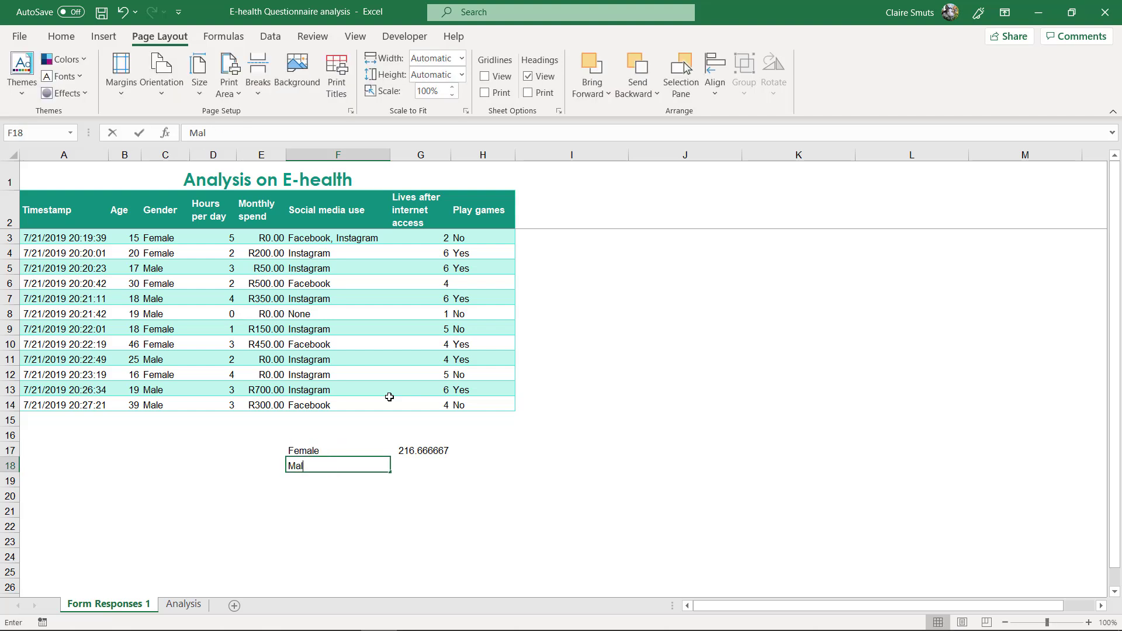
type("e")
key("Up")
key("Up")
key("Right")
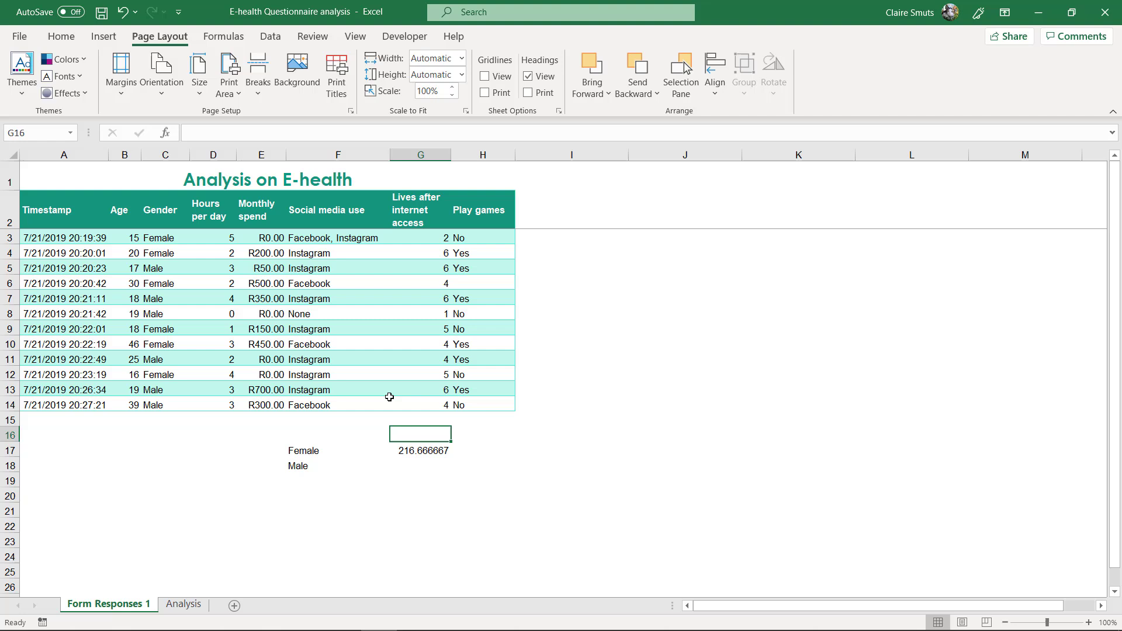
type("Monthly spend")
key("Return")
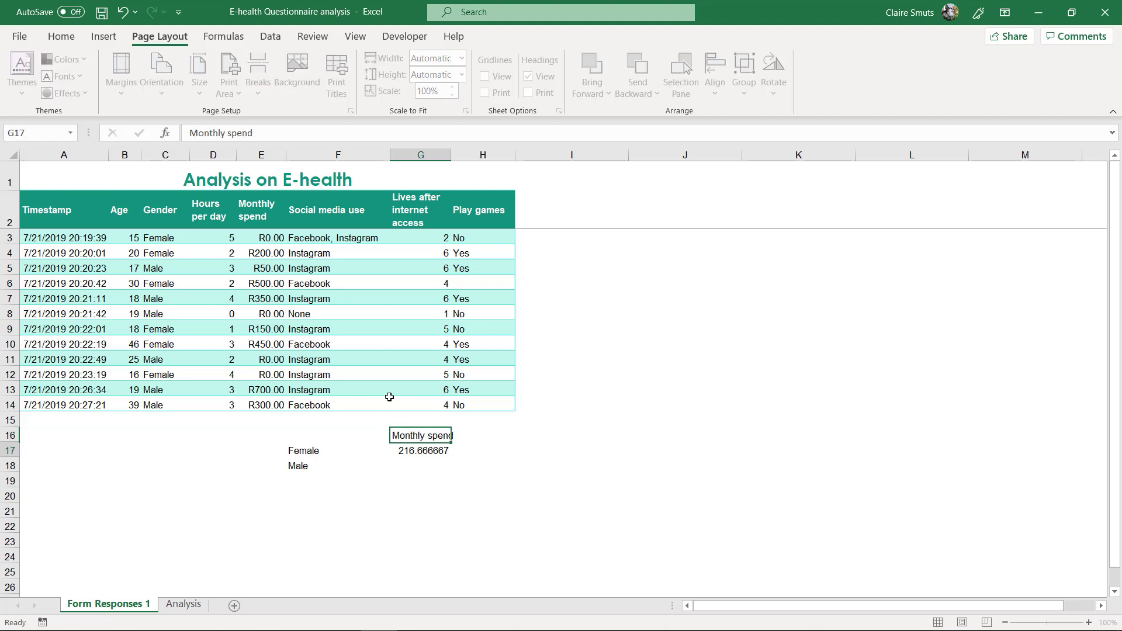
left_click(413, 470)
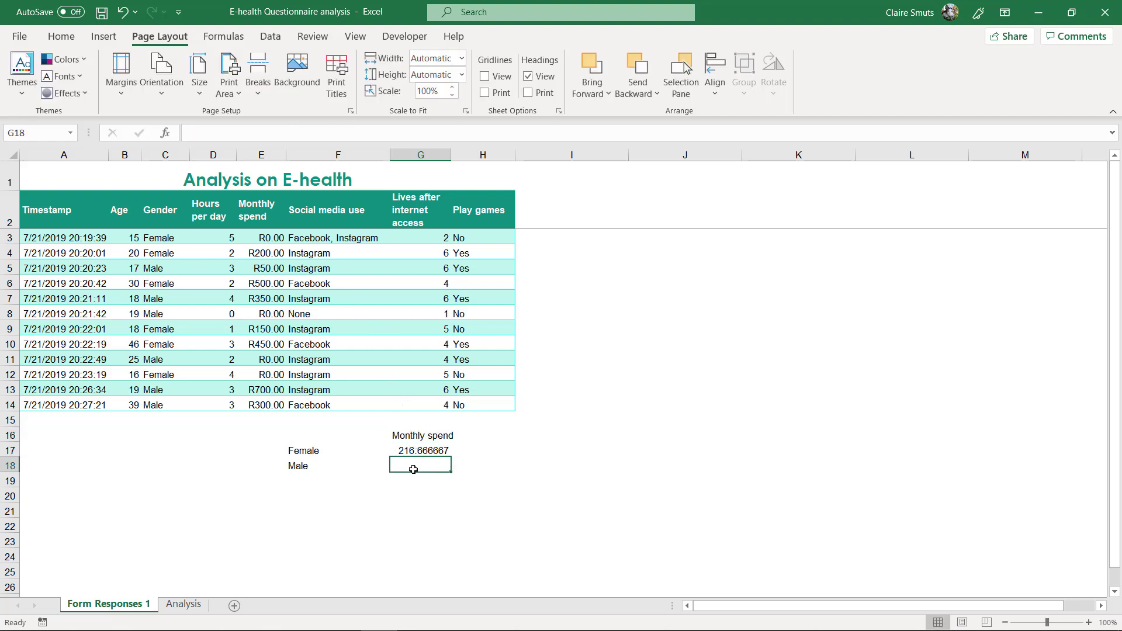
type("=")
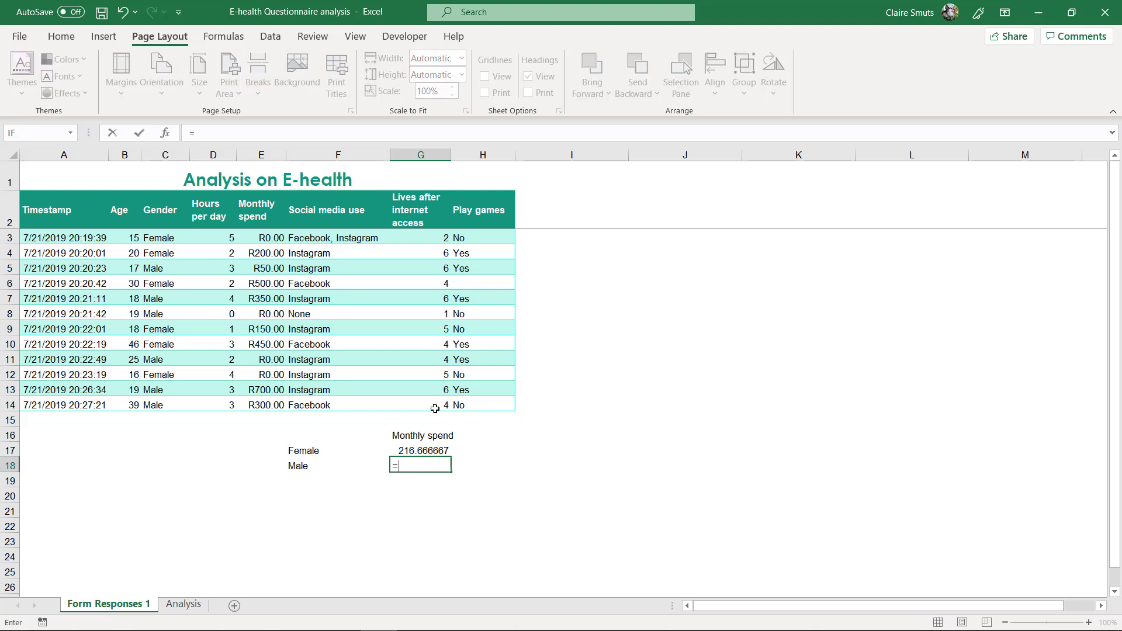
type("male")
key("BackSpace")
key("BackSpace")
key("BackSpace")
key("BackSpace")
type("averageif")
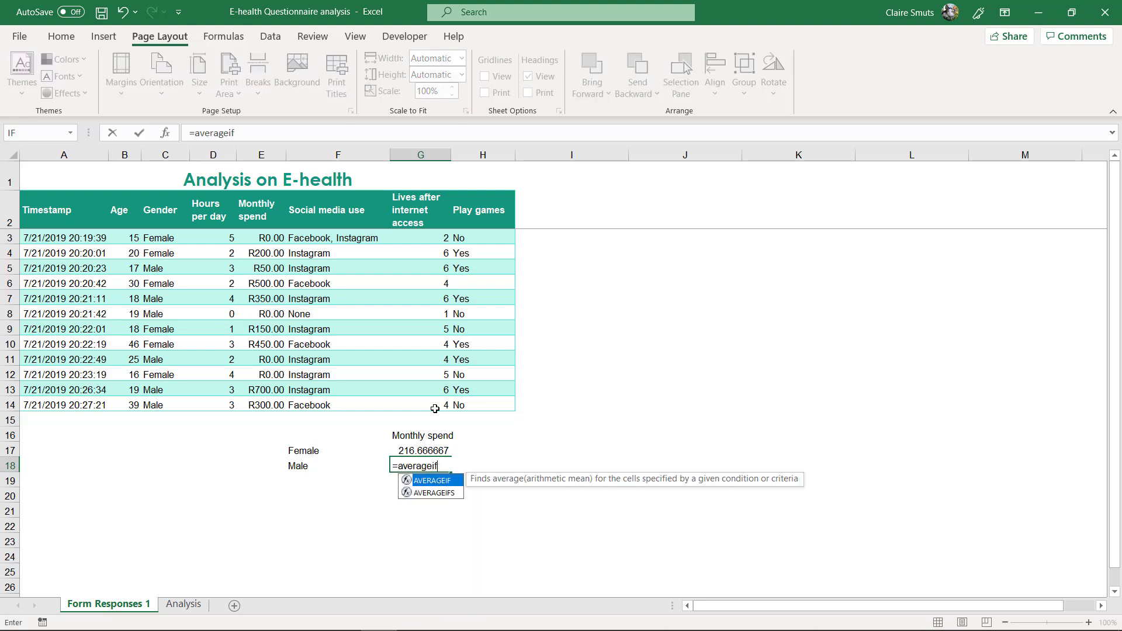
key("Tab")
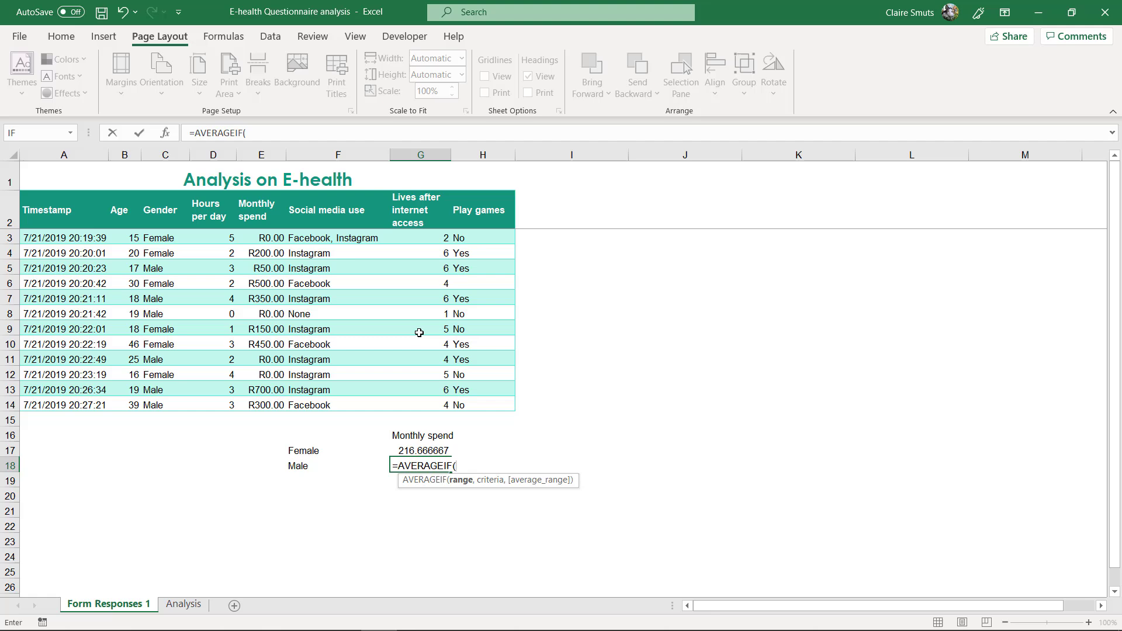
key("Escape")
Step: Reopen G17's AVERAGEIF arguments and replace the typed "Female" criterion with cell F17
key("Up")
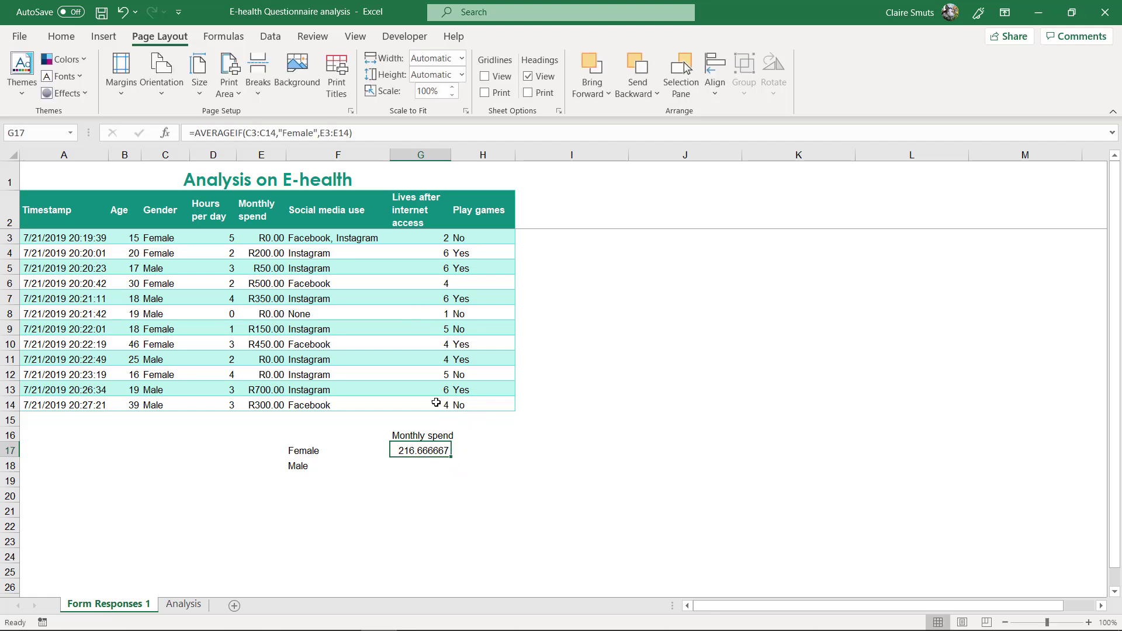
left_click(323, 132)
left_click(164, 133)
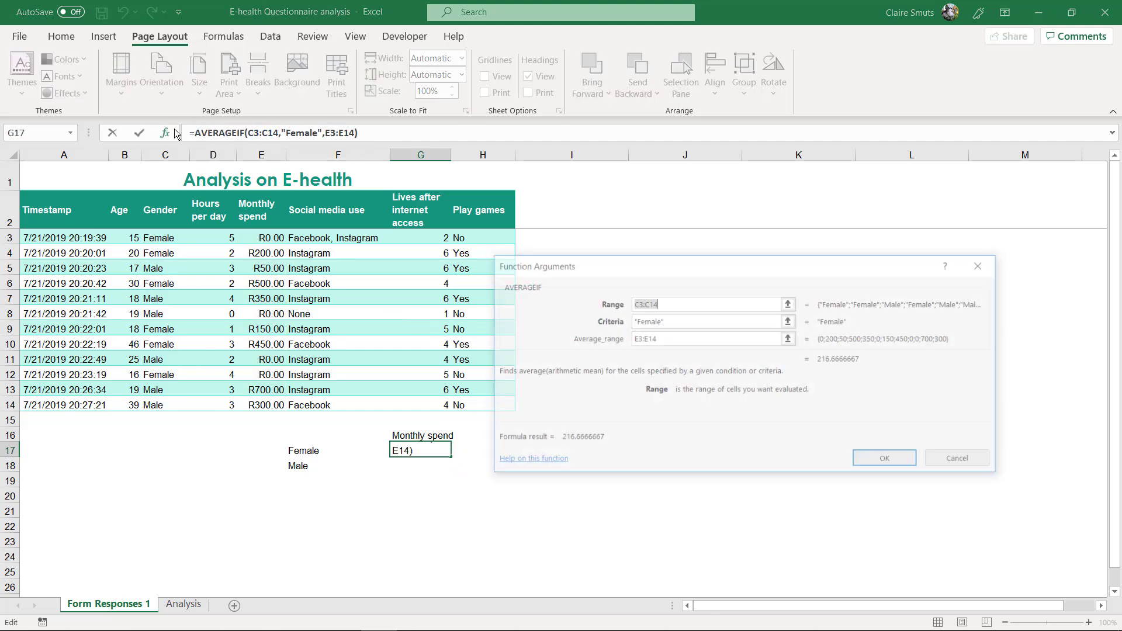
left_click_drag(695, 264, 668, 331)
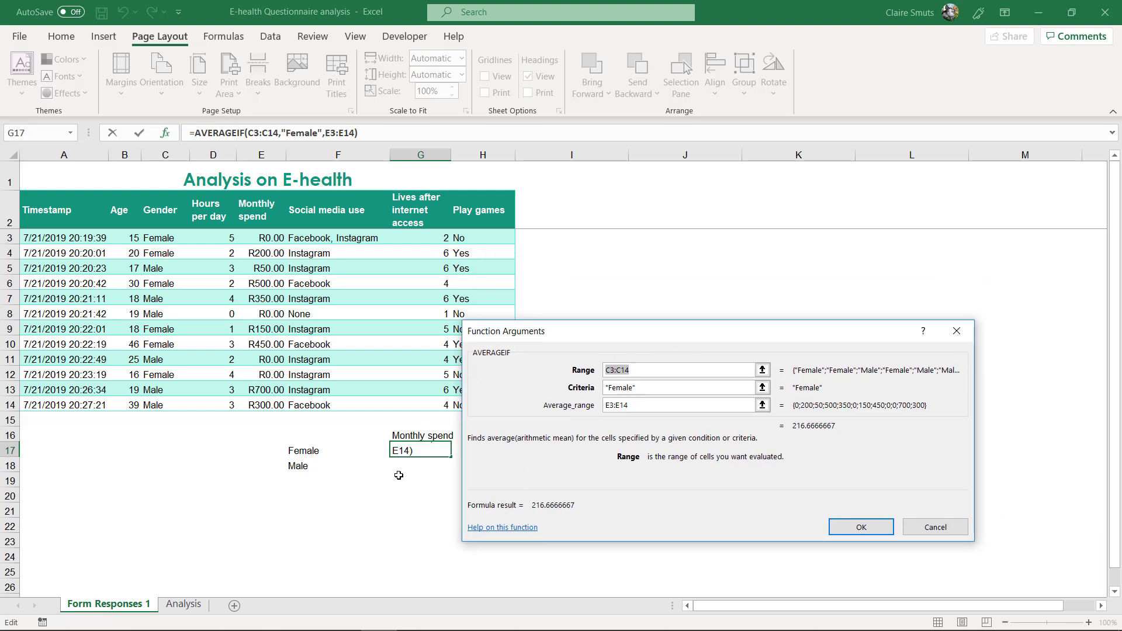
left_click(648, 388)
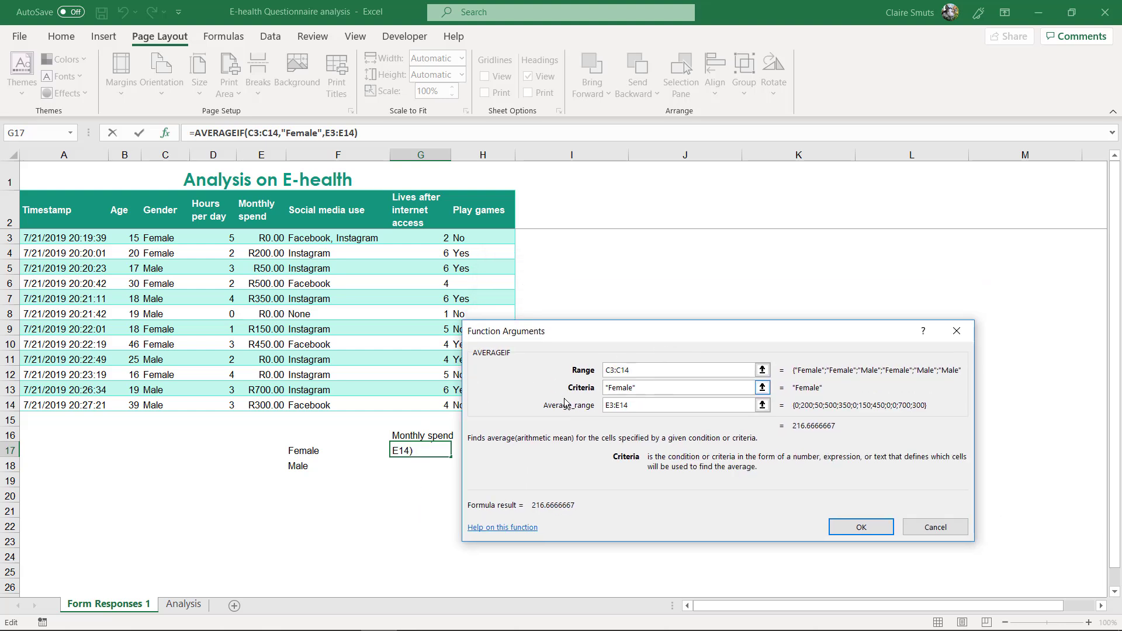
left_click_drag(661, 387, 605, 387)
key("BackSpace")
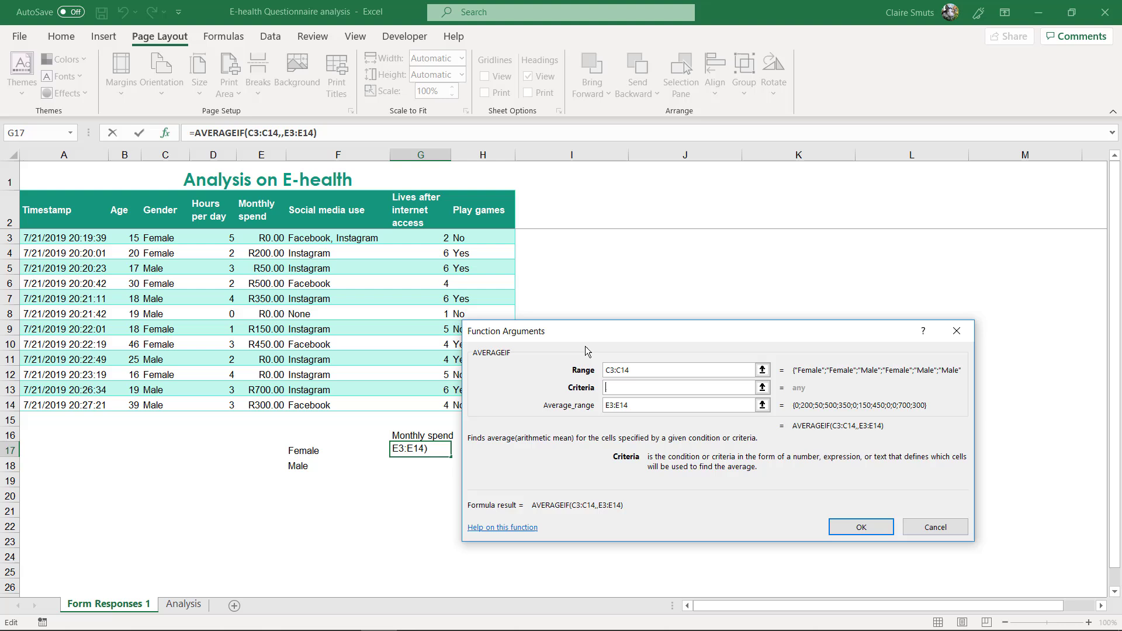
left_click(310, 450)
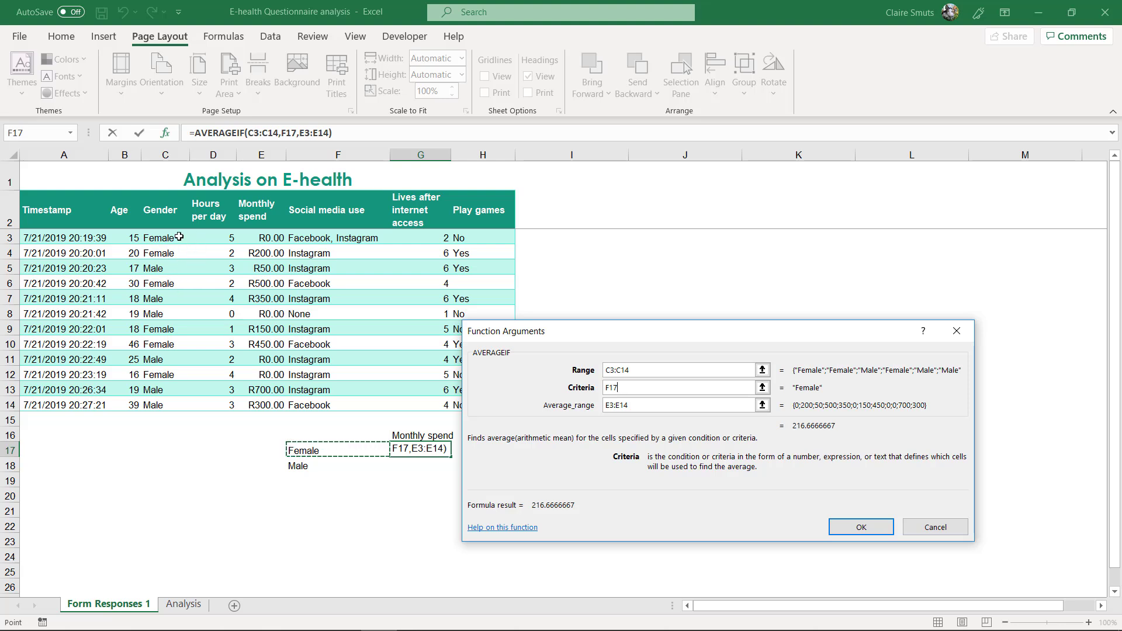
Step: Make the ranges absolute ($C$3:$C$14 and $E$3:$E$14) and confirm the formula
key("shift+Tab")
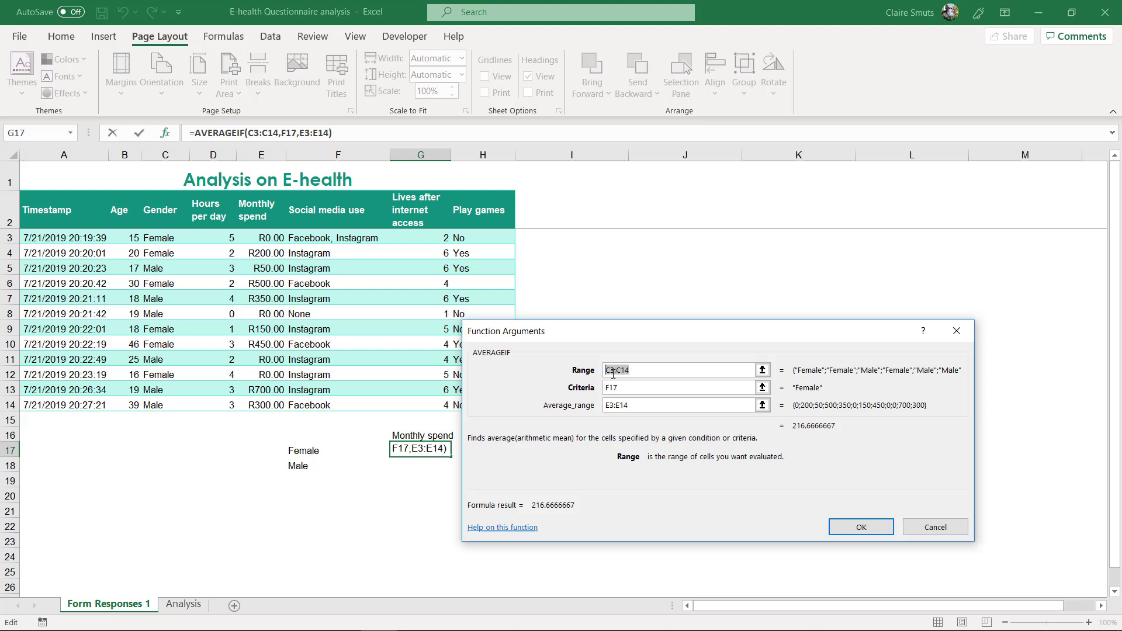
key("F4")
key("Tab")
key("Tab")
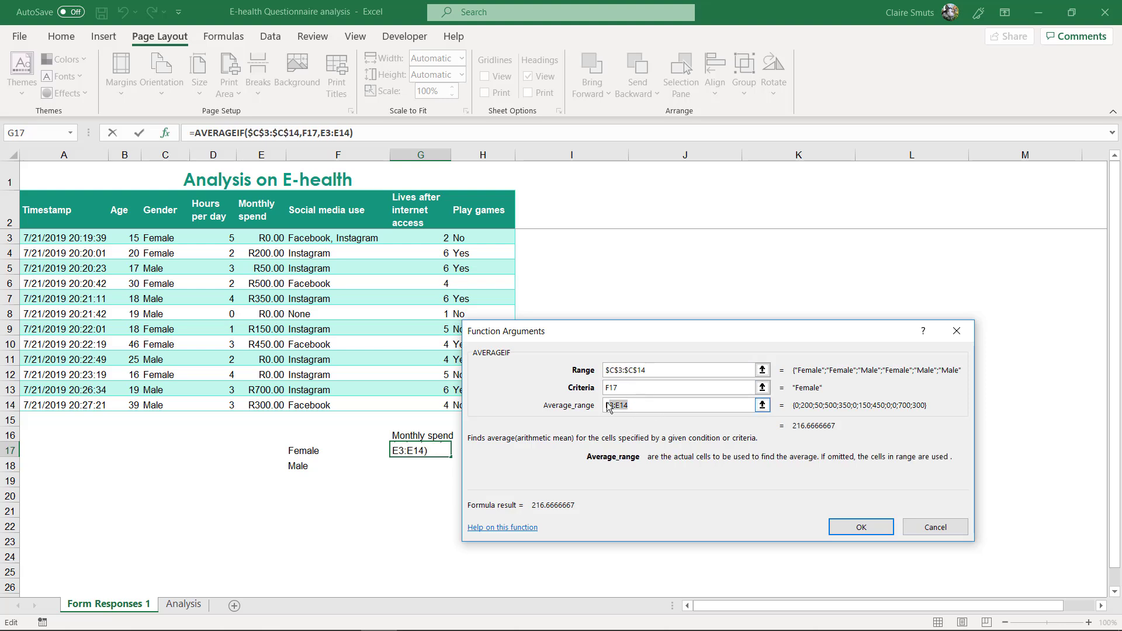
key("F4")
left_click(652, 368)
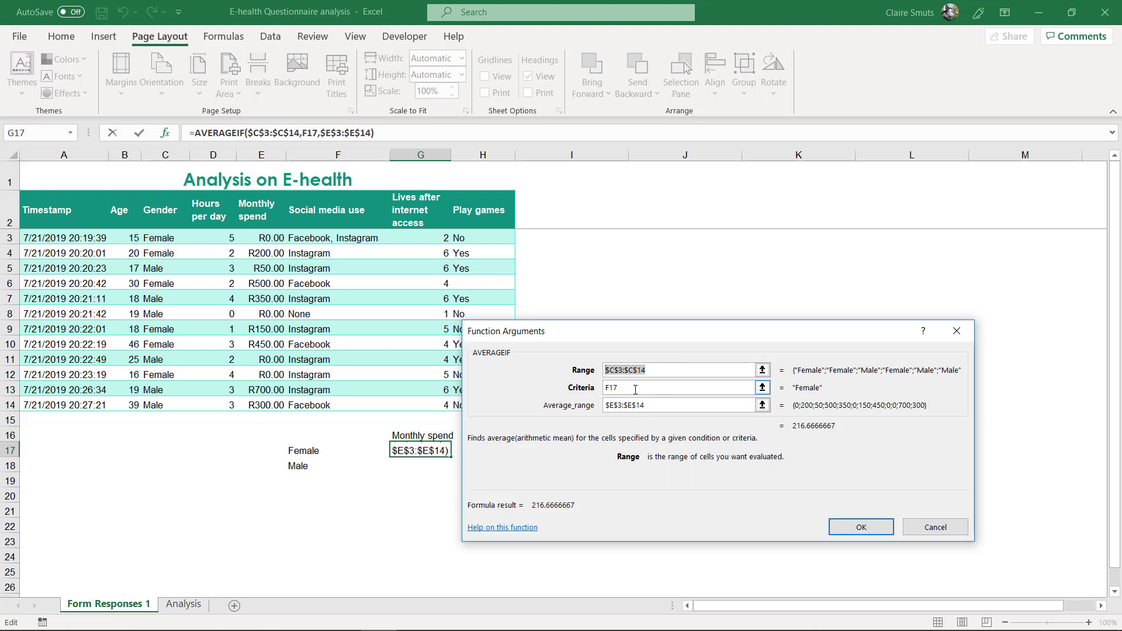
key("Tab")
key("Tab")
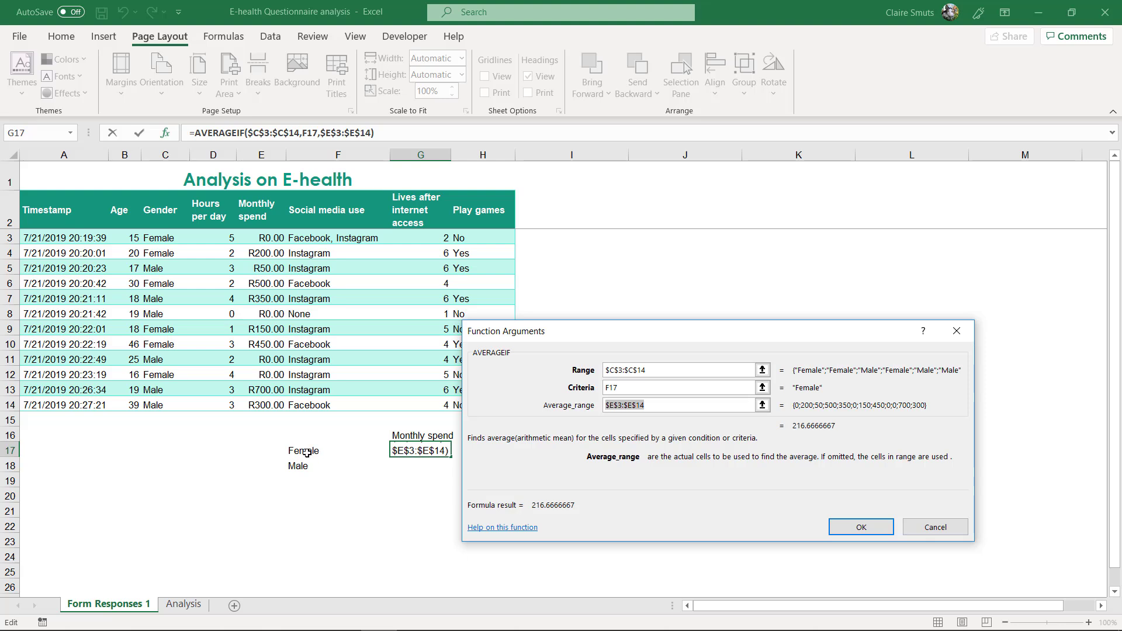
left_click(620, 389)
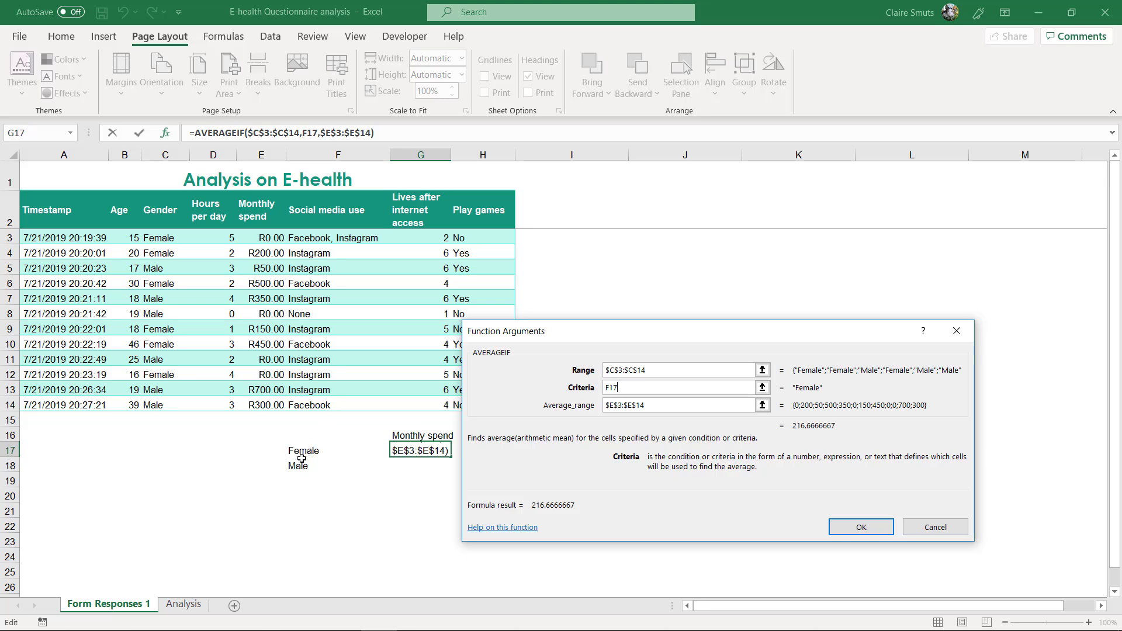
left_click(849, 519)
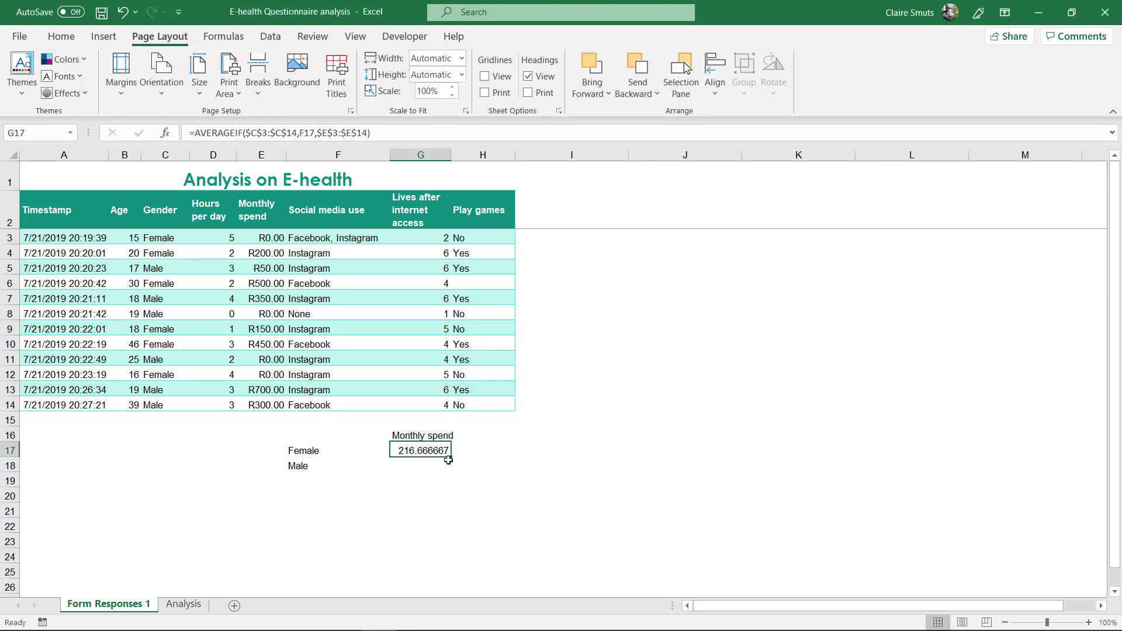
Step: Fill G17's formula down to G18, giving the male average 233.333333
left_click_drag(452, 456, 452, 471)
double_click(421, 466)
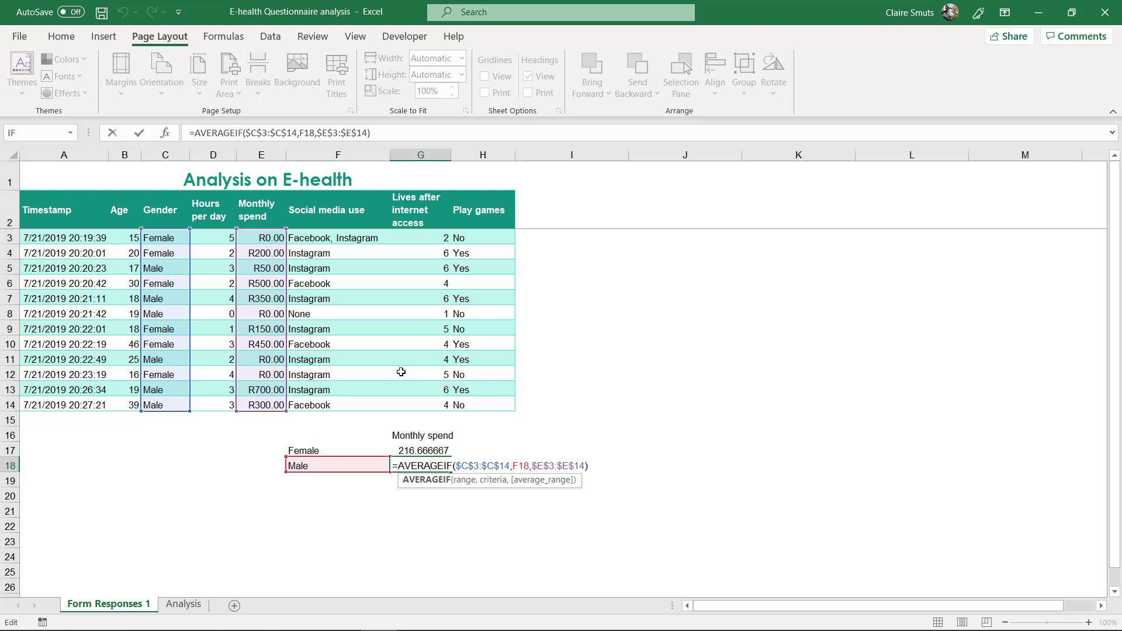
key("Return")
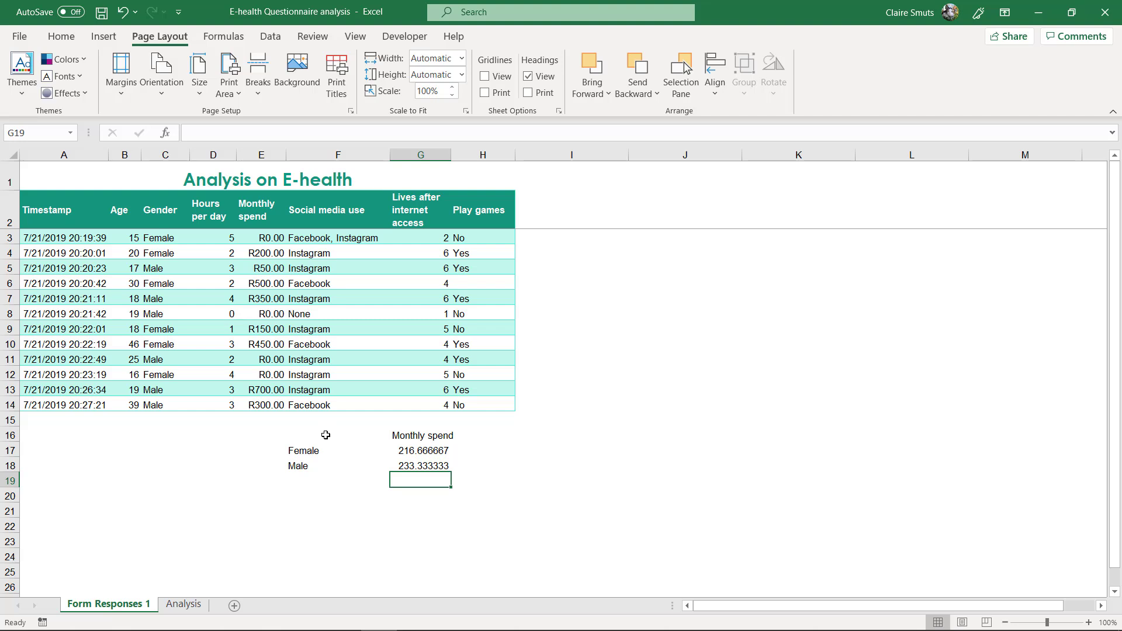
left_click_drag(326, 435, 424, 465)
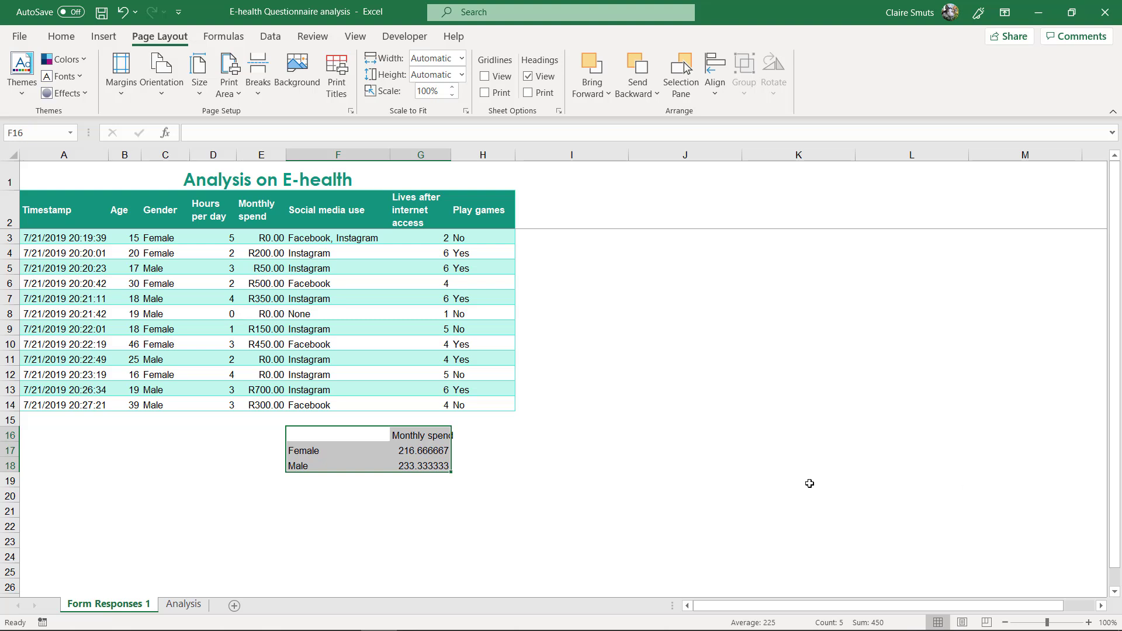
Step: Select the F16:G18 Monthly spend by gender table on Form Responses 1 and copy it
left_click(476, 496)
left_click(477, 511)
left_click_drag(345, 435, 408, 472)
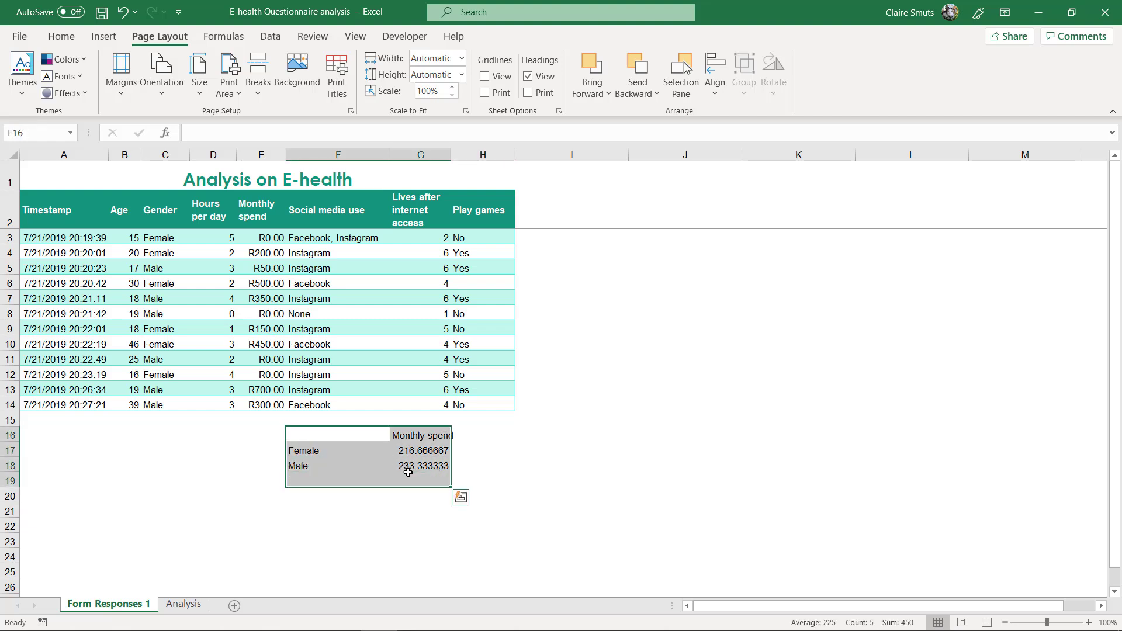
left_click(598, 263)
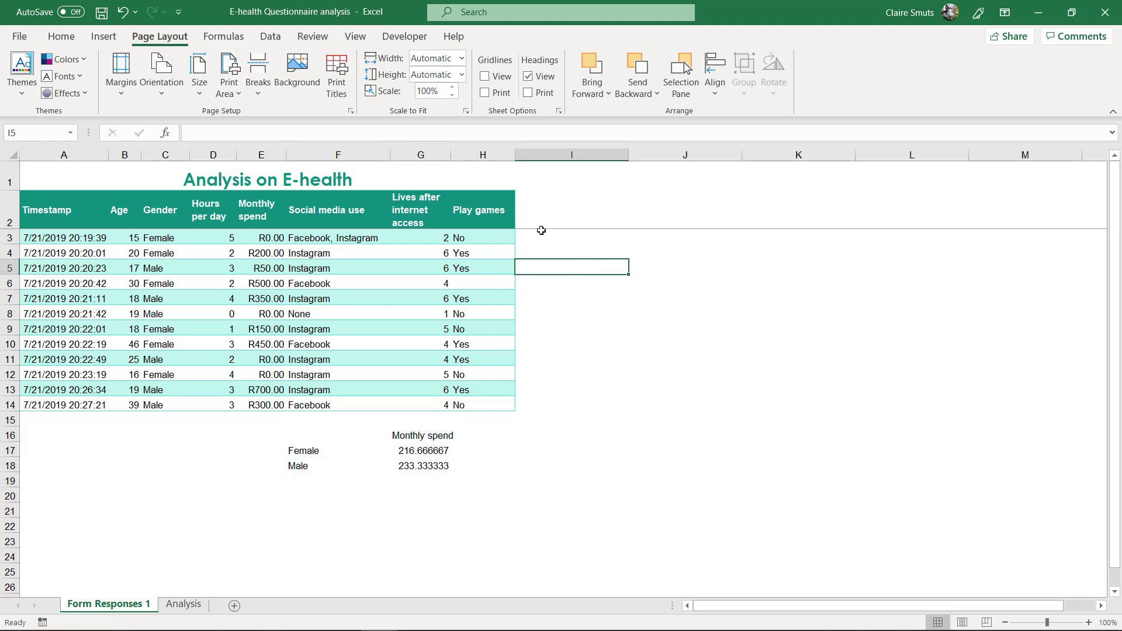
left_click_drag(541, 233, 537, 407)
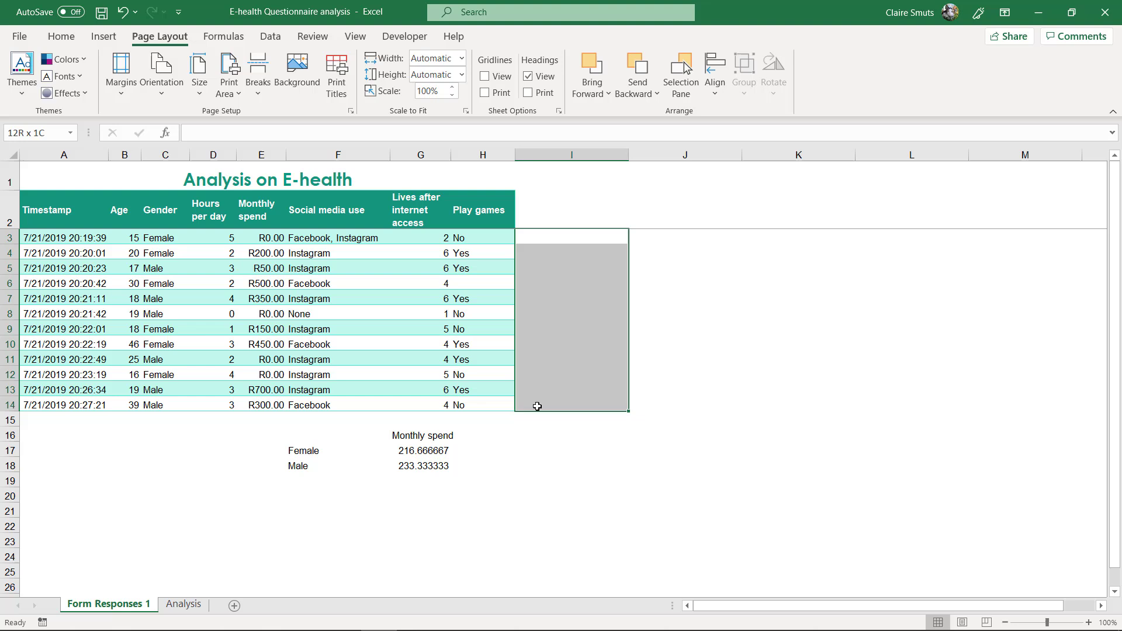
left_click_drag(333, 434, 415, 468)
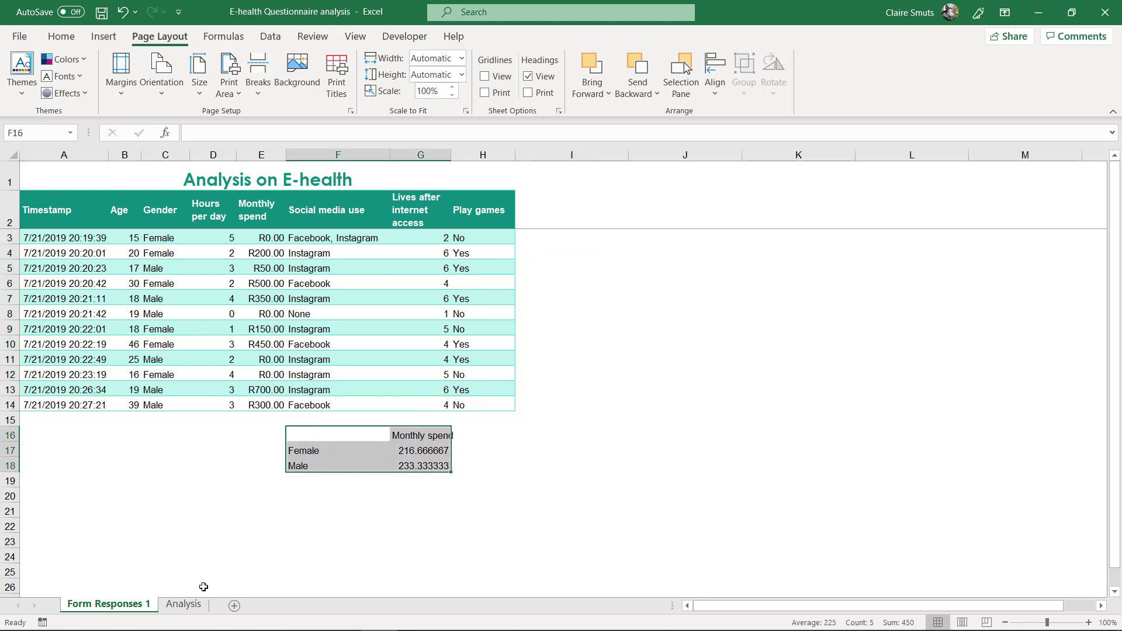
left_click(189, 610)
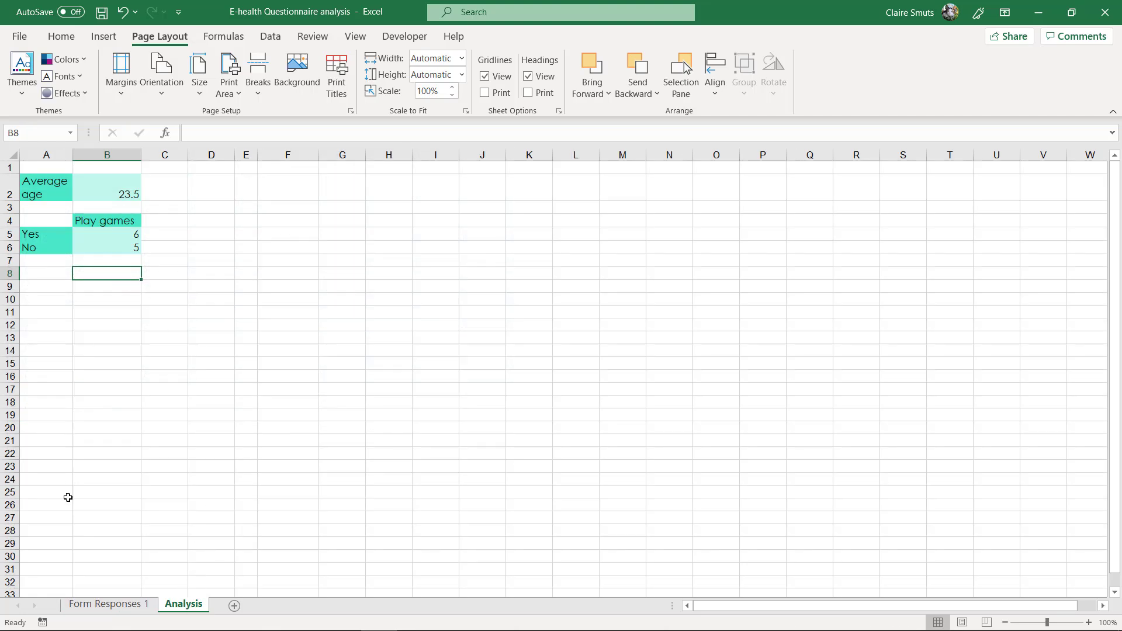
left_click(135, 609)
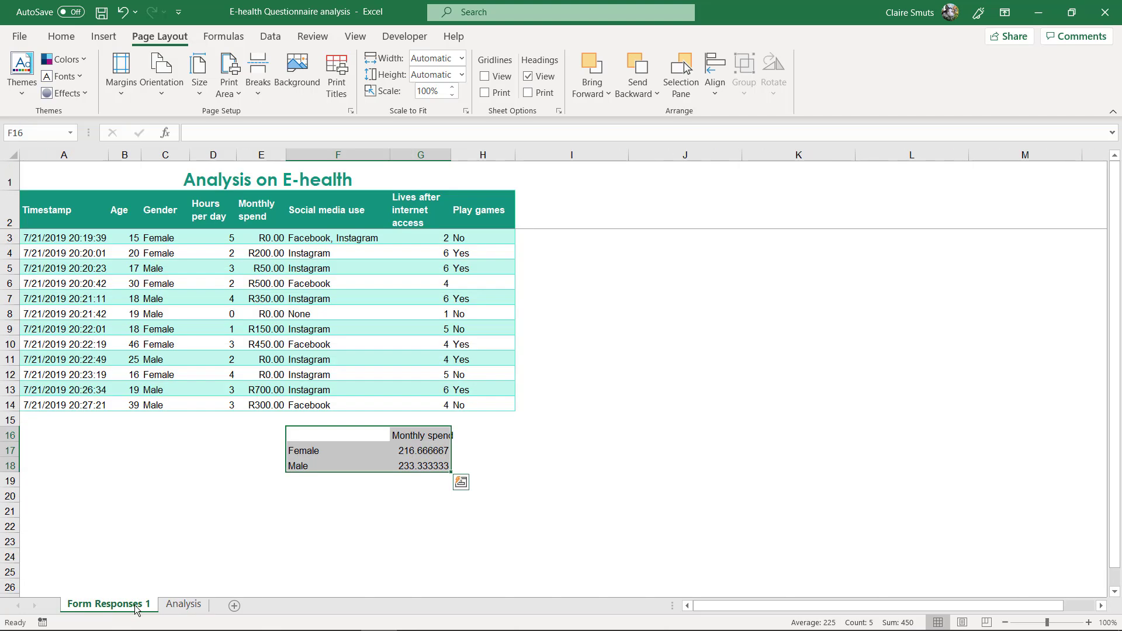
right_click(387, 438)
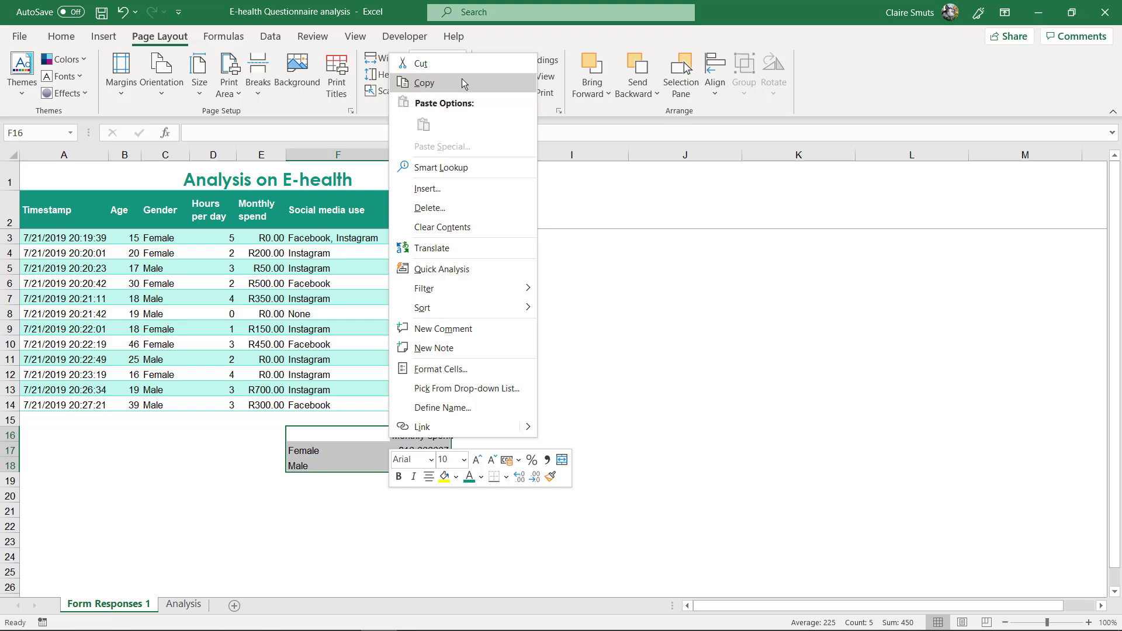
left_click(462, 84)
Step: Paste the table at A8 on Analysis, inspect its formula, then undo the paste
left_click(183, 604)
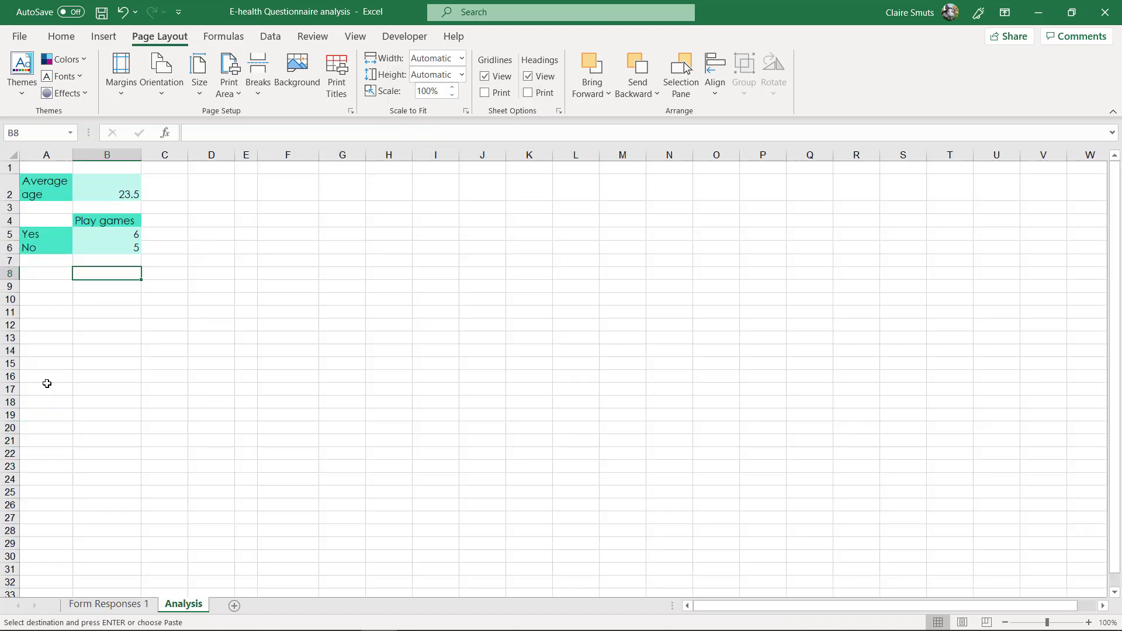
right_click(46, 273)
left_click(76, 334)
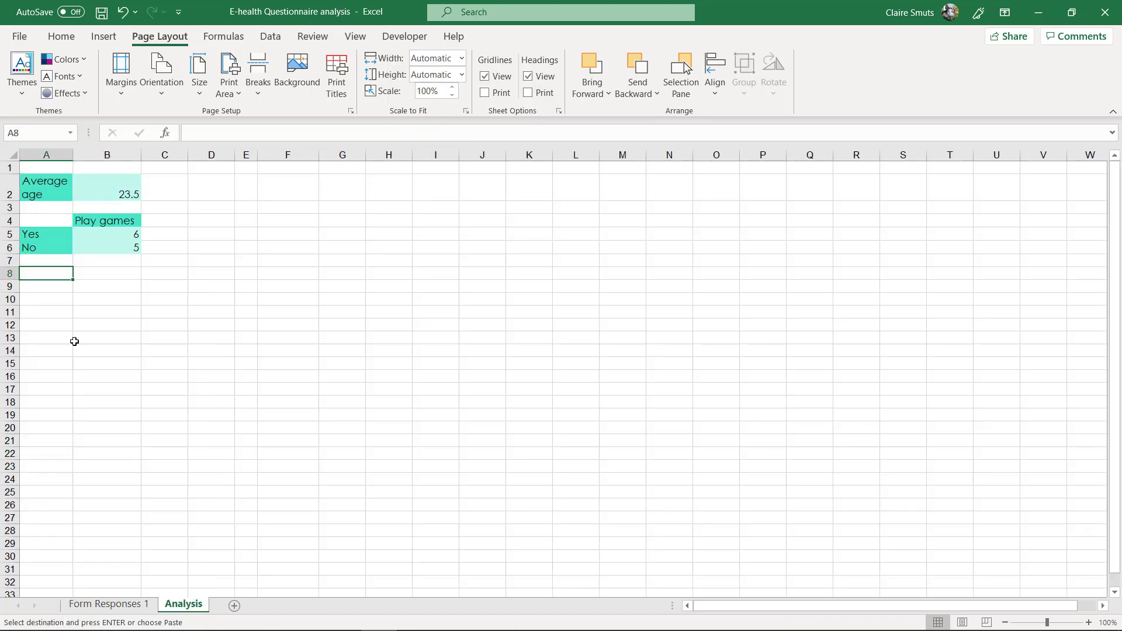
left_click(97, 287)
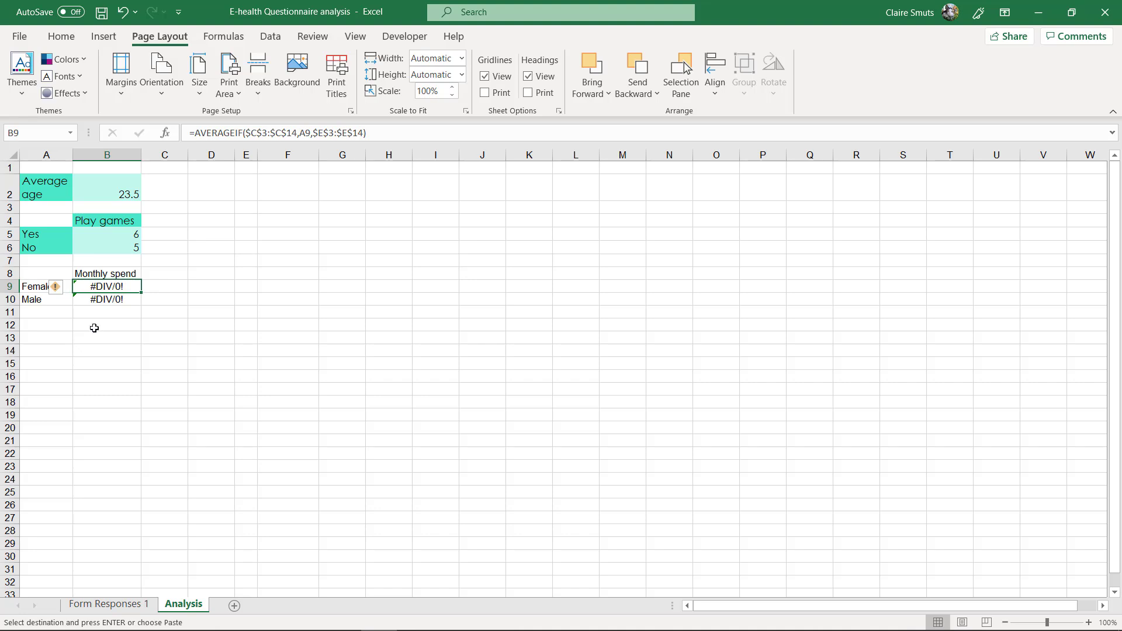
left_click(270, 133)
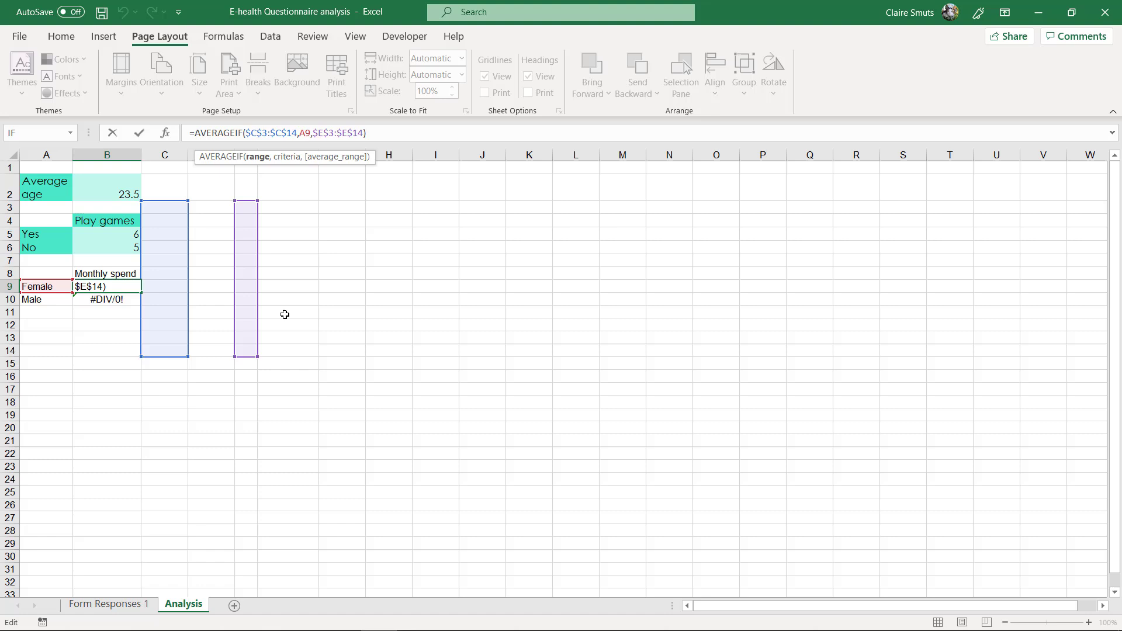
key("Escape")
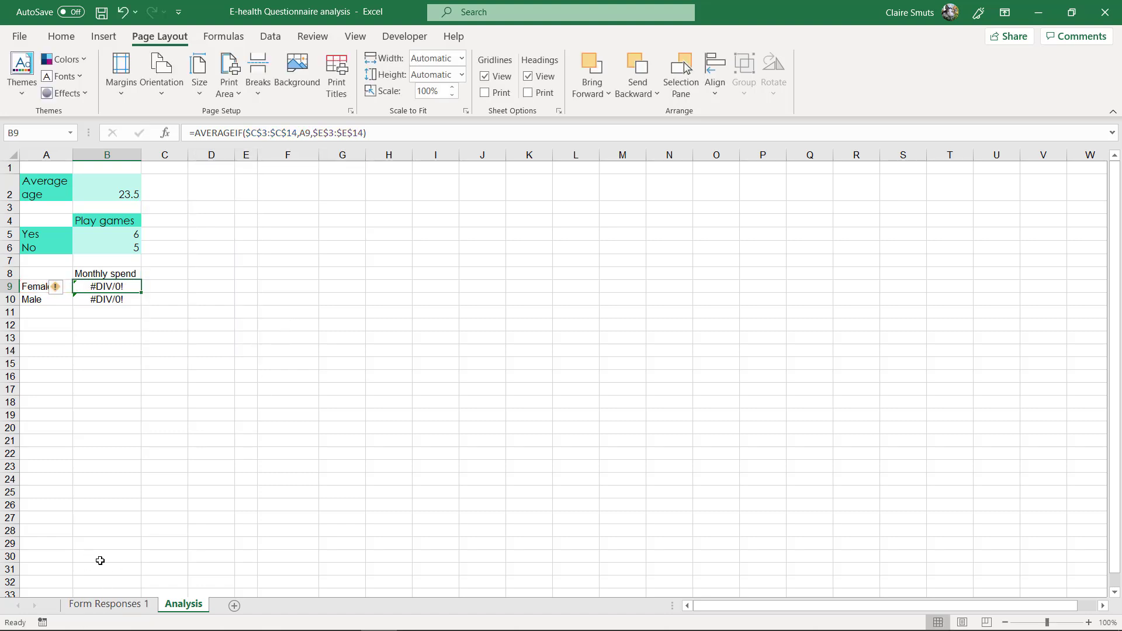
key("ctrl+z")
Step: Paste the table at A8 as plain values and check the Female value in B9
right_click(67, 275)
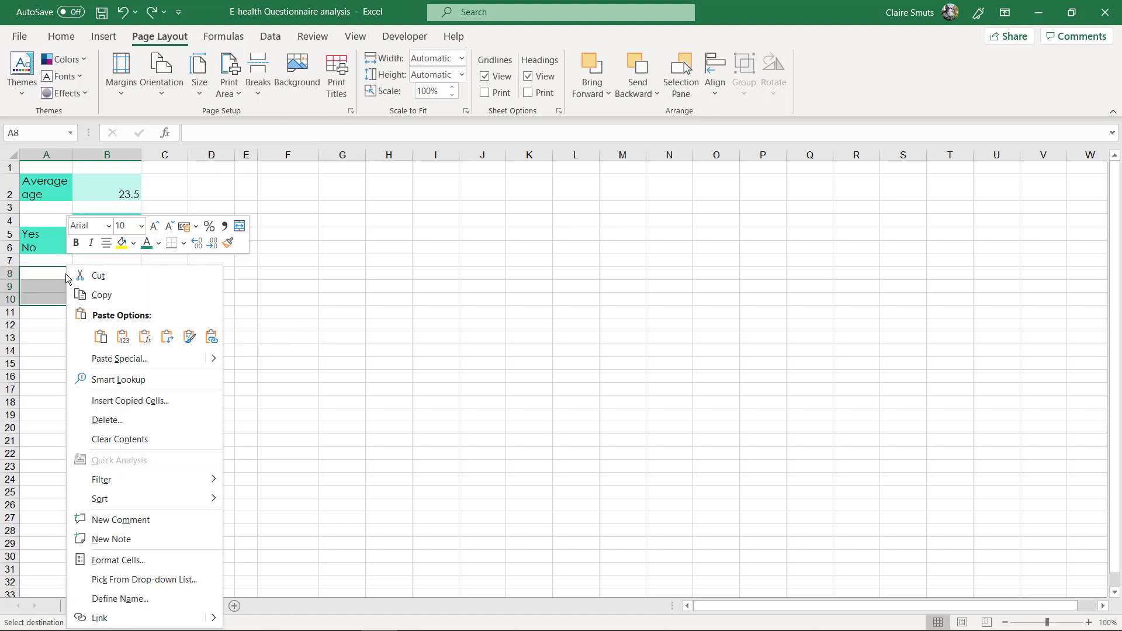
left_click(123, 337)
left_click(246, 325)
left_click(115, 289)
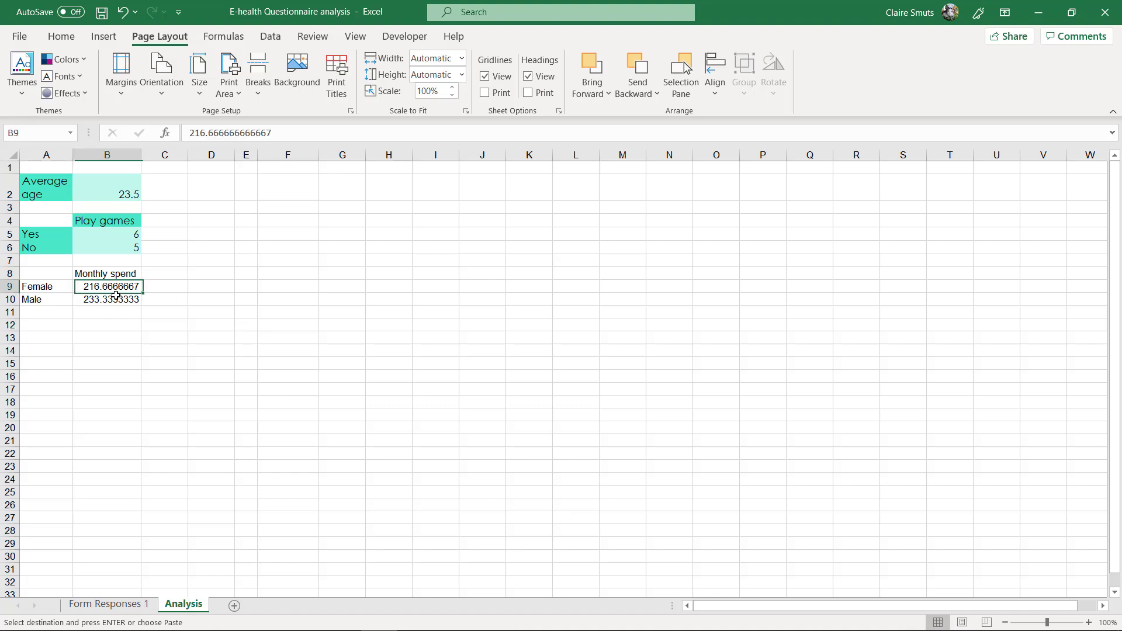
left_click(183, 366)
left_click(121, 288)
key("Escape")
Step: Undo the values paste and paste the recopied F16:G18 table with formulas at A8 on Analysis
key("ctrl+z")
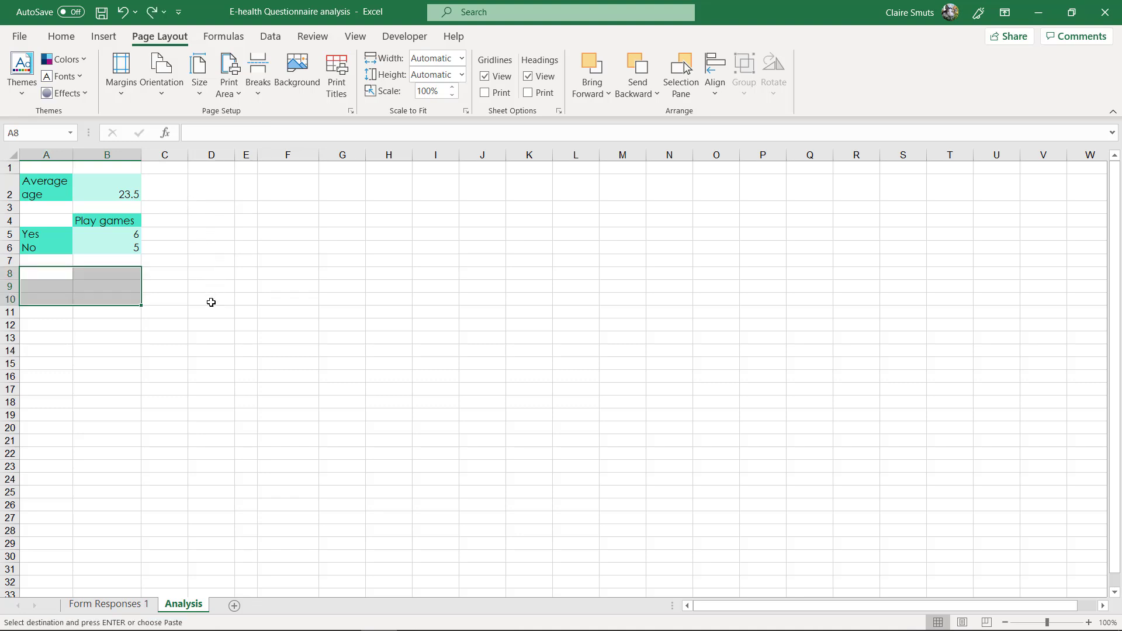
left_click(84, 351)
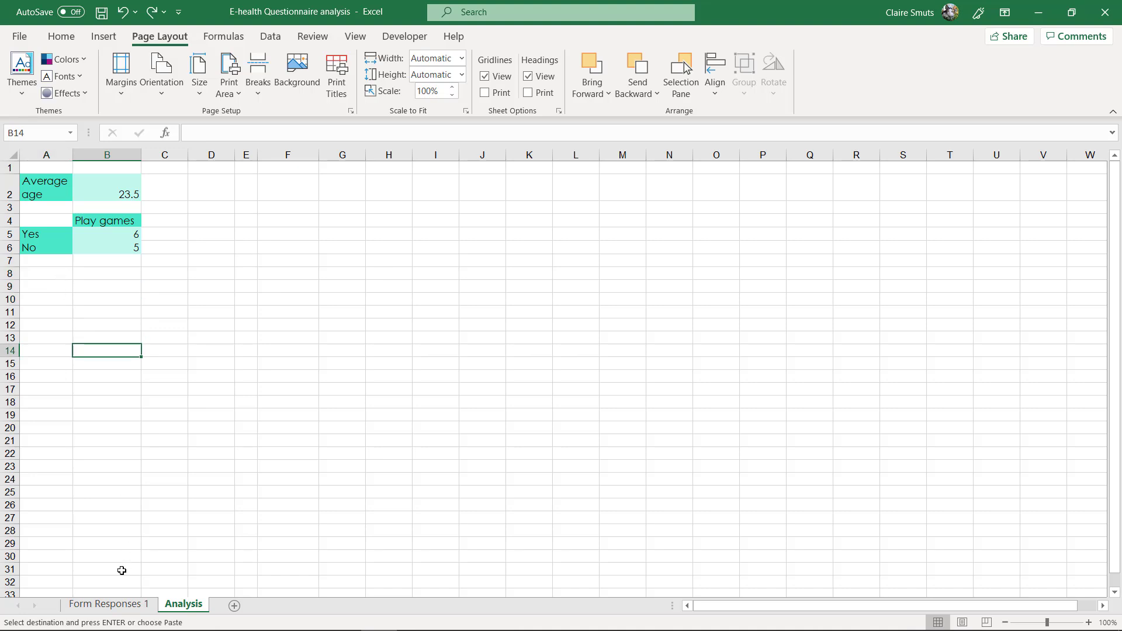
left_click(119, 605)
right_click(347, 444)
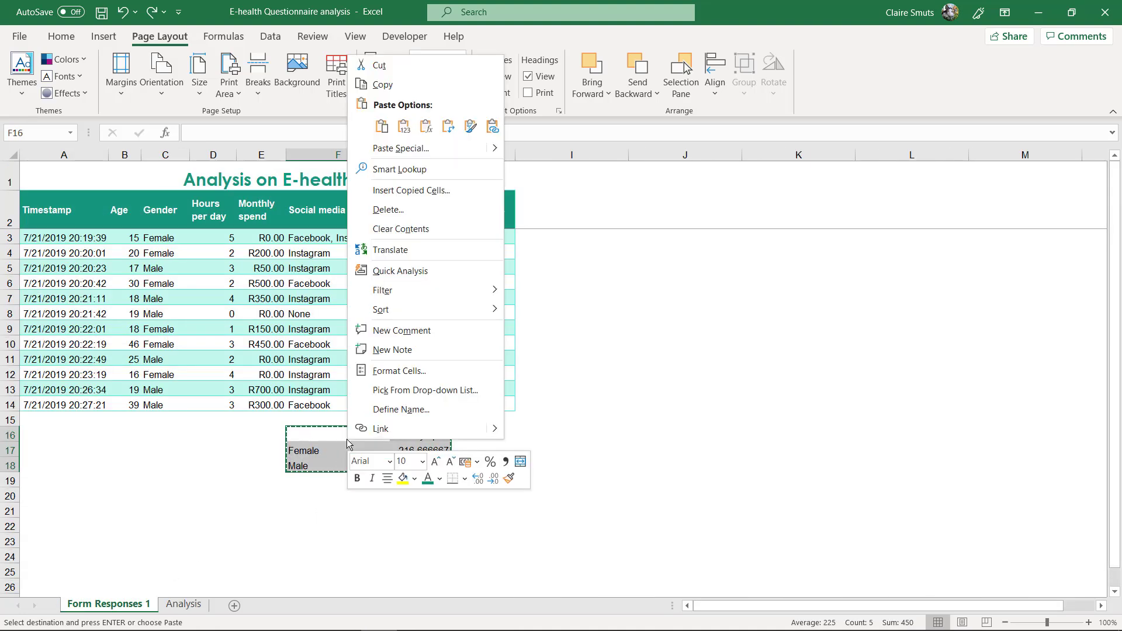
left_click(381, 84)
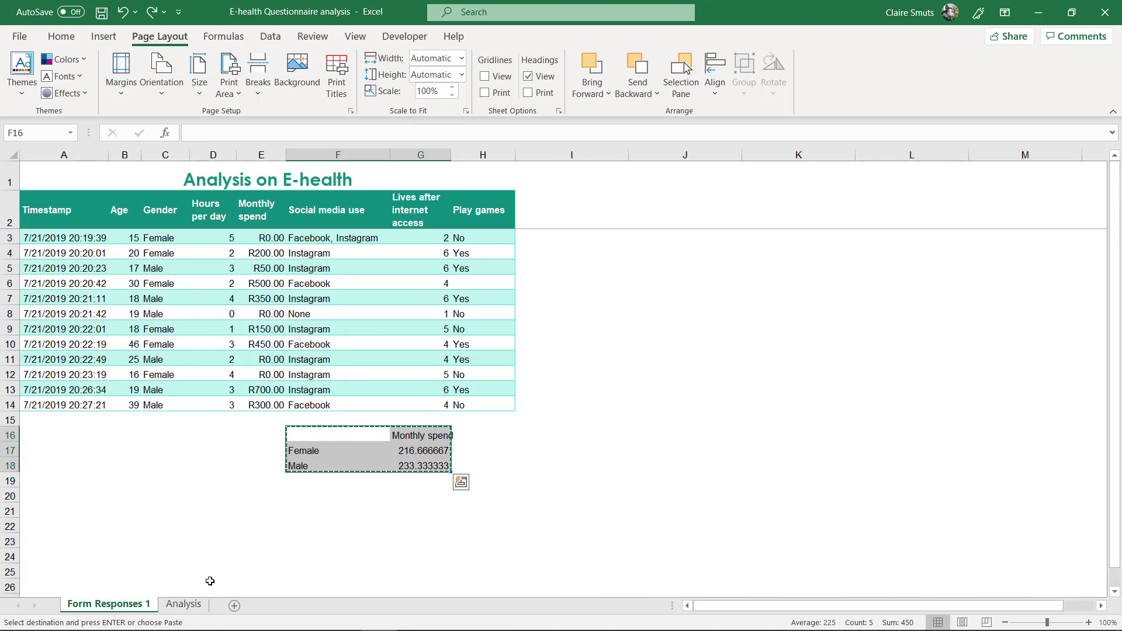
left_click(183, 605)
right_click(53, 270)
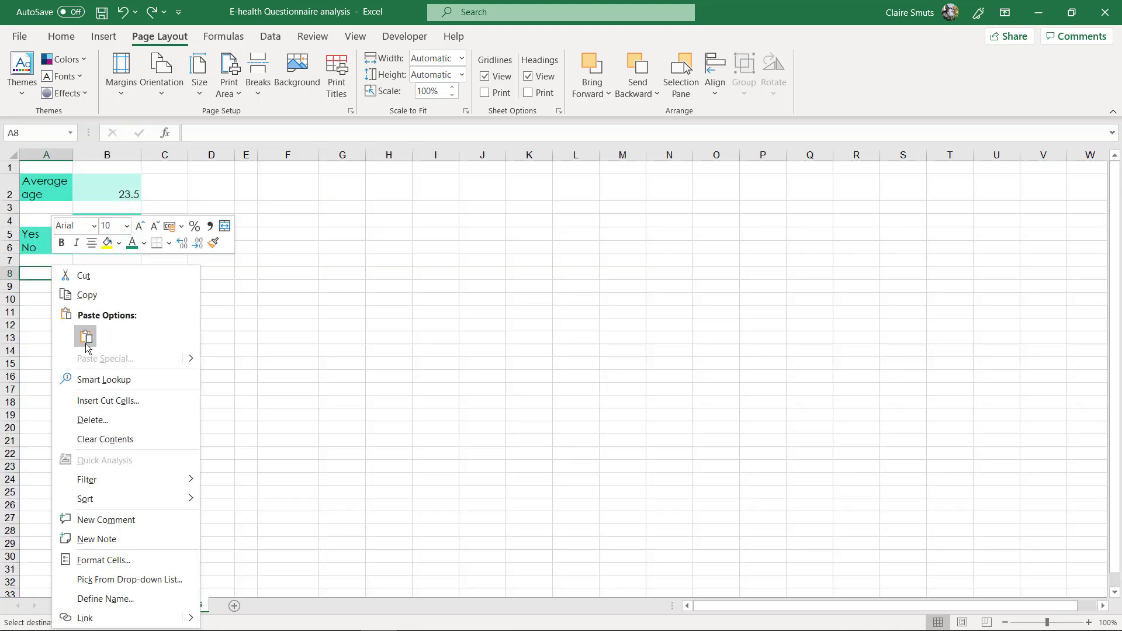
left_click(85, 334)
Step: Check B9's AVERAGEIF formula references 'Form Responses 1' and commit it, showing 216.6666667
left_click(97, 286)
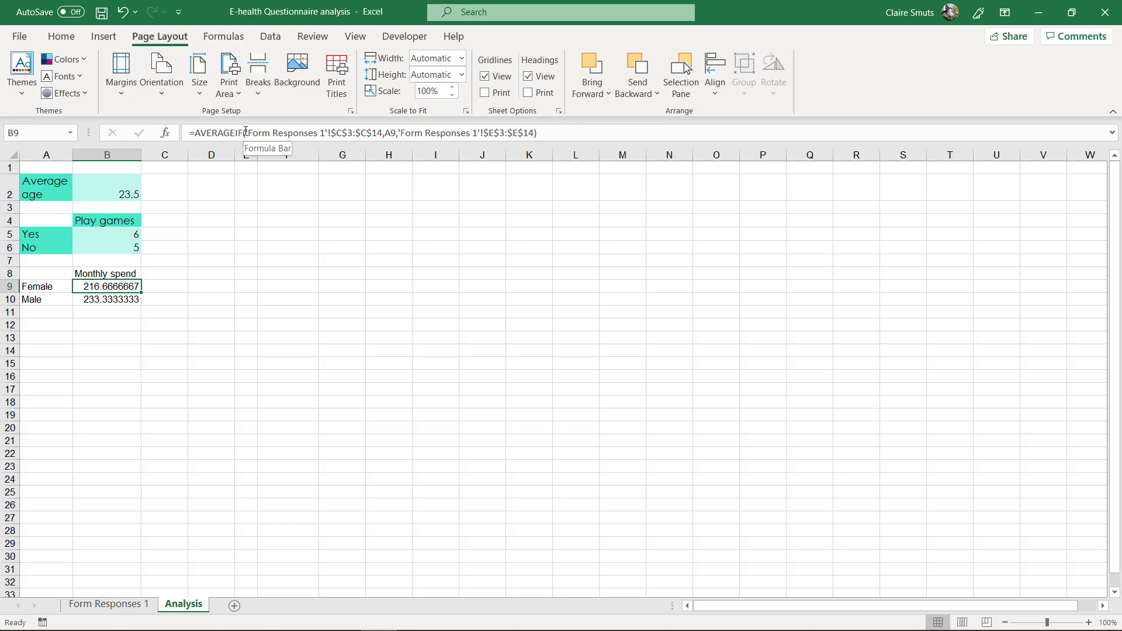
double_click(273, 134)
left_click_drag(273, 133, 331, 134)
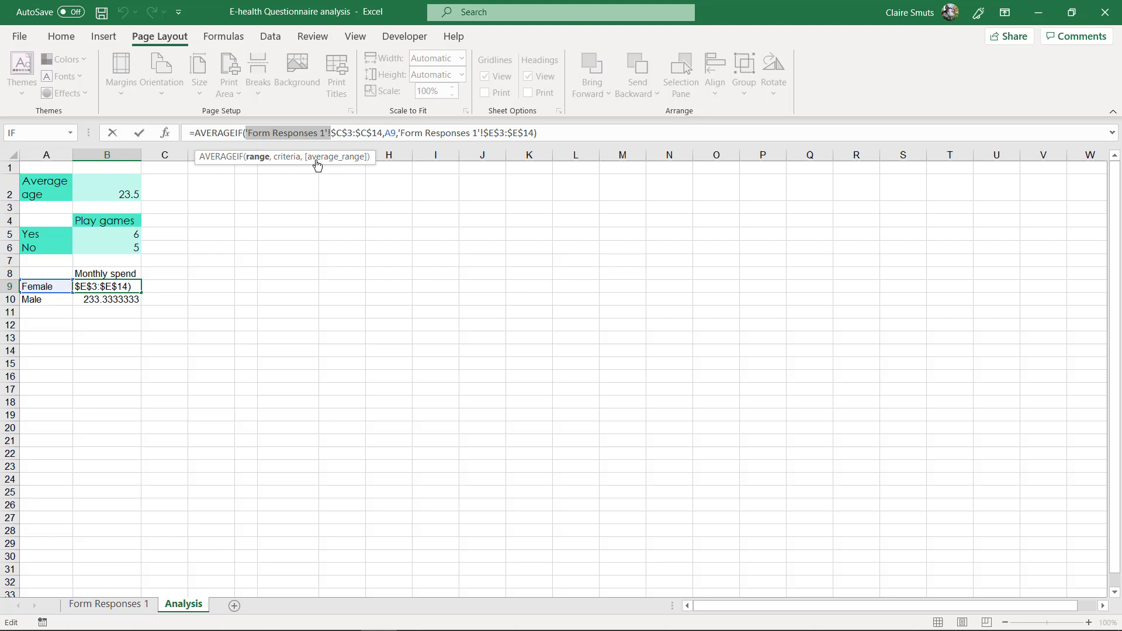
left_click(91, 604)
key("Return")
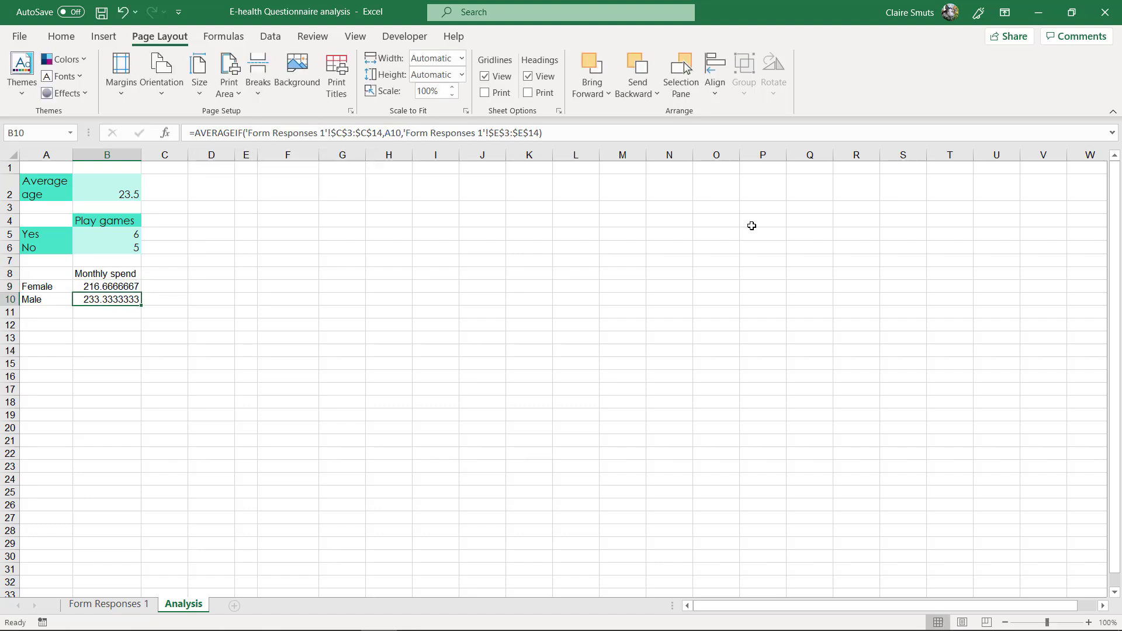